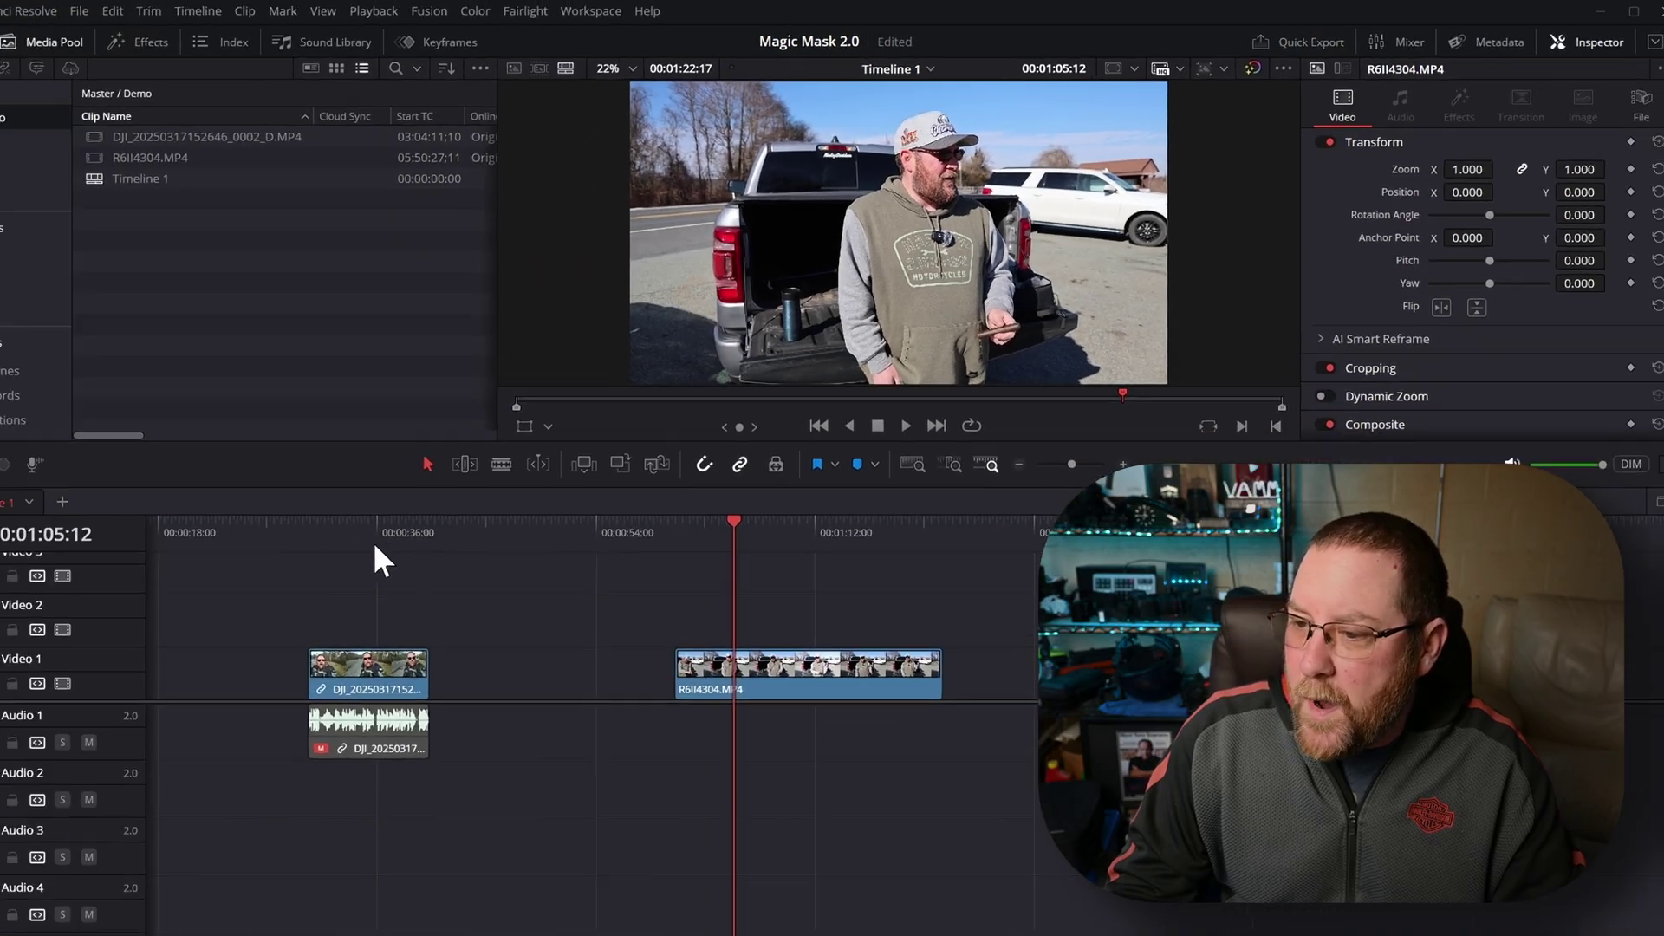
Step: Park the playhead on the DJI clip and duplicate only its video onto Video 2, directly above the original
{"action": "mouse_move", "coordinate": [373, 541]}
{"action": "left_mouse_down"}
{"action": "mouse_move", "coordinate": [403, 508]}
{"action": "mouse_move", "coordinate": [377, 527]}
{"action": "left_mouse_up"}
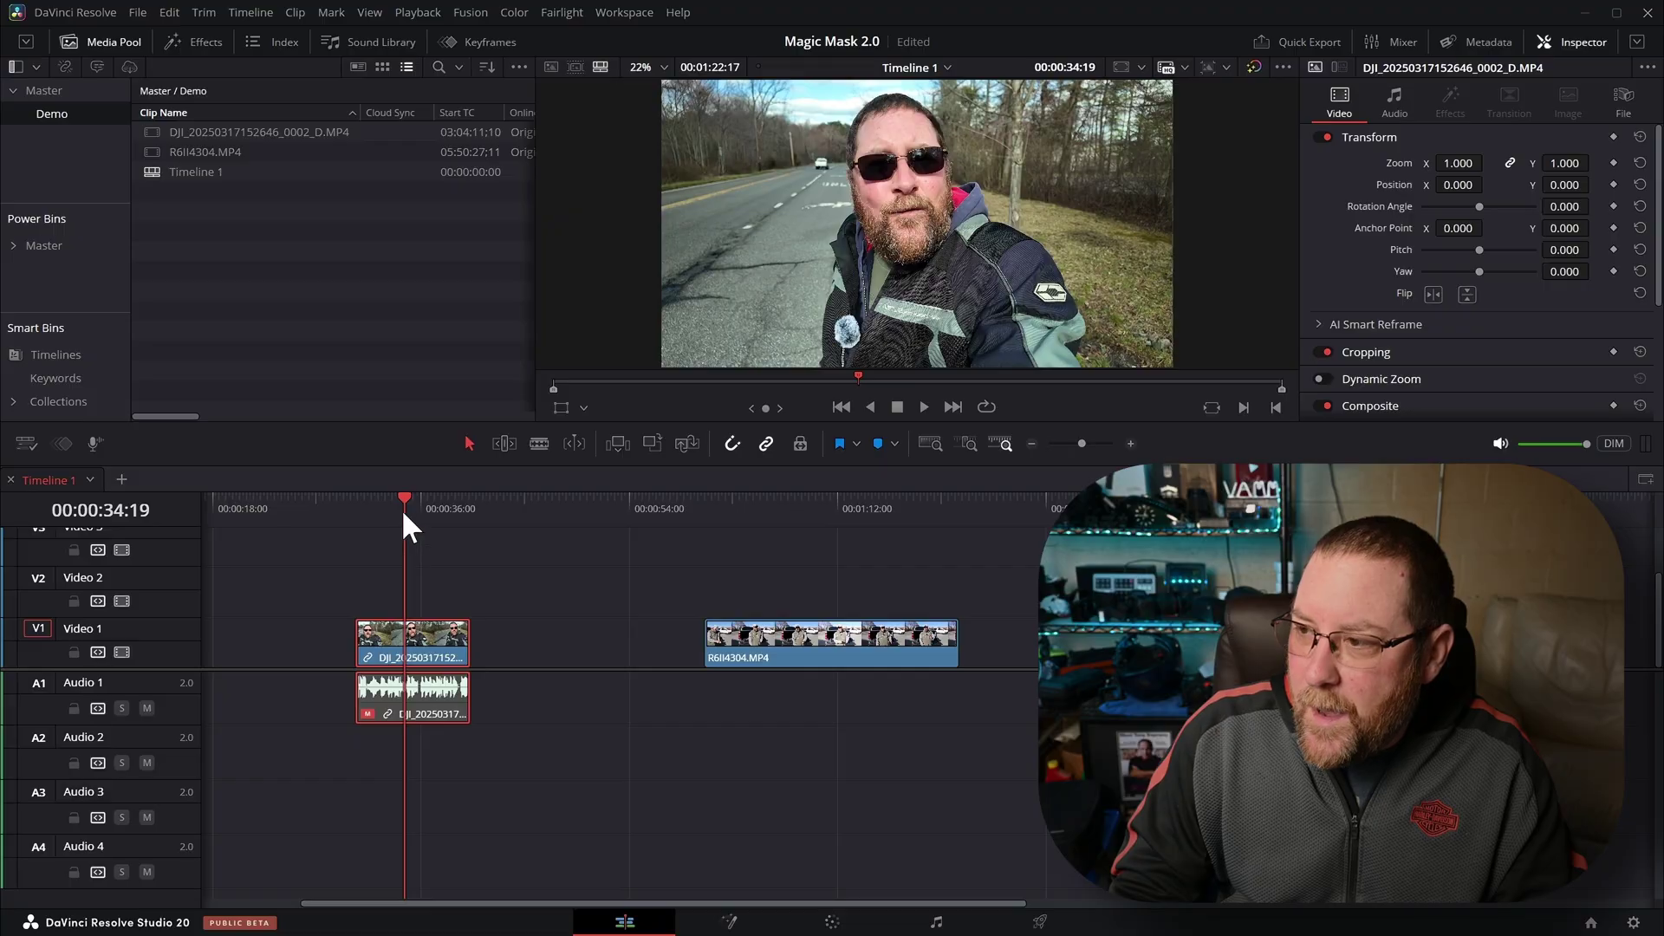
{"action": "key", "text": "space"}
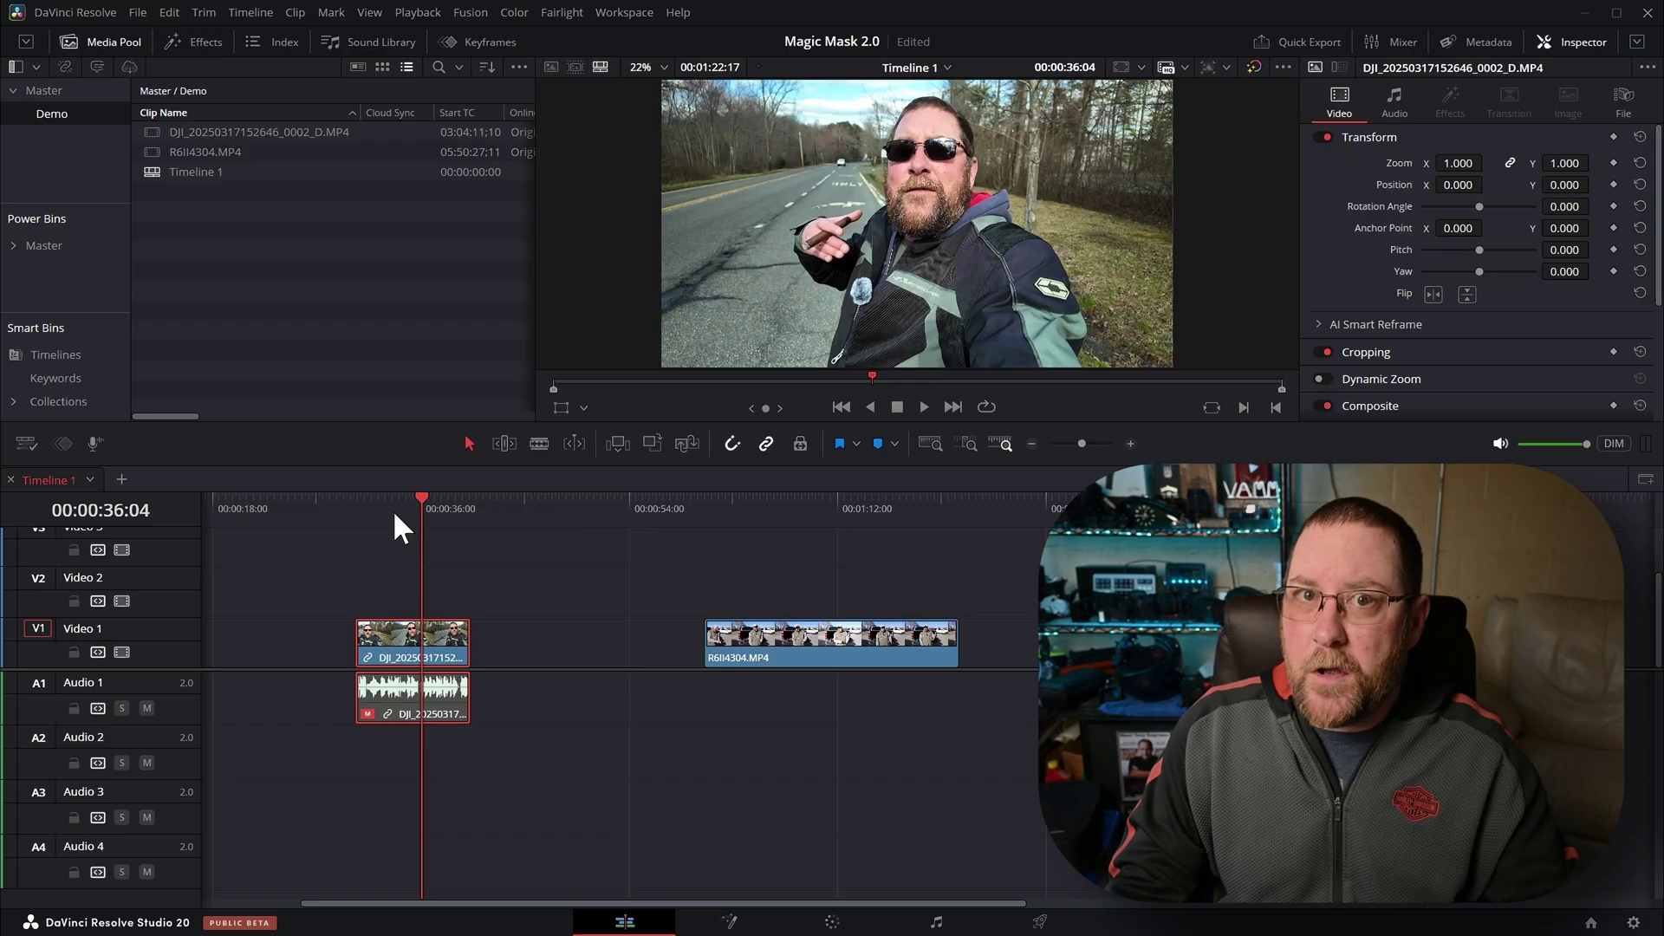
{"action": "left_click", "coordinate": [535, 621]}
{"action": "left_click", "coordinate": [441, 638]}
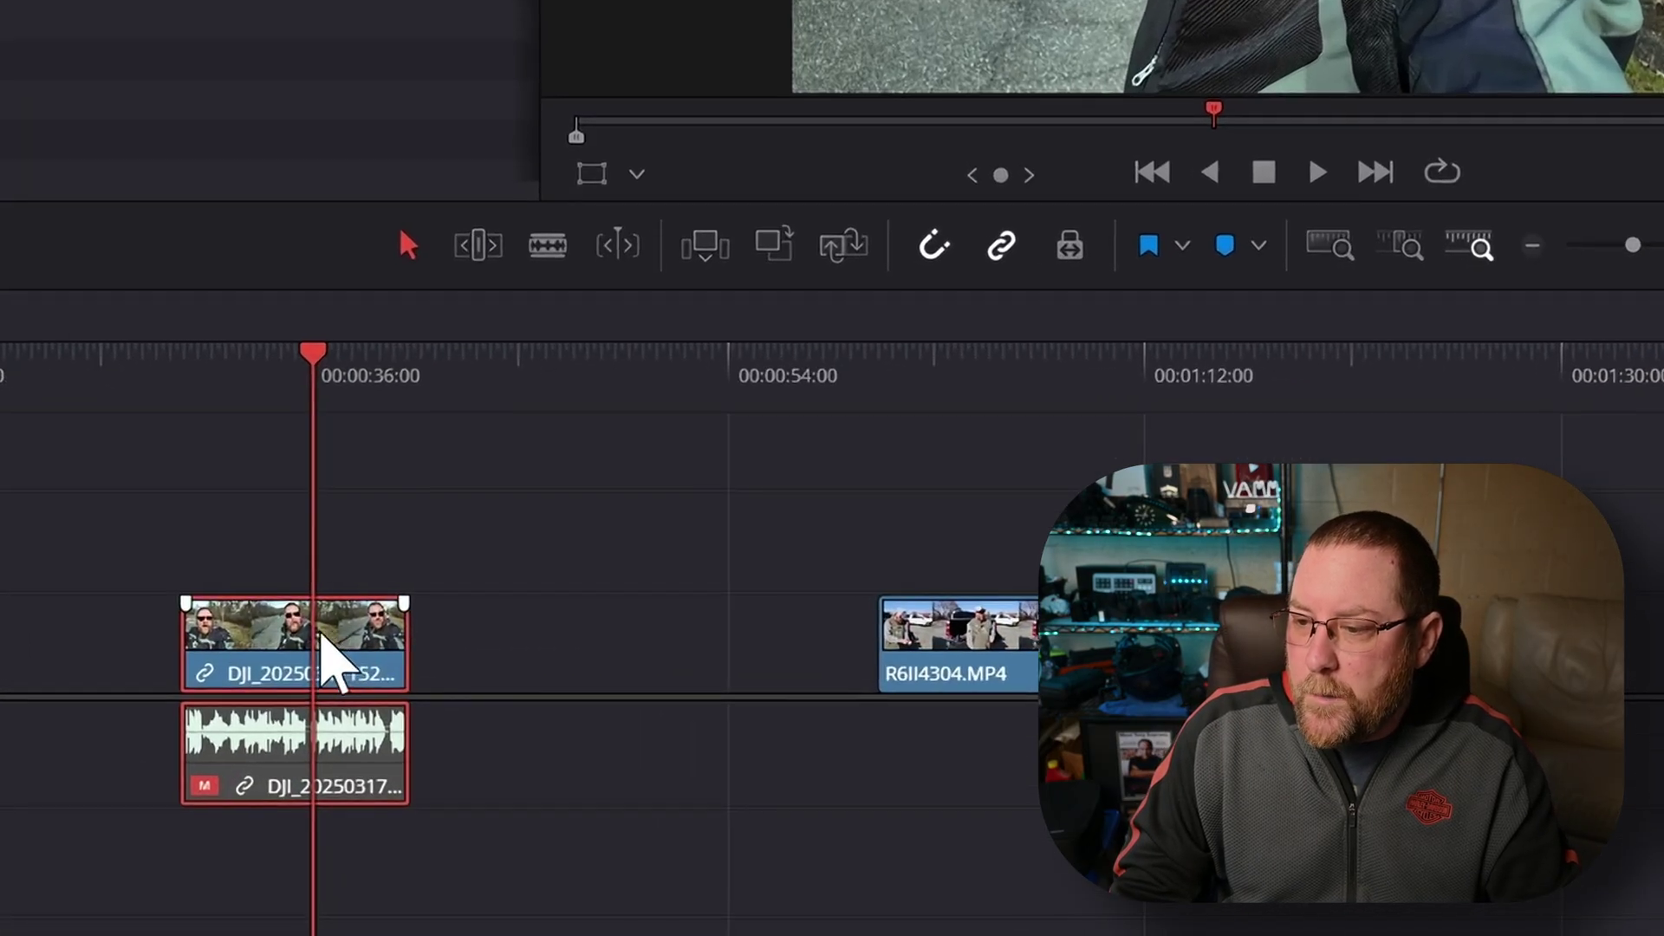
{"action": "left_click", "coordinate": [289, 633], "text": "alt"}
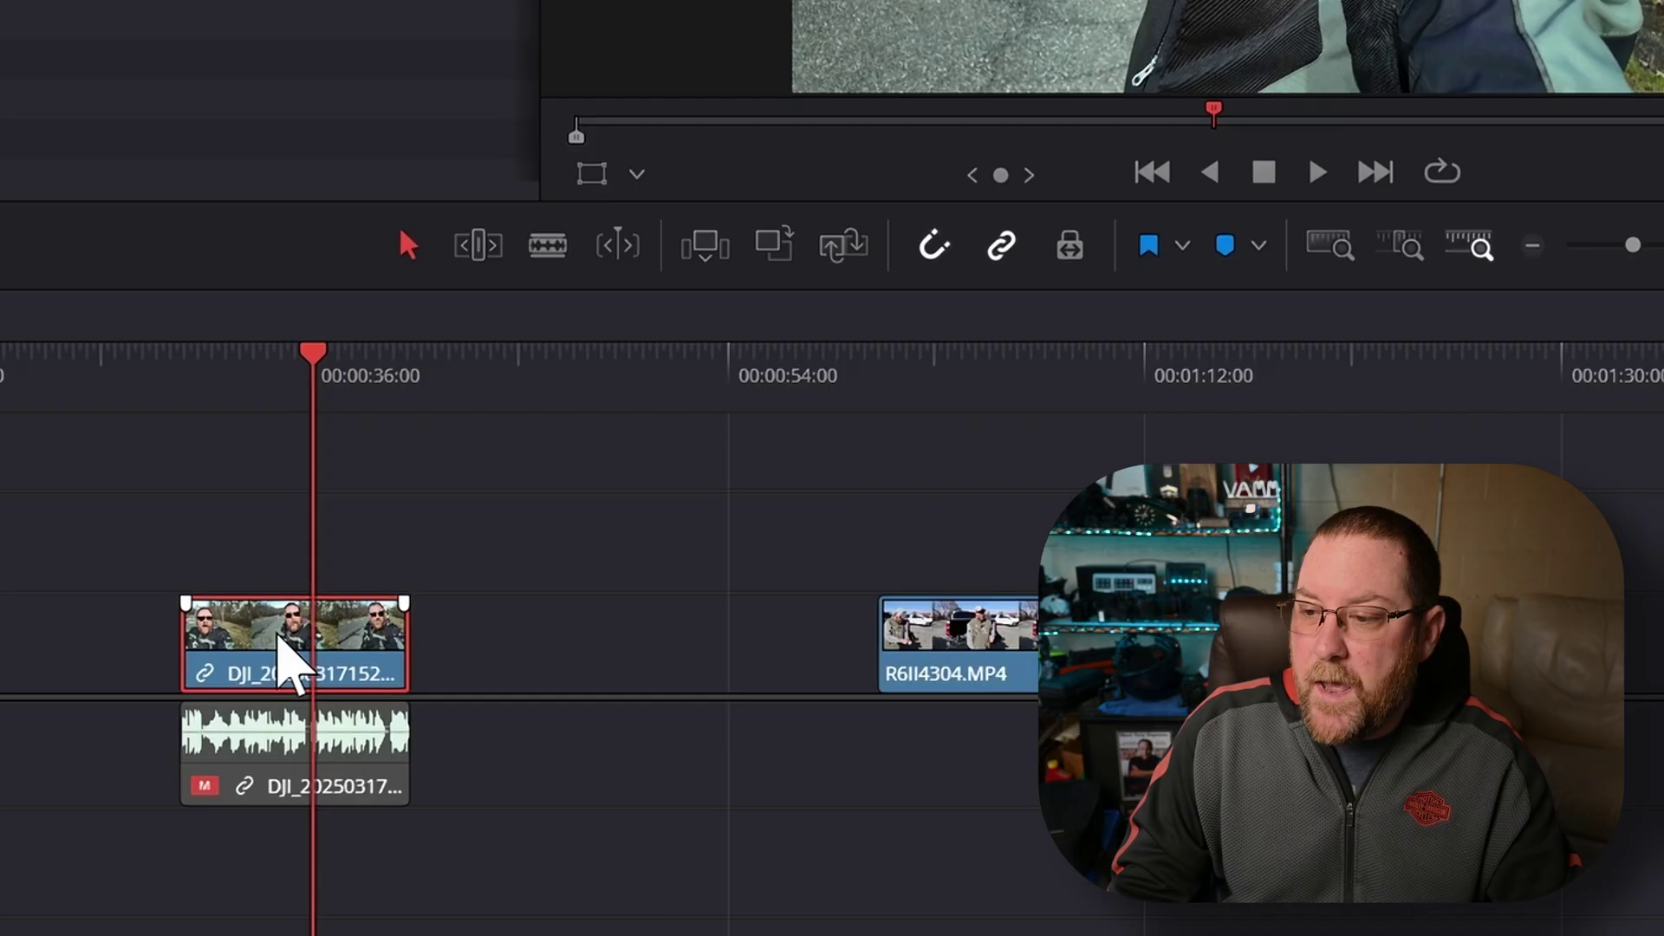
{"action": "left_click_drag", "start_coordinate": [279, 637], "coordinate": [267, 518]}
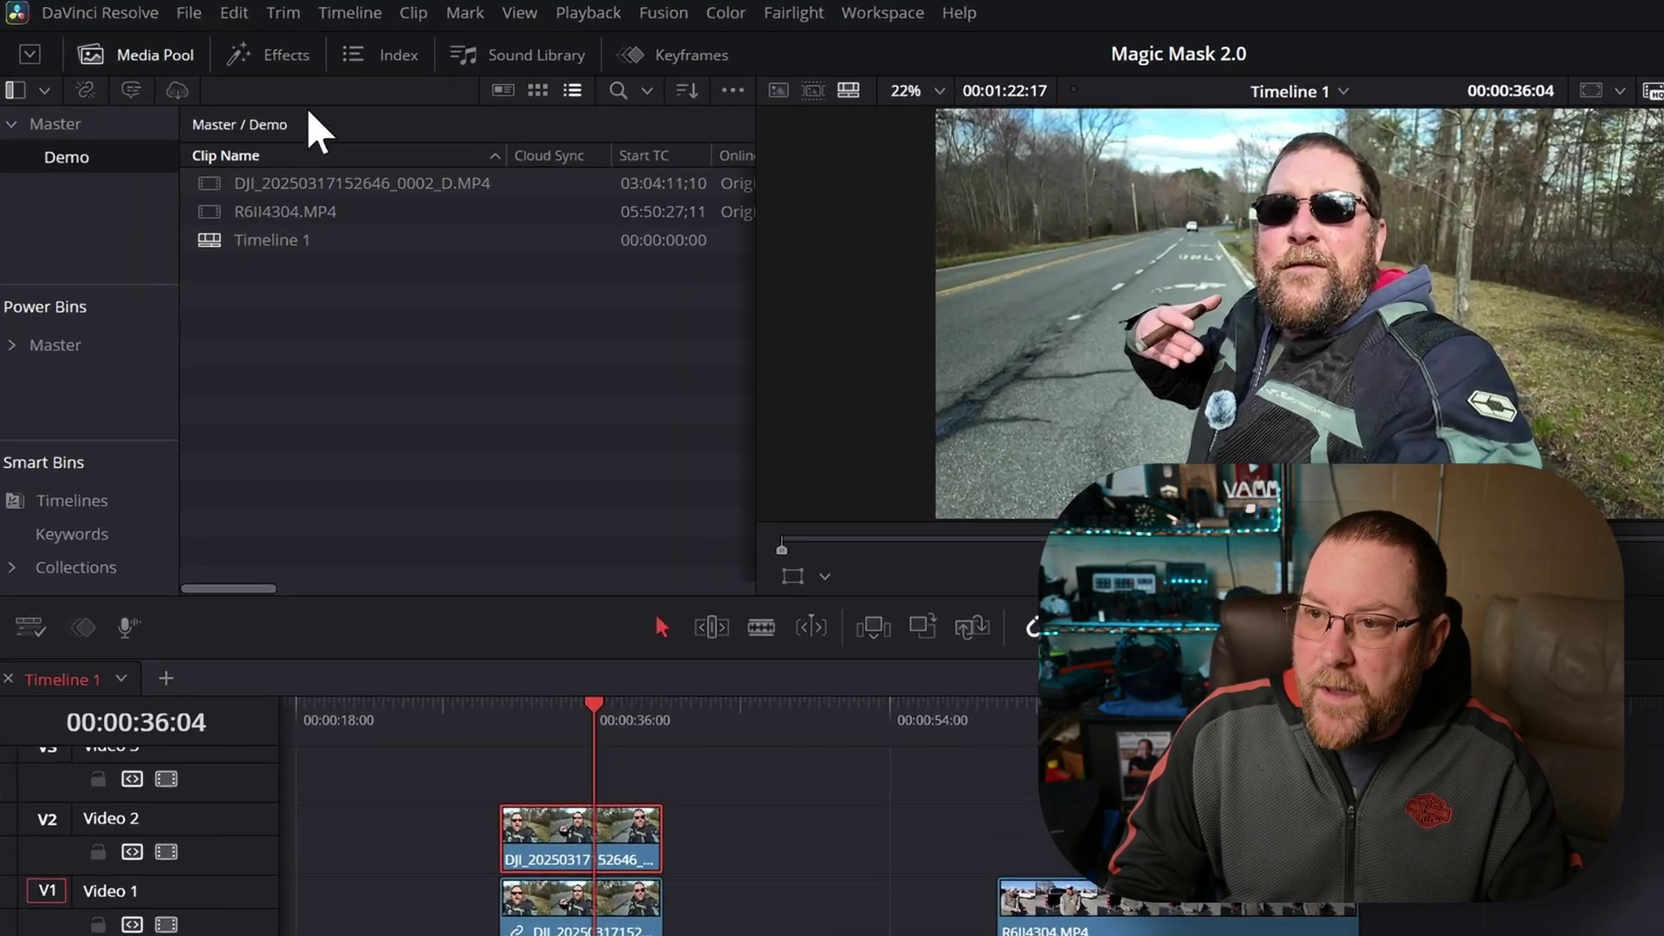
Step: Apply the Lens Blur filter to the DJI clip on Video 1
{"action": "left_click", "coordinate": [206, 42]}
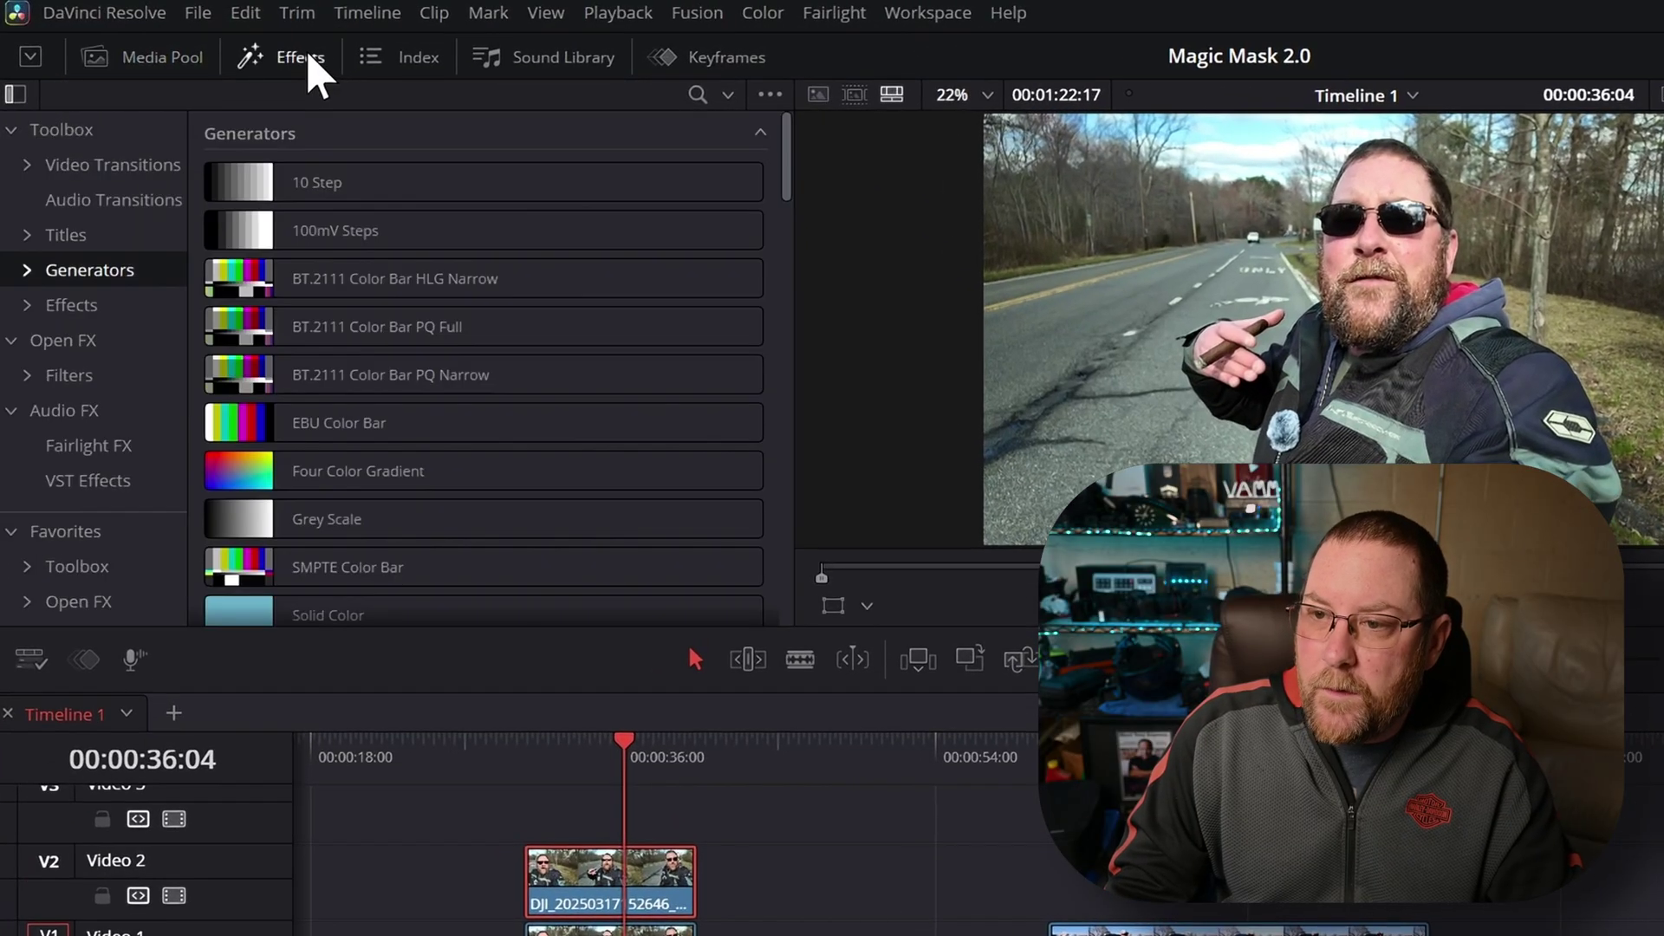
{"action": "left_click", "coordinate": [61, 375]}
{"action": "left_click_drag", "start_coordinate": [214, 334], "coordinate": [542, 900]}
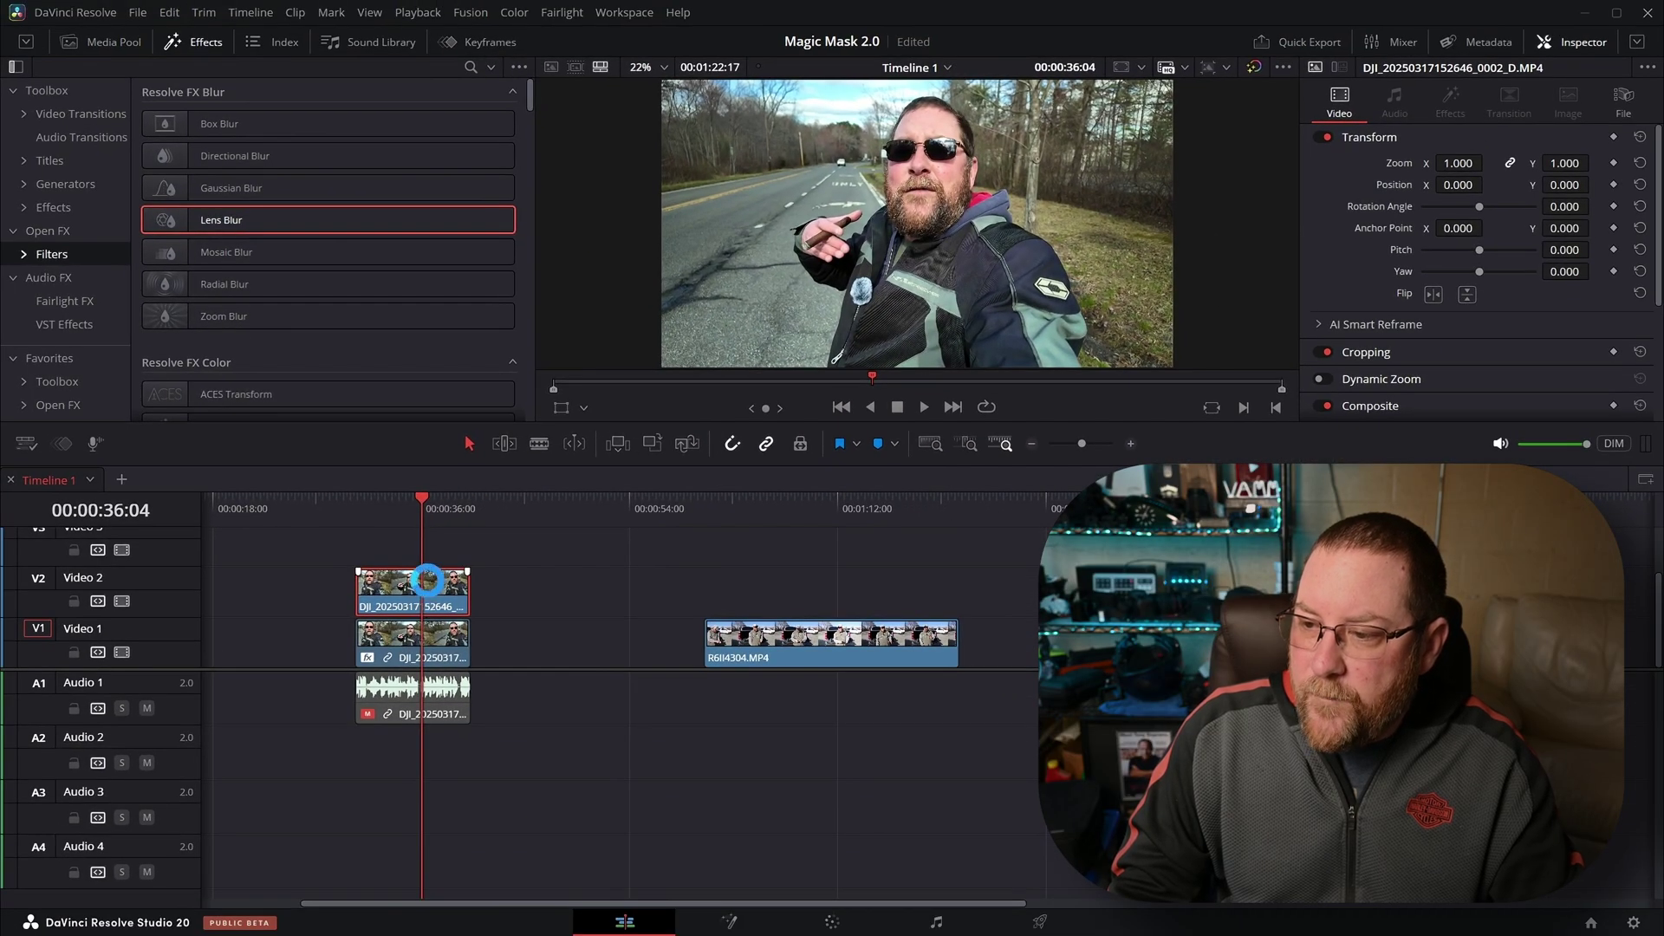
Step: Temporarily disable the DJI copy on Video 2 to view the blurred clip beneath, and enable it again
{"action": "left_click_drag", "start_coordinate": [417, 586], "coordinate": [418, 586]}
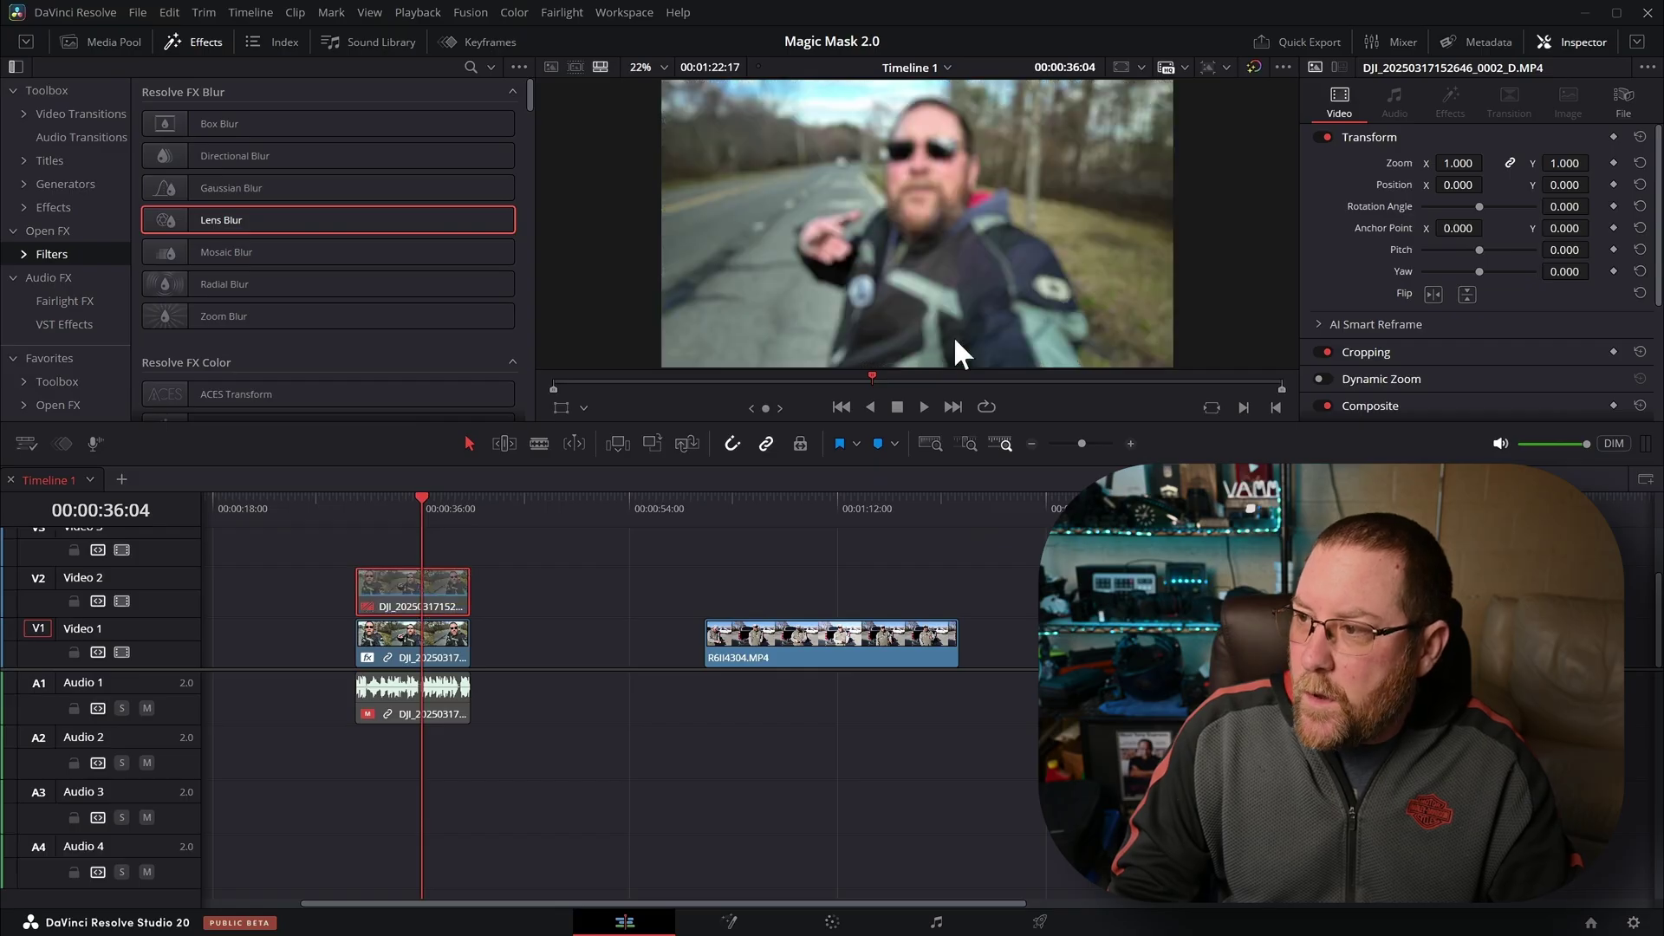
{"action": "key", "text": "ctrl+z"}
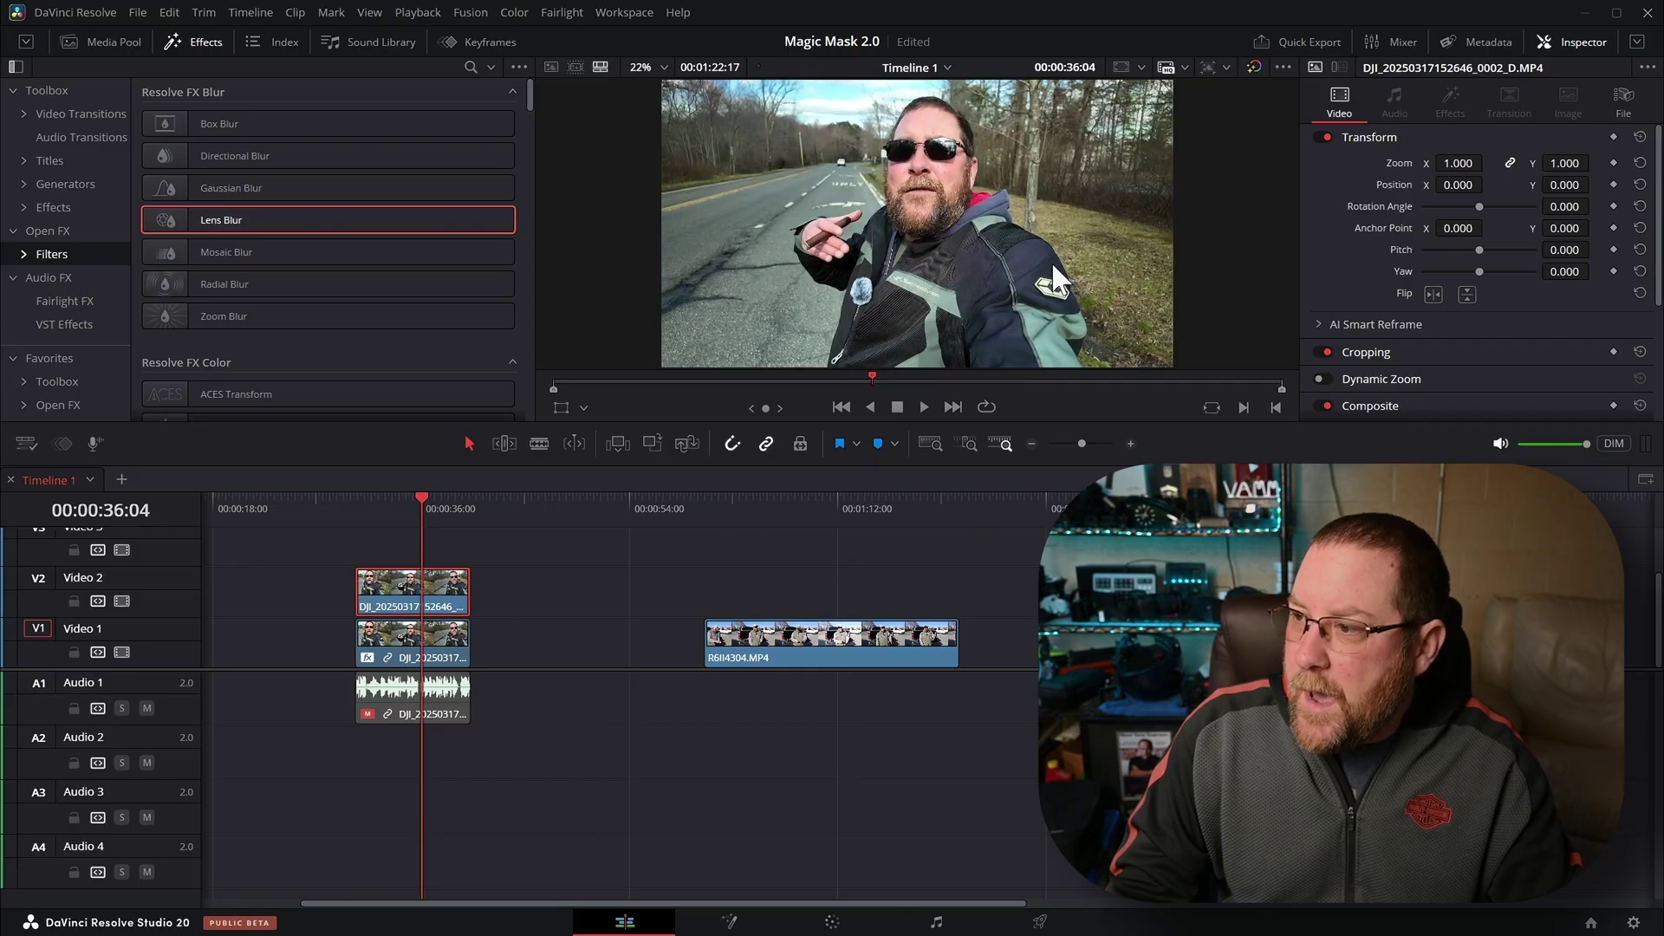
{"action": "key", "text": "ctrl+s"}
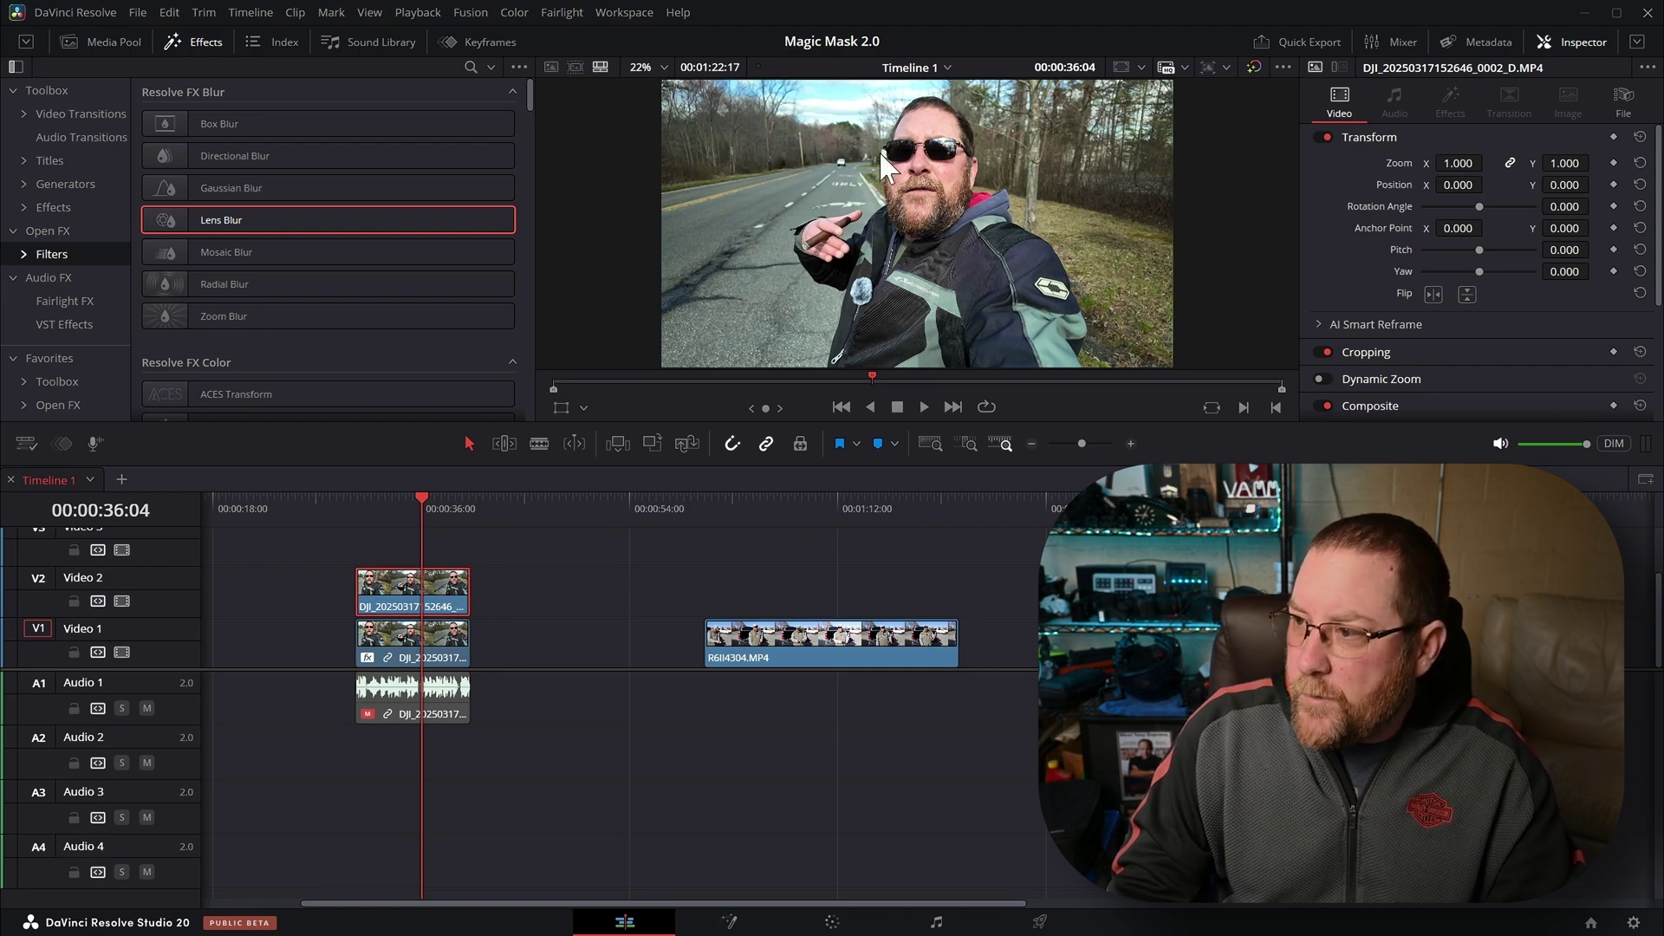
Step: On the Color page, add an alpha output for the Video 2 DJI clip and connect node 01's alpha to it
{"action": "left_click", "coordinate": [833, 924]}
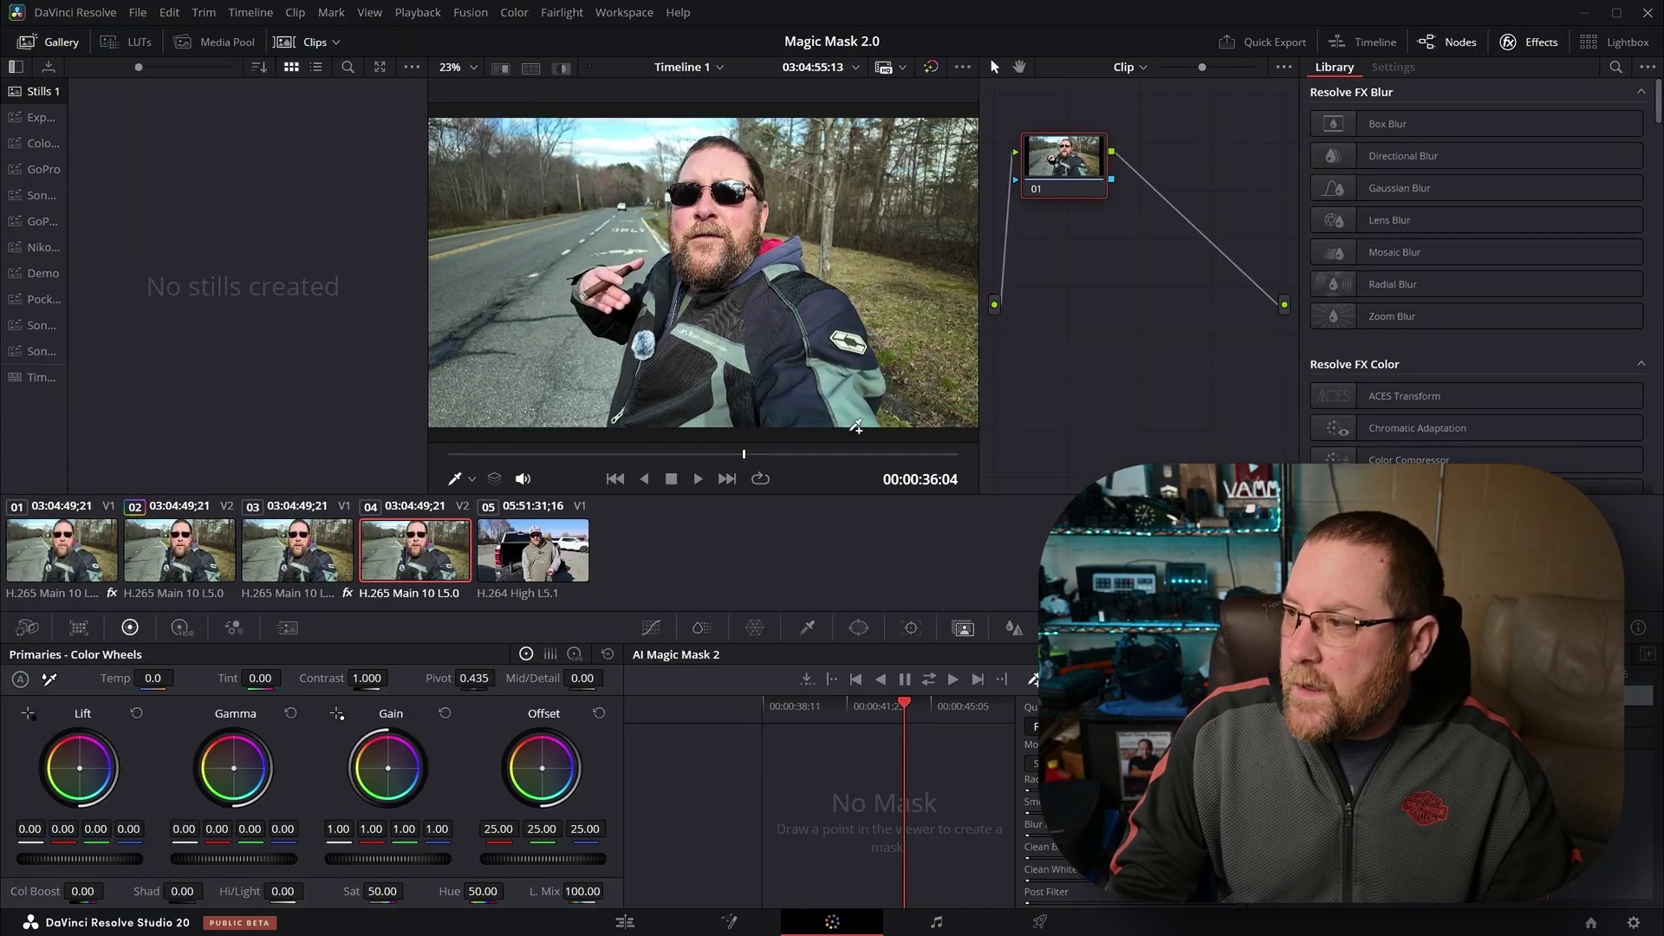
{"action": "right_click", "coordinate": [1188, 286]}
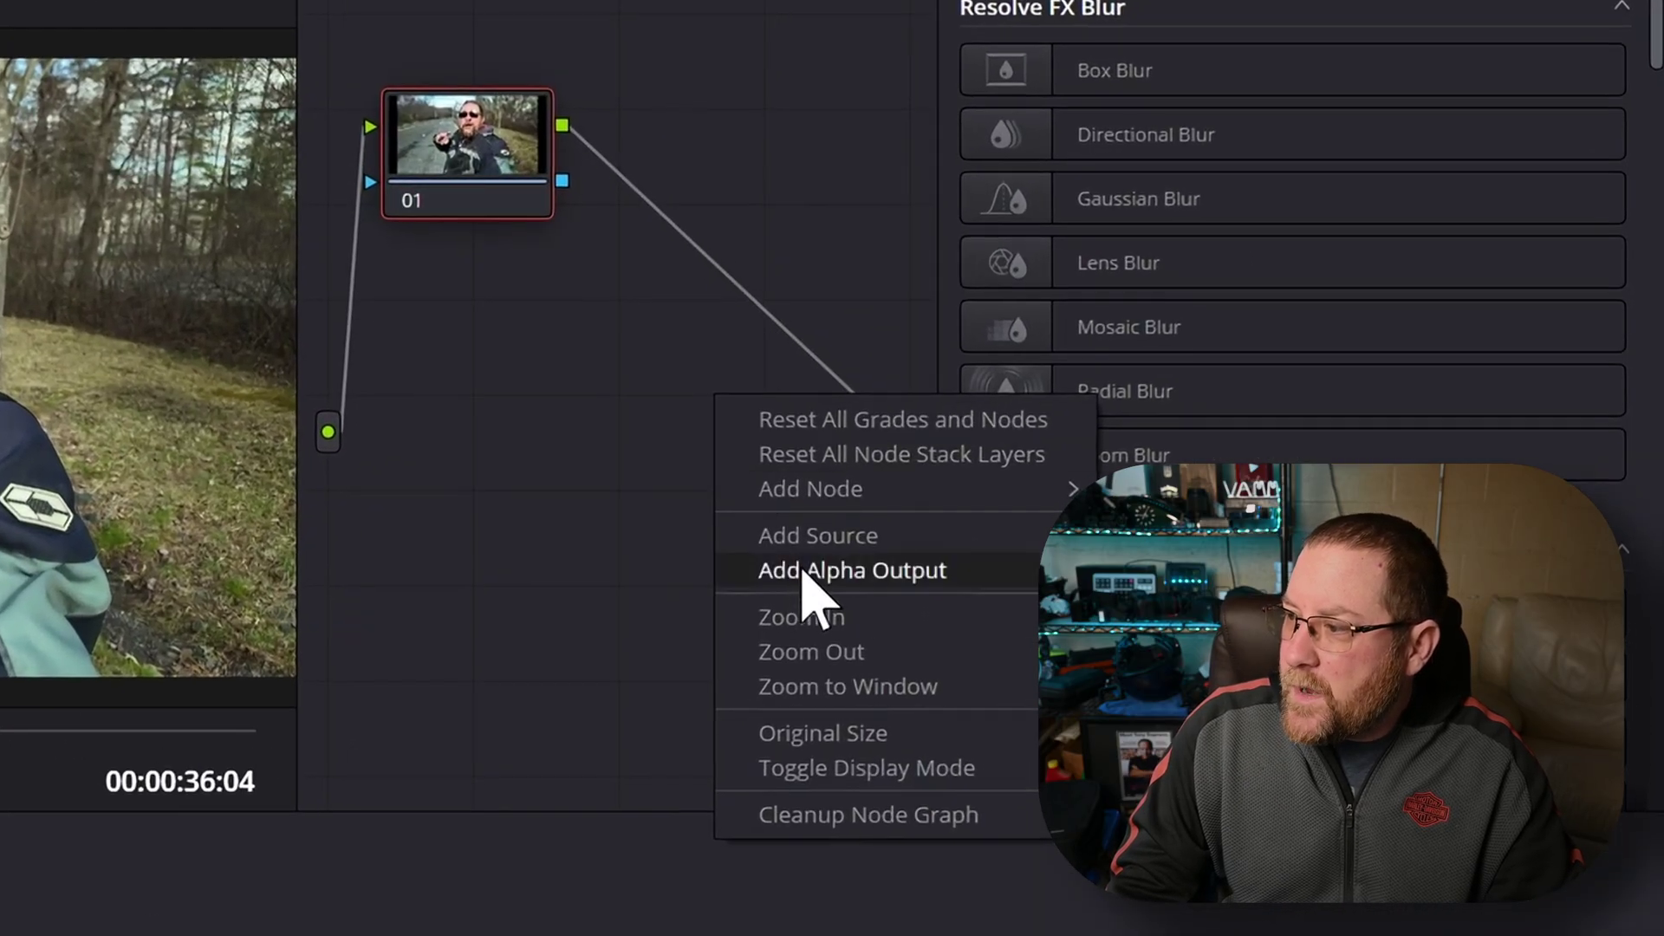
{"action": "left_click", "coordinate": [908, 565]}
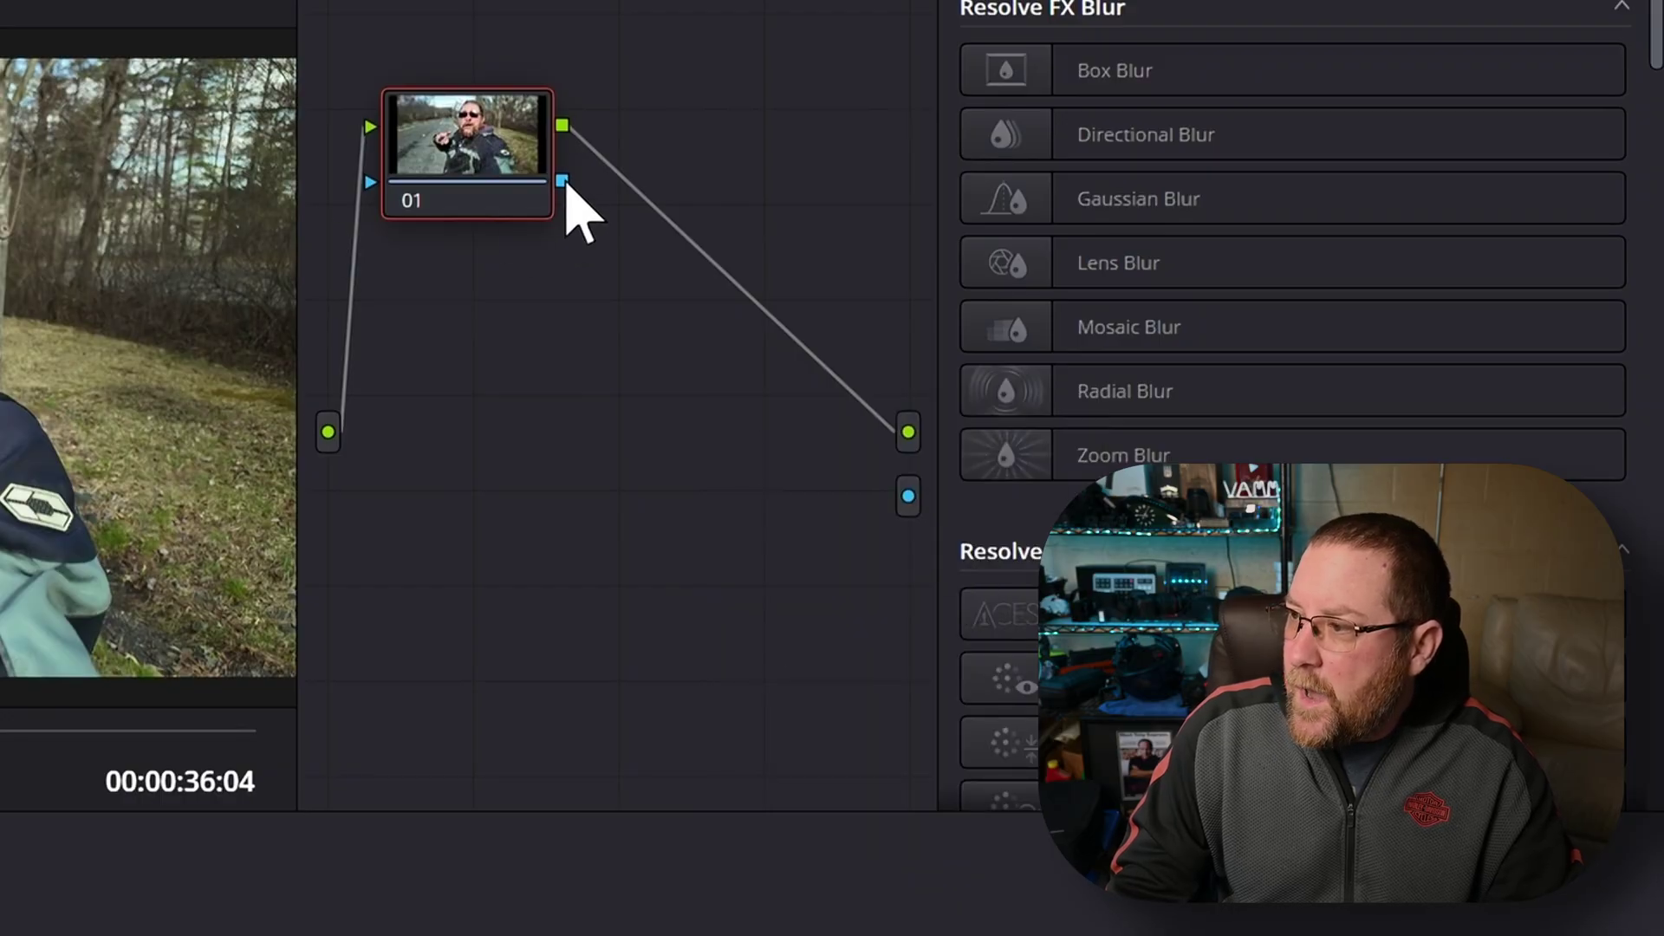
{"action": "left_click_drag", "start_coordinate": [733, 338], "coordinate": [896, 483]}
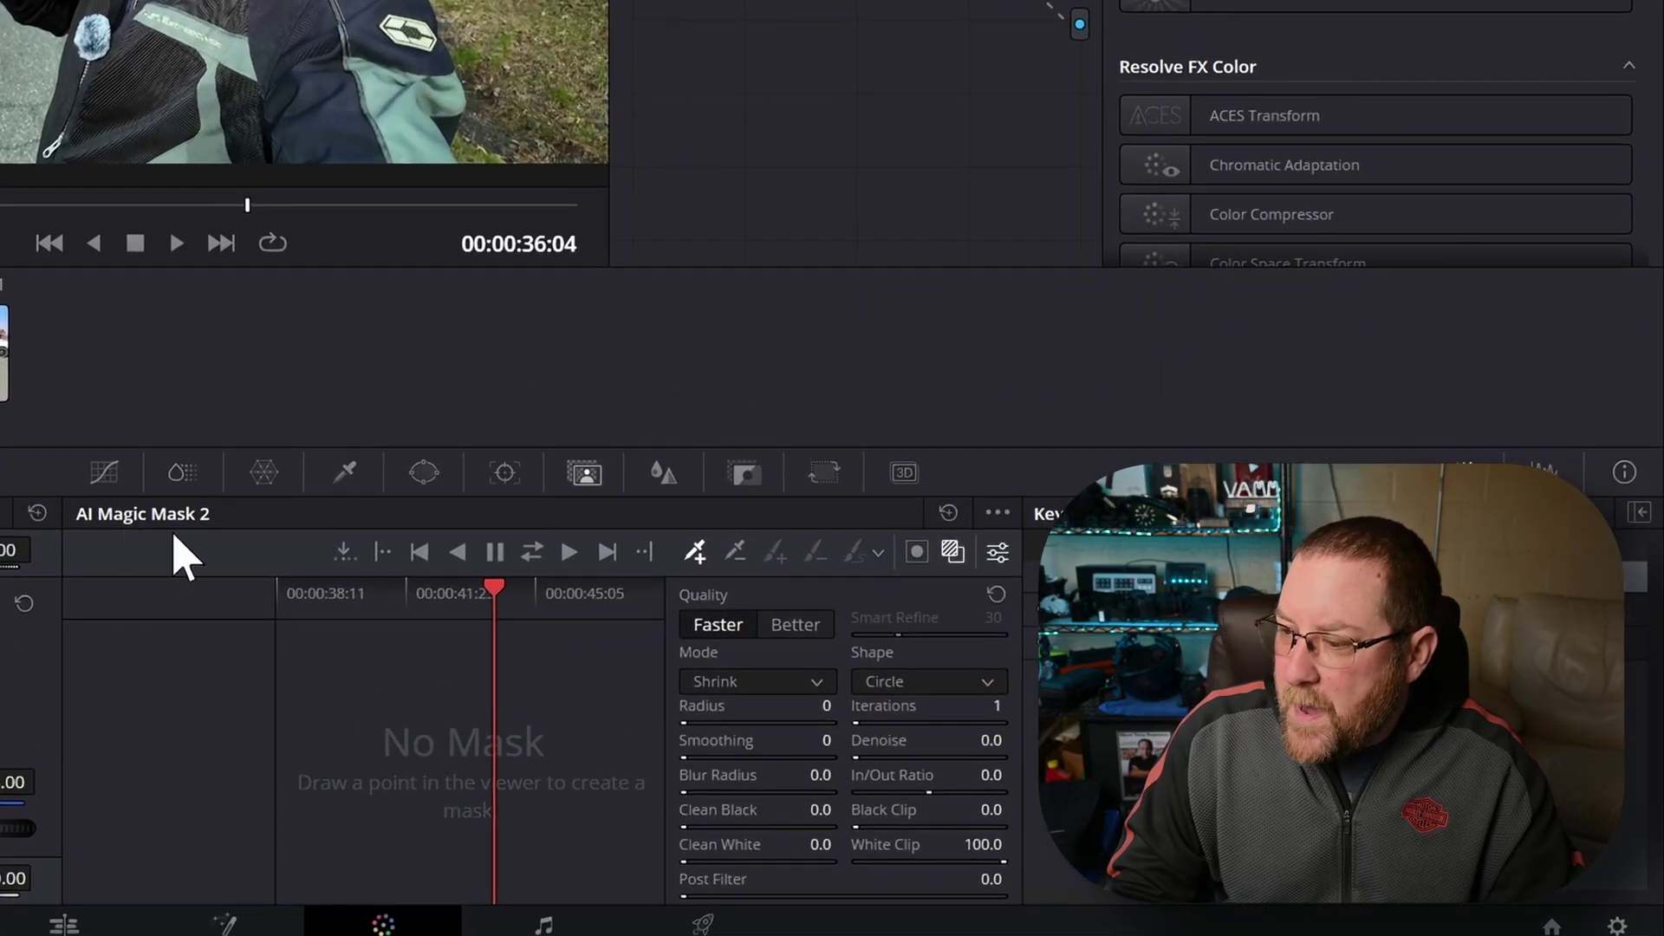
Step: Open Magic Mask, set its quality to Better and place a mask point on the man's forehead
{"action": "left_click", "coordinate": [107, 473]}
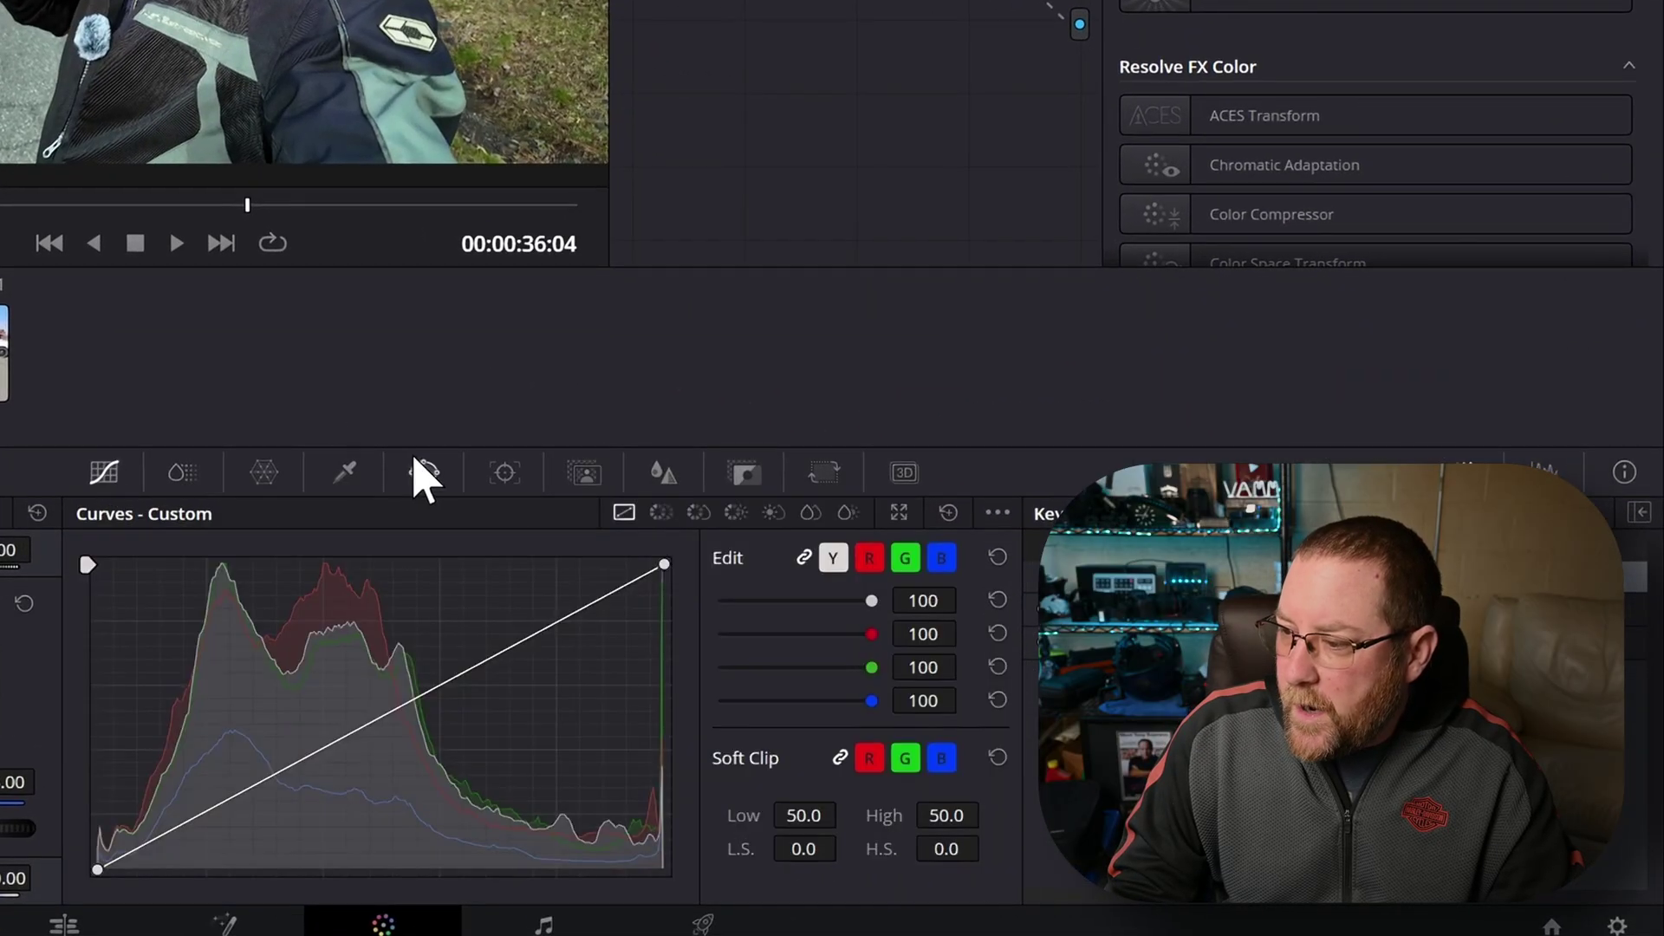
{"action": "left_click", "coordinate": [424, 475]}
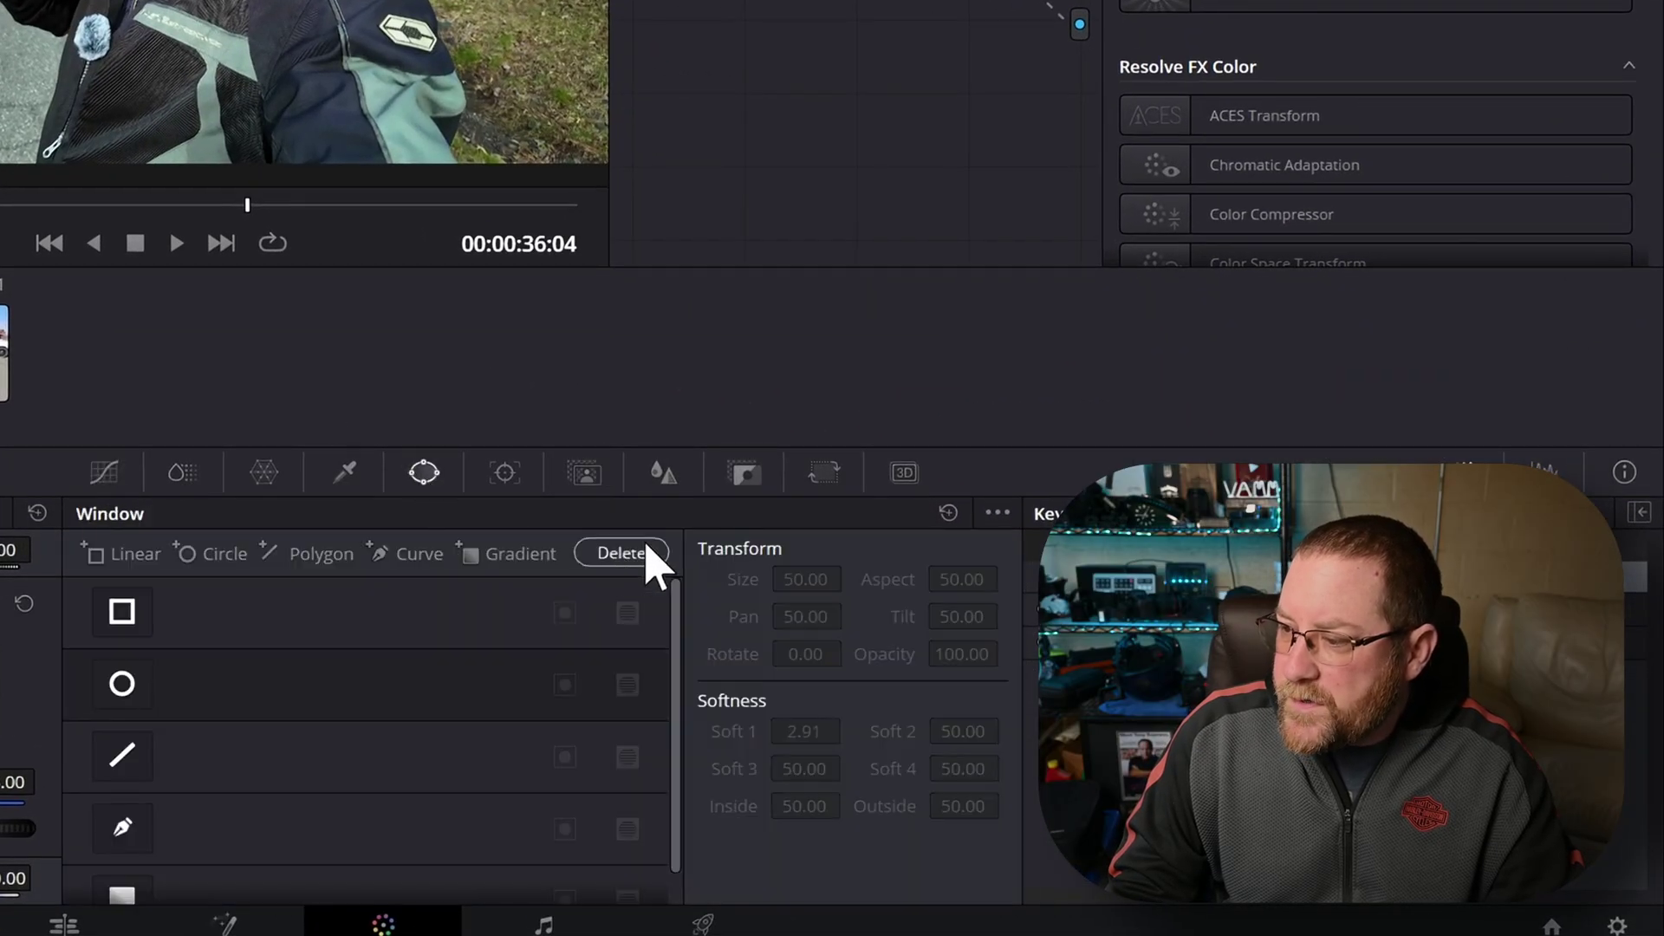
{"action": "left_click", "coordinate": [585, 475]}
{"action": "left_click", "coordinate": [782, 633]}
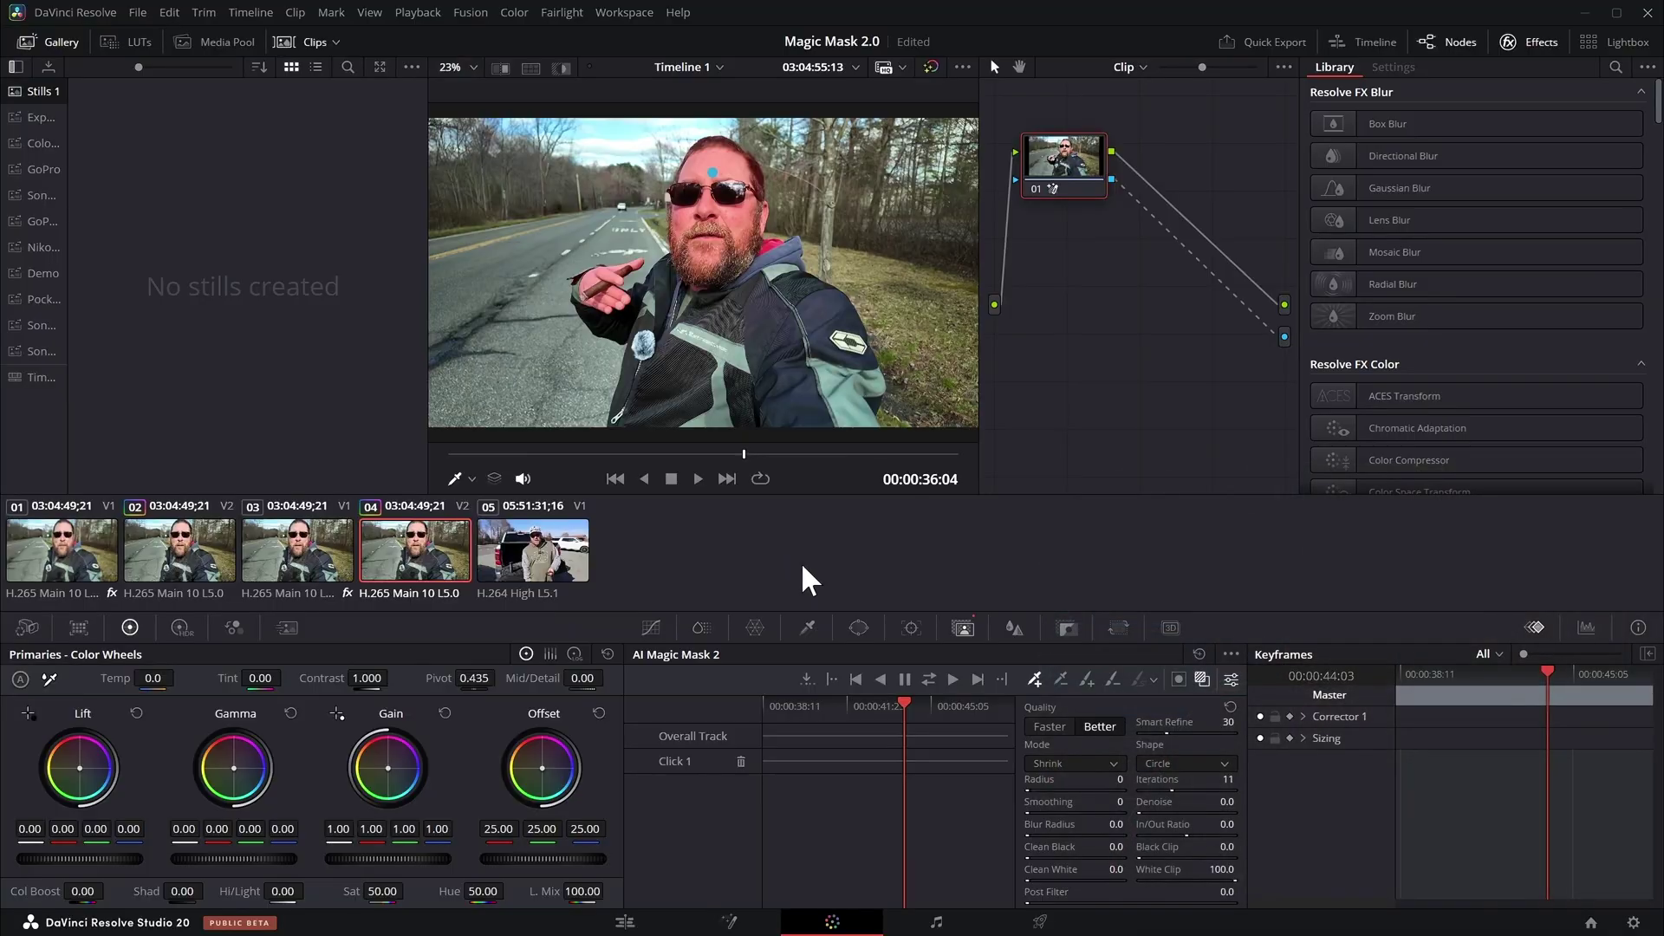
Step: Extend the Magic Mask over the man's hand, hood and jacket with more points, toggling the mask overlay to check the coverage
{"action": "left_click", "coordinate": [1205, 684]}
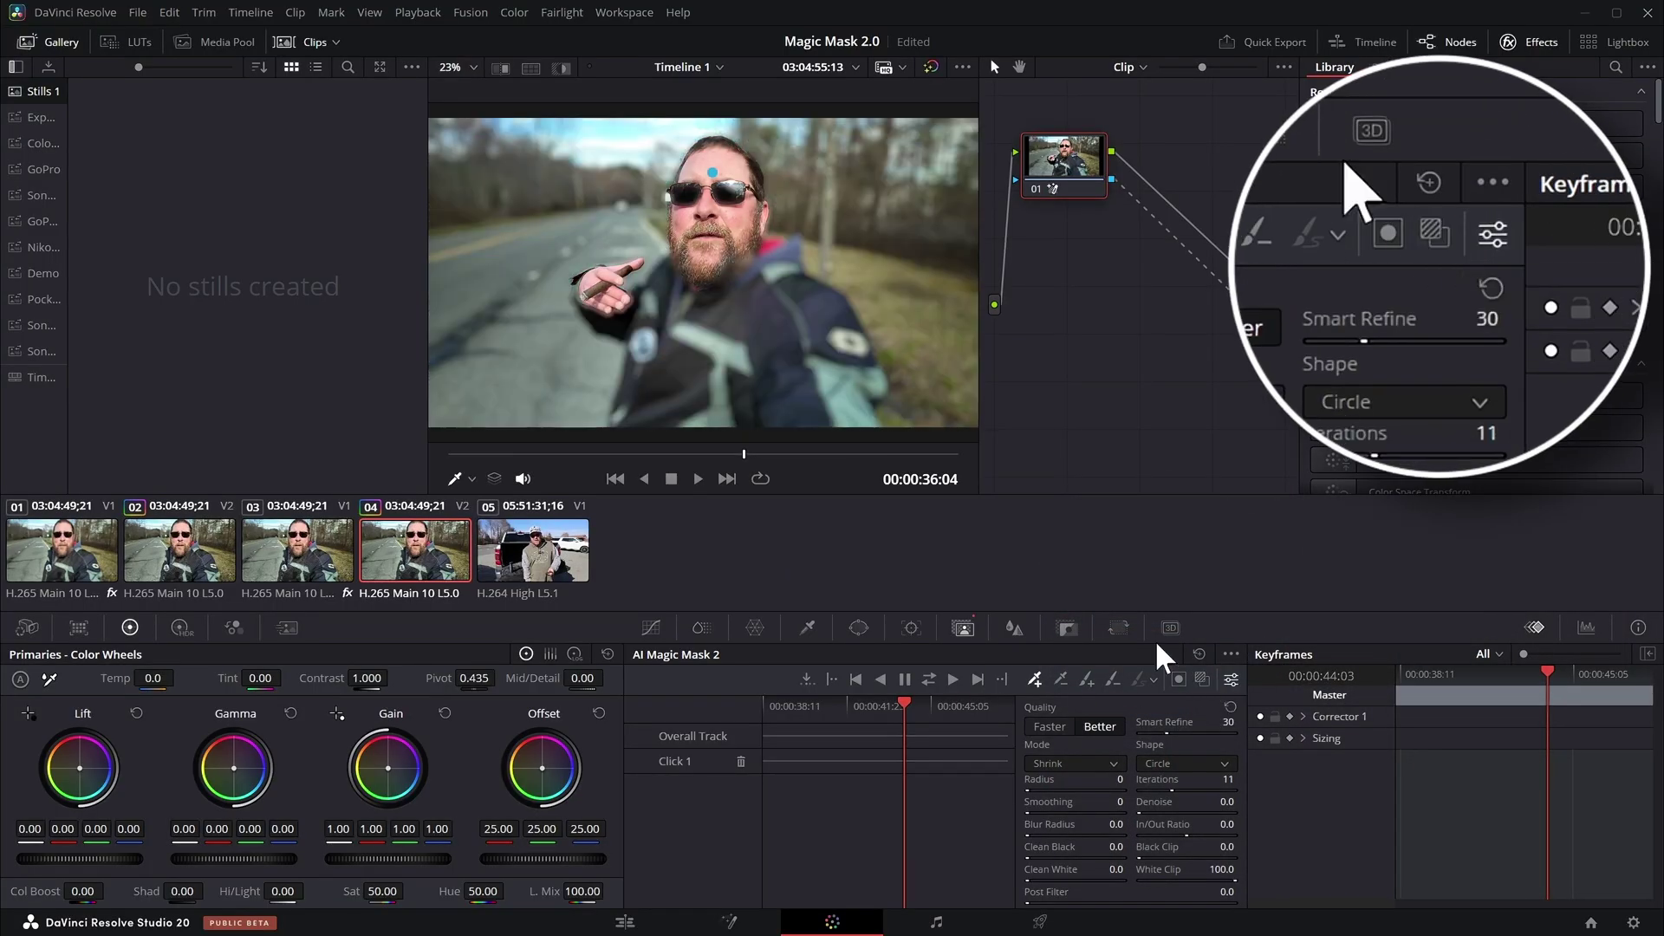
{"action": "left_click", "coordinate": [1203, 682]}
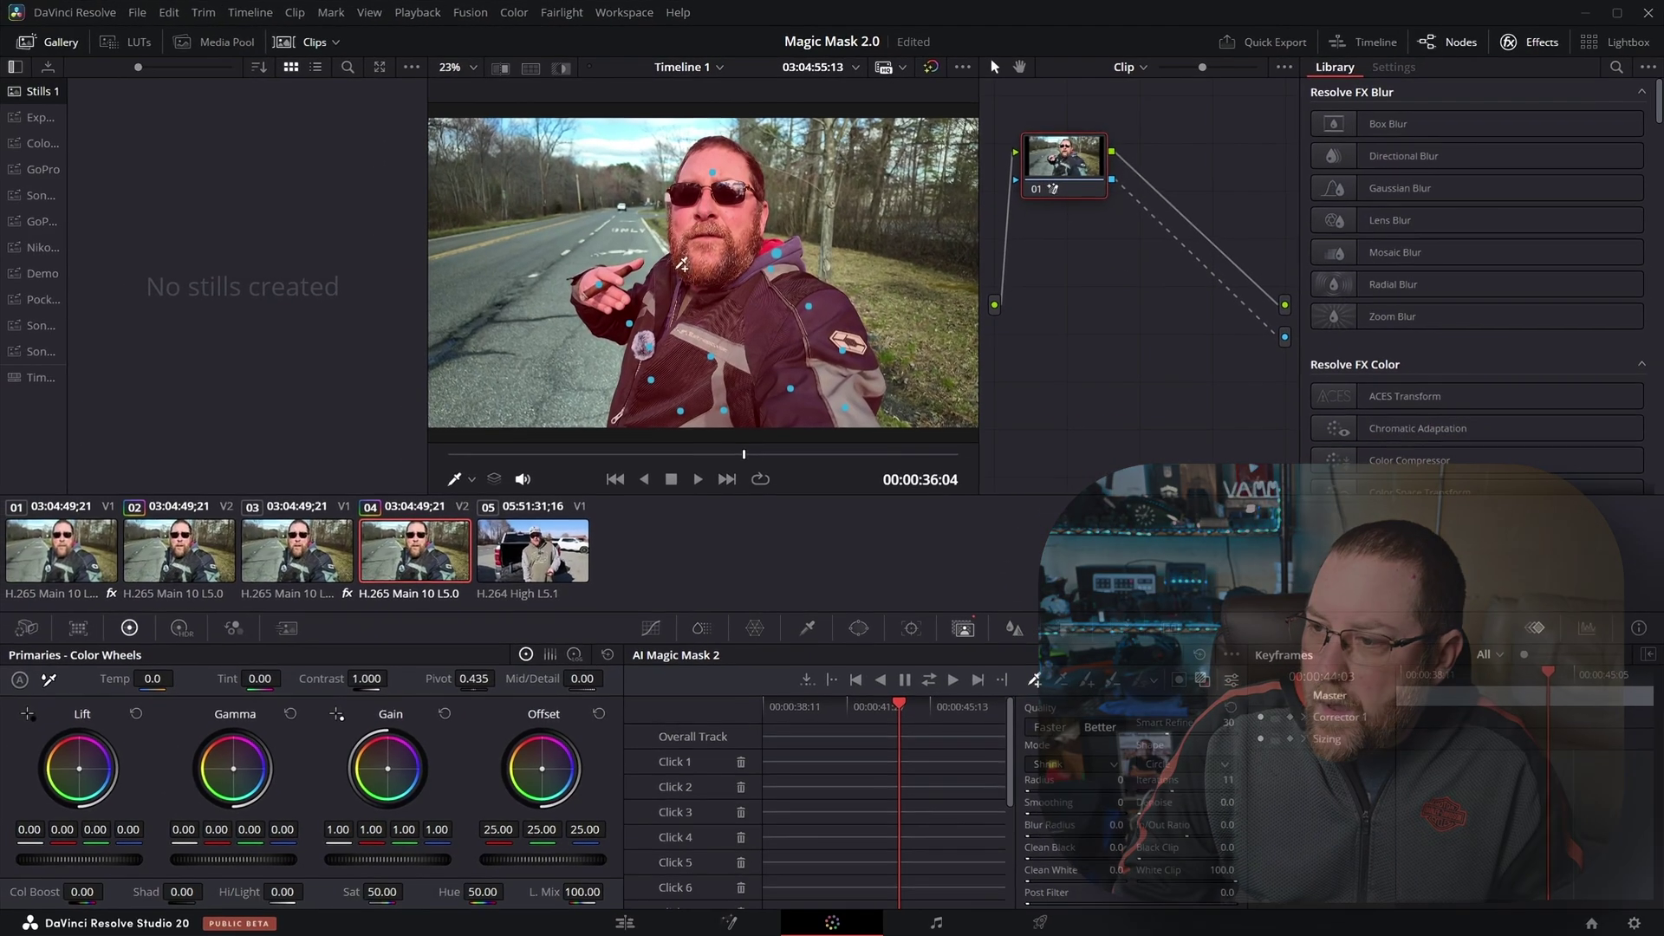
{"action": "left_click", "coordinate": [1203, 680]}
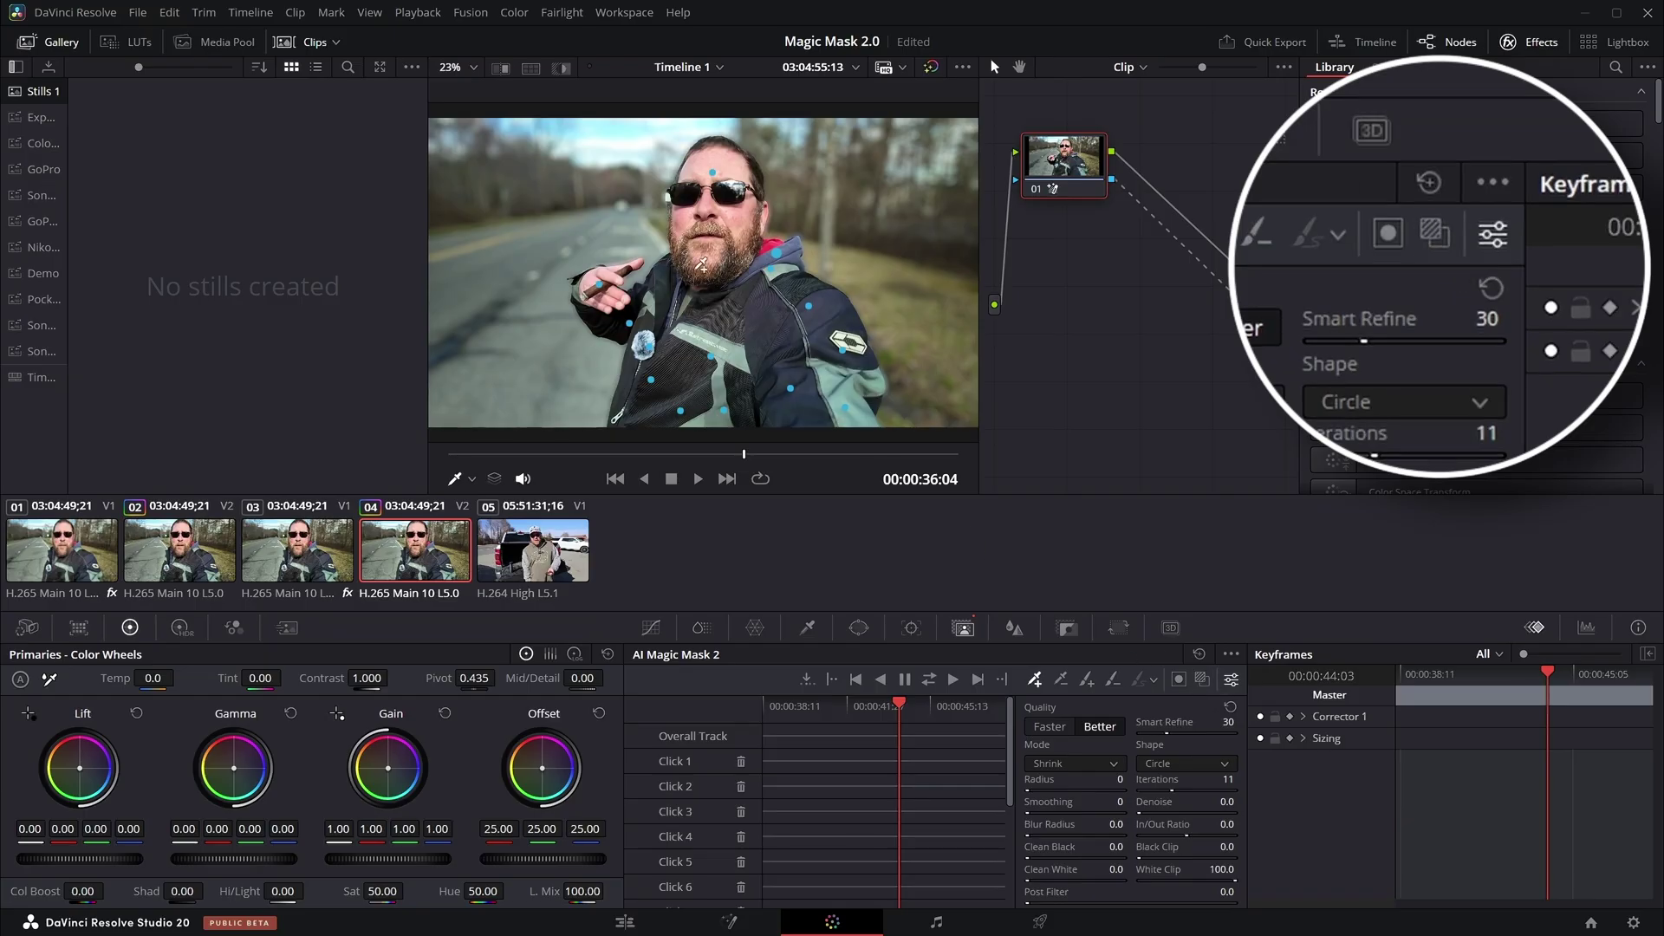
{"action": "left_click", "coordinate": [1204, 680]}
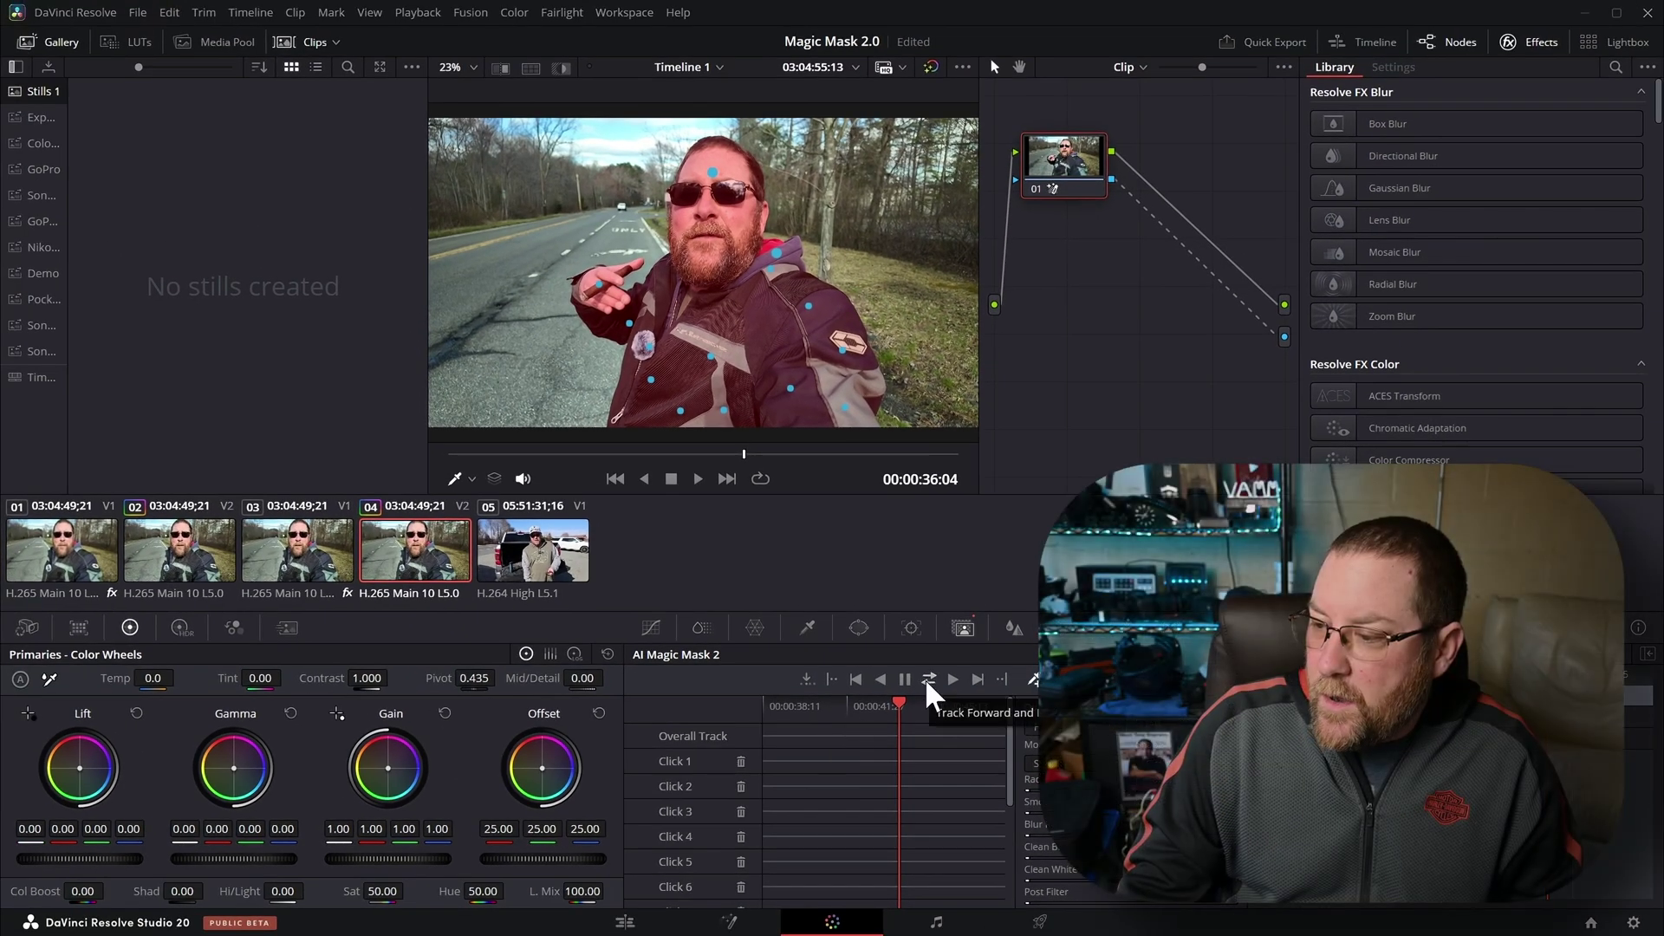
Step: Track the mask forward and backward through the whole clip, and play back the result on the Edit page
{"action": "left_click", "coordinate": [928, 681]}
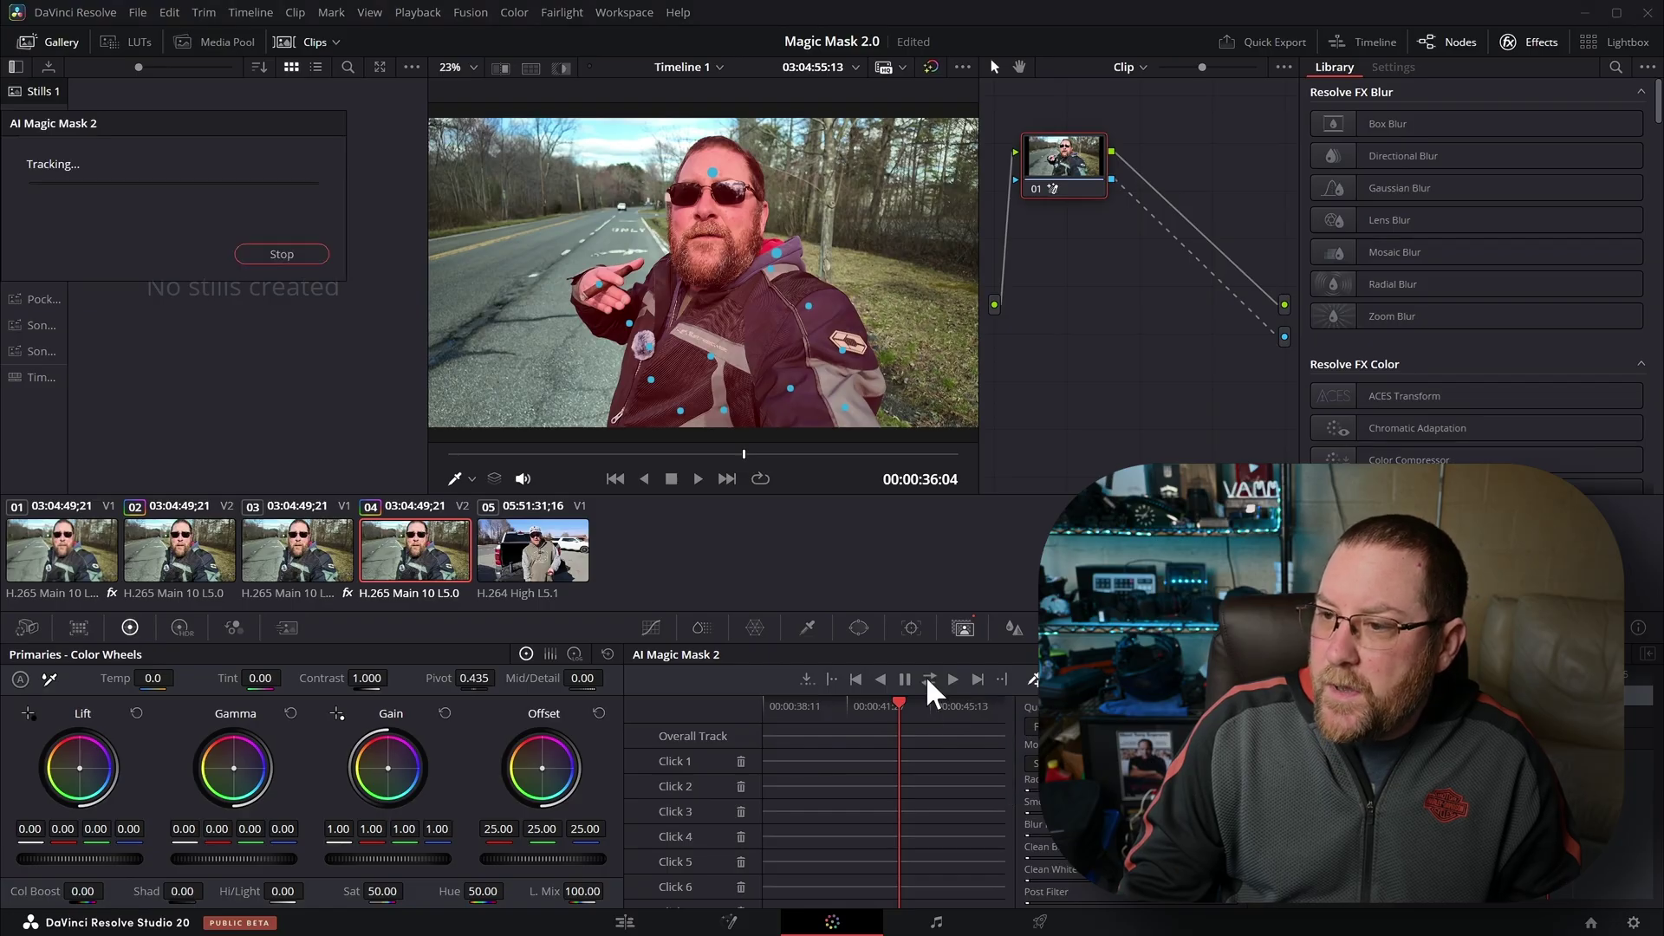
{"action": "left_click_drag", "start_coordinate": [119, 130], "coordinate": [791, 316]}
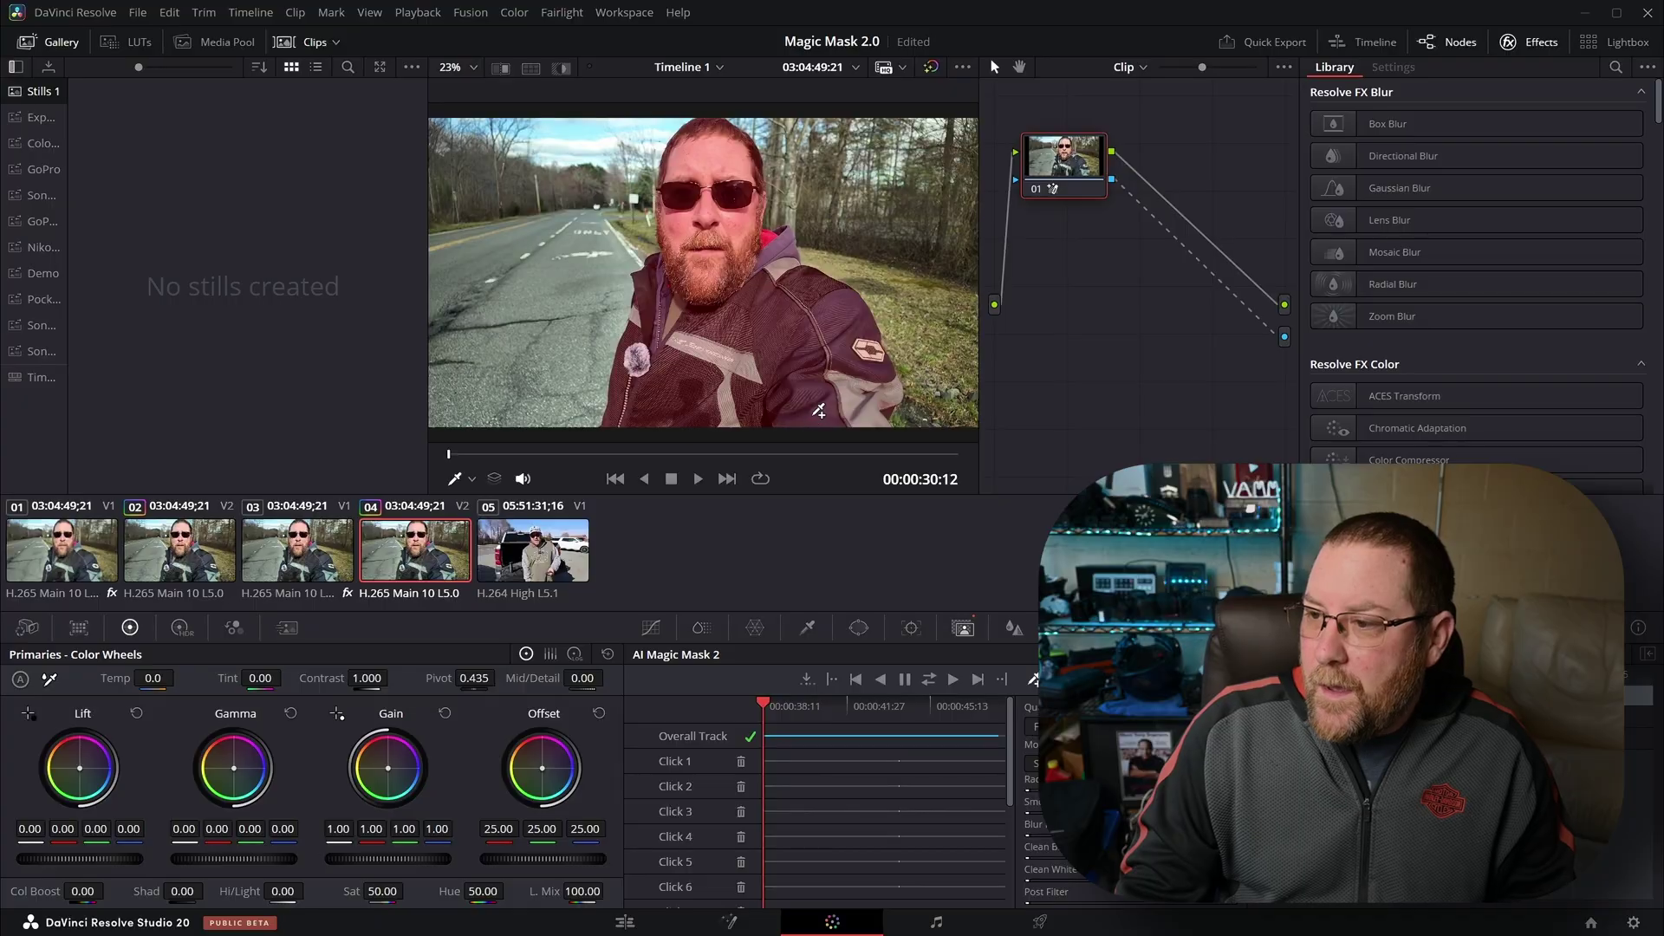
{"action": "left_click_drag", "start_coordinate": [770, 708], "coordinate": [899, 763]}
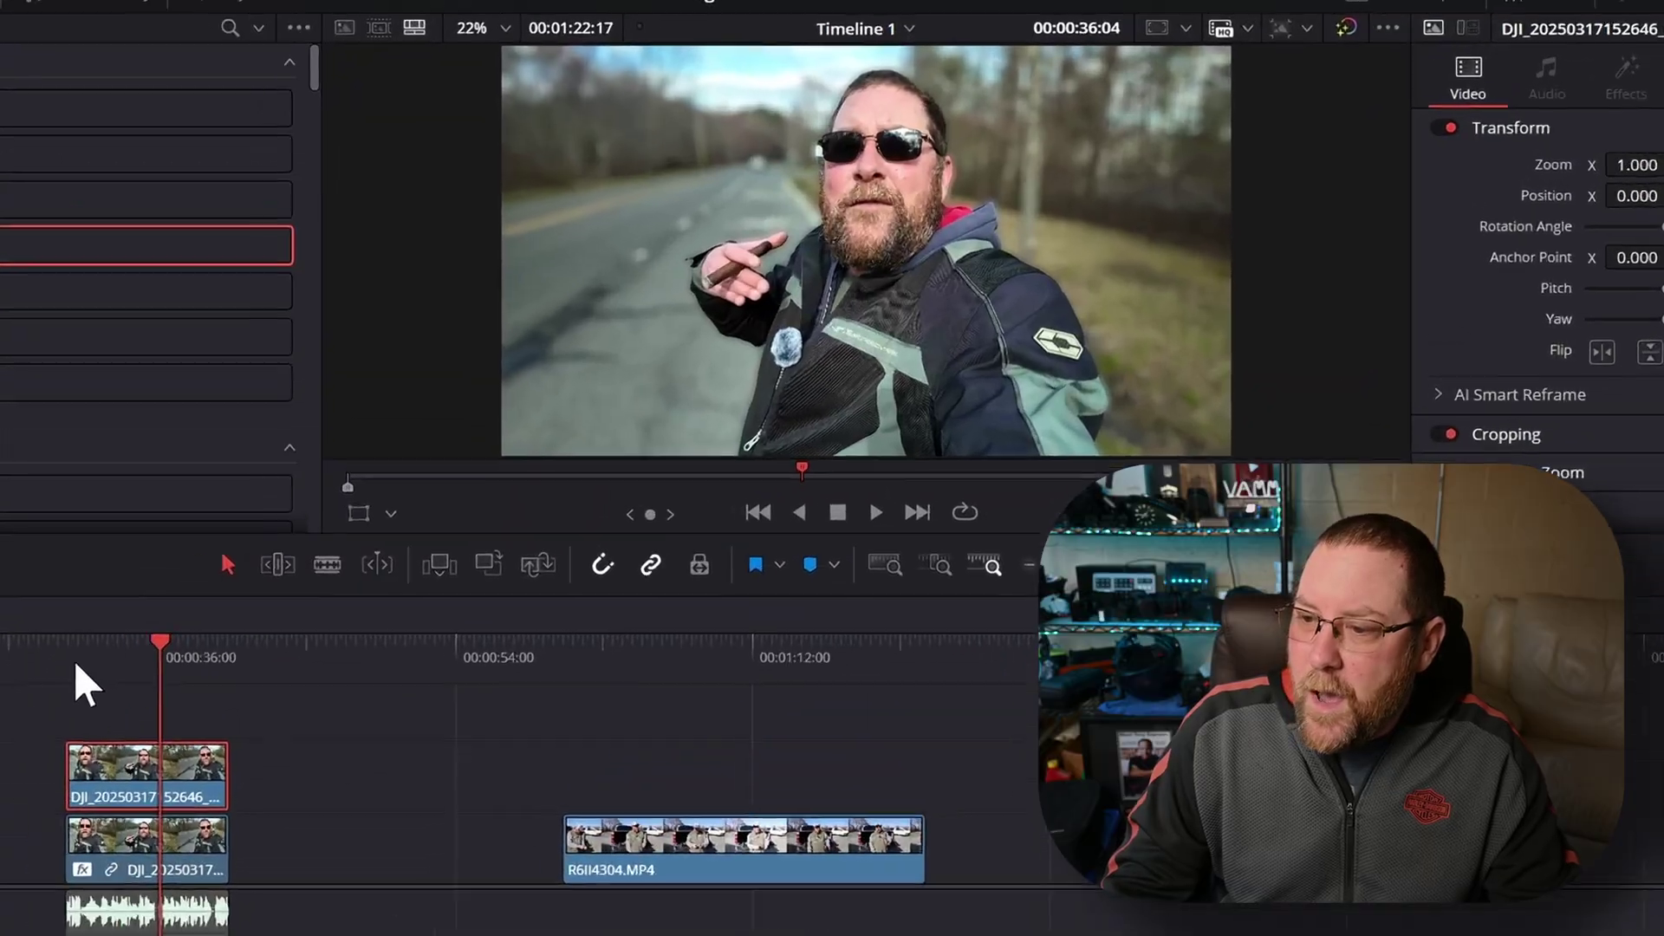
{"action": "left_click", "coordinate": [73, 666]}
{"action": "key", "text": "space"}
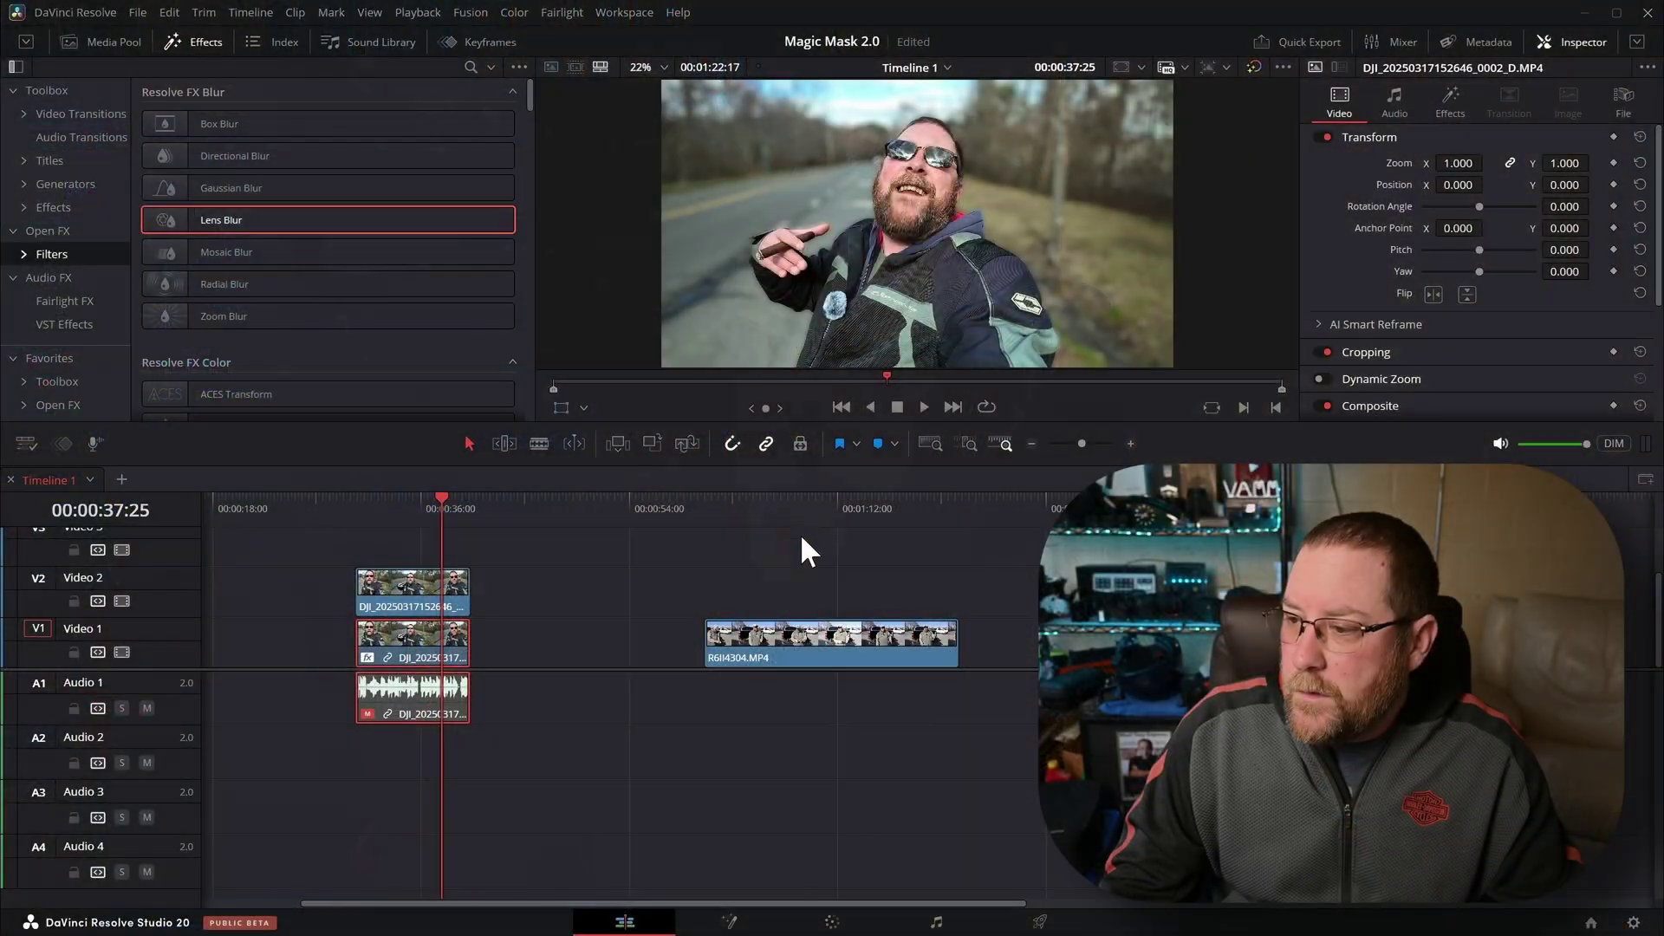
Step: Duplicate the R6II4304.MP4 clip onto Video 2 and apply Lens Blur to the original on Video 1
{"action": "left_click", "coordinate": [785, 507]}
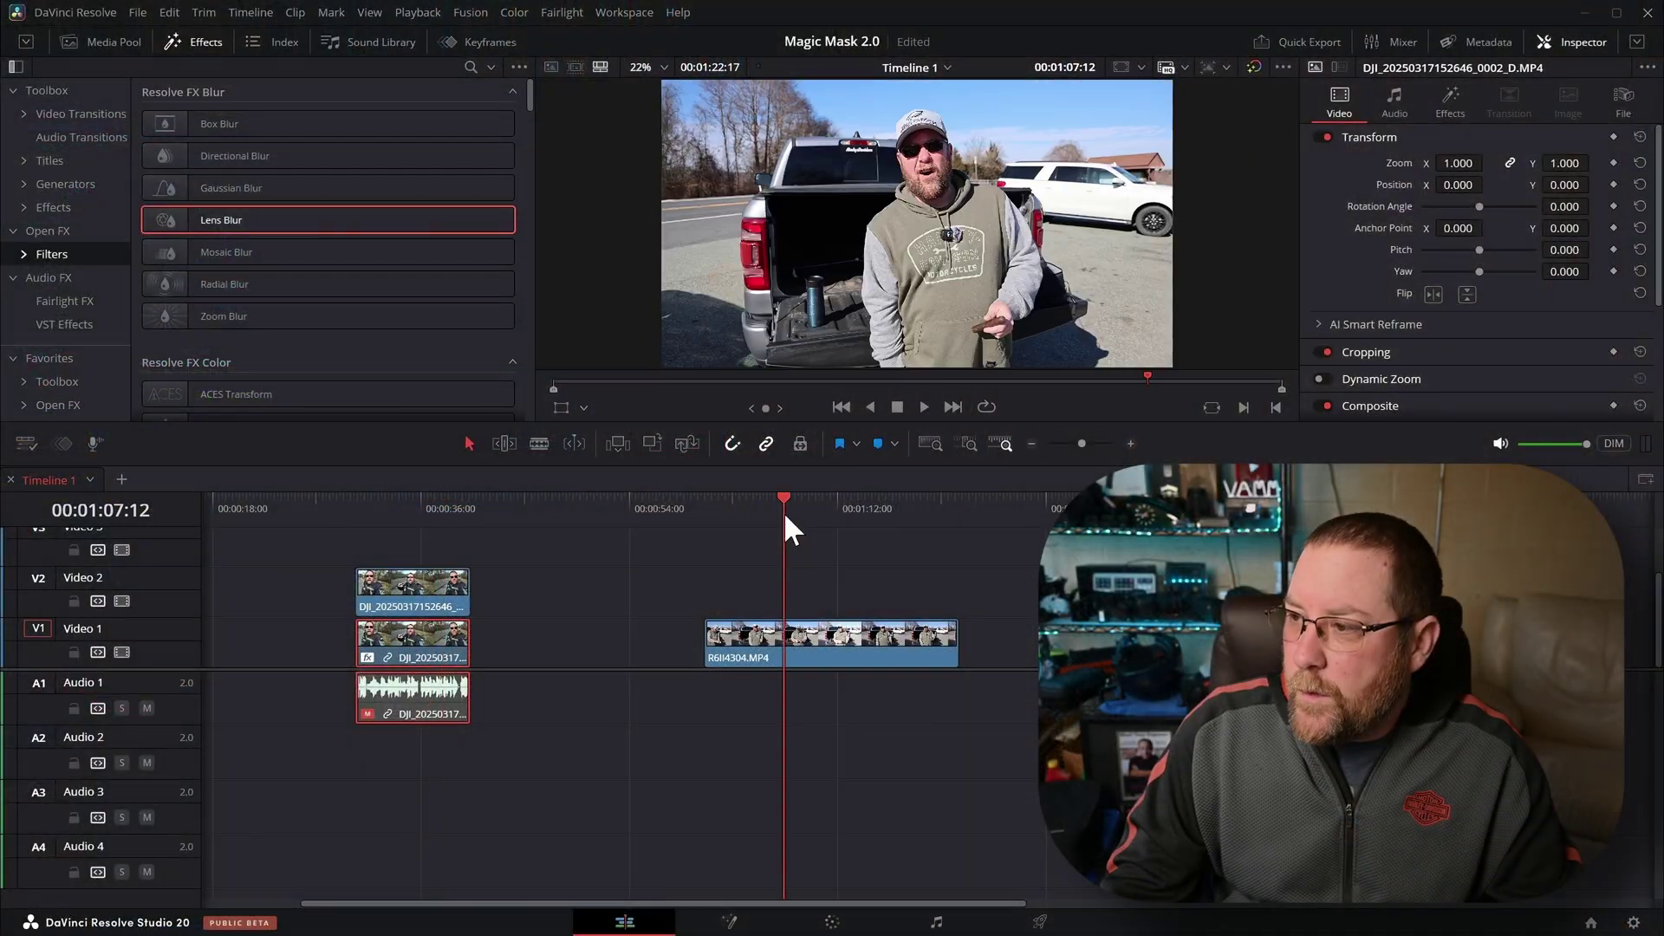
{"action": "left_click_drag", "start_coordinate": [797, 518], "coordinate": [854, 530]}
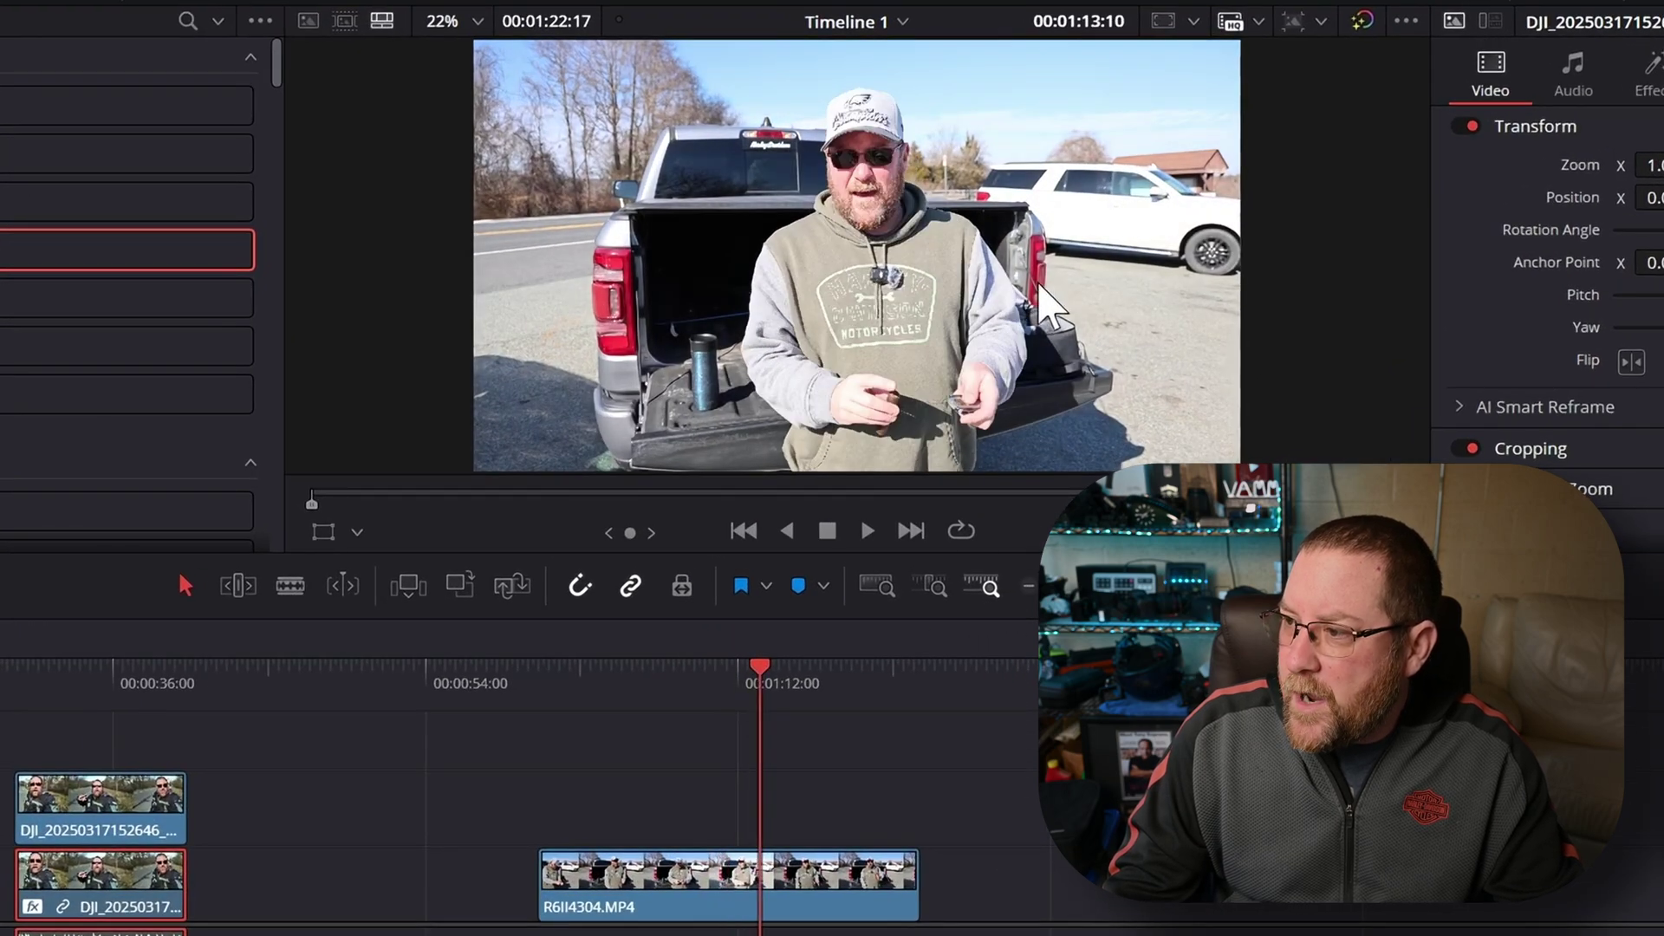
{"action": "mouse_move", "coordinate": [787, 711]}
{"action": "left_mouse_down"}
{"action": "mouse_move", "coordinate": [817, 714]}
{"action": "mouse_move", "coordinate": [777, 718]}
{"action": "left_mouse_up"}
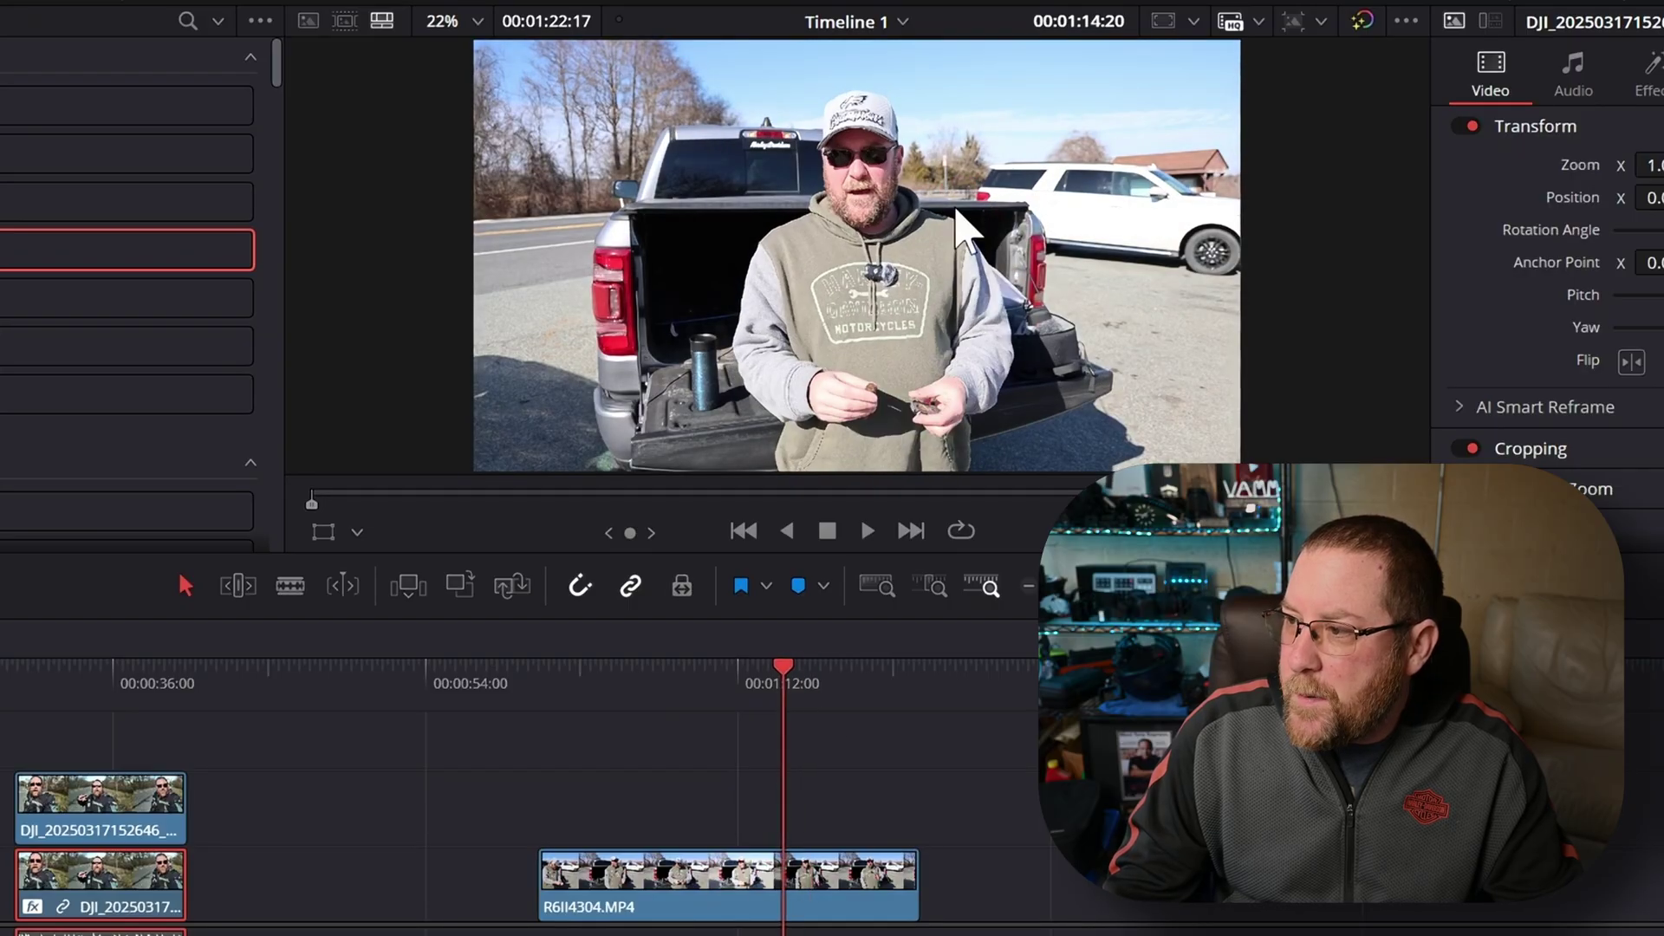
{"action": "left_click", "coordinate": [743, 889]}
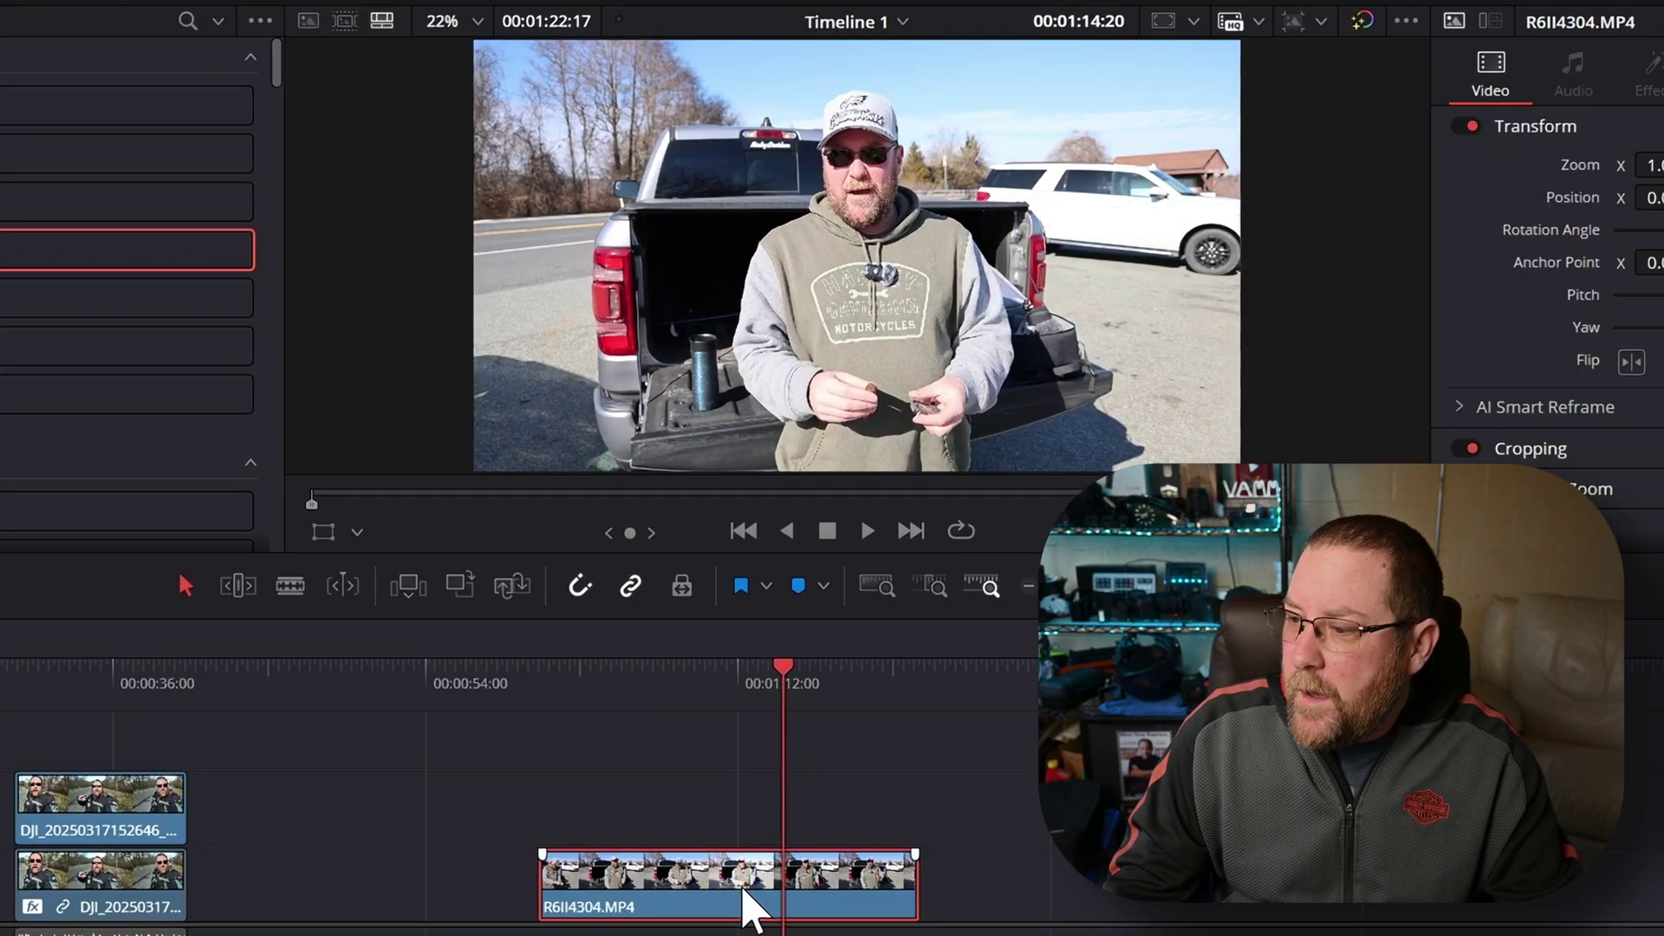
{"action": "left_click_drag", "start_coordinate": [737, 874], "coordinate": [736, 822]}
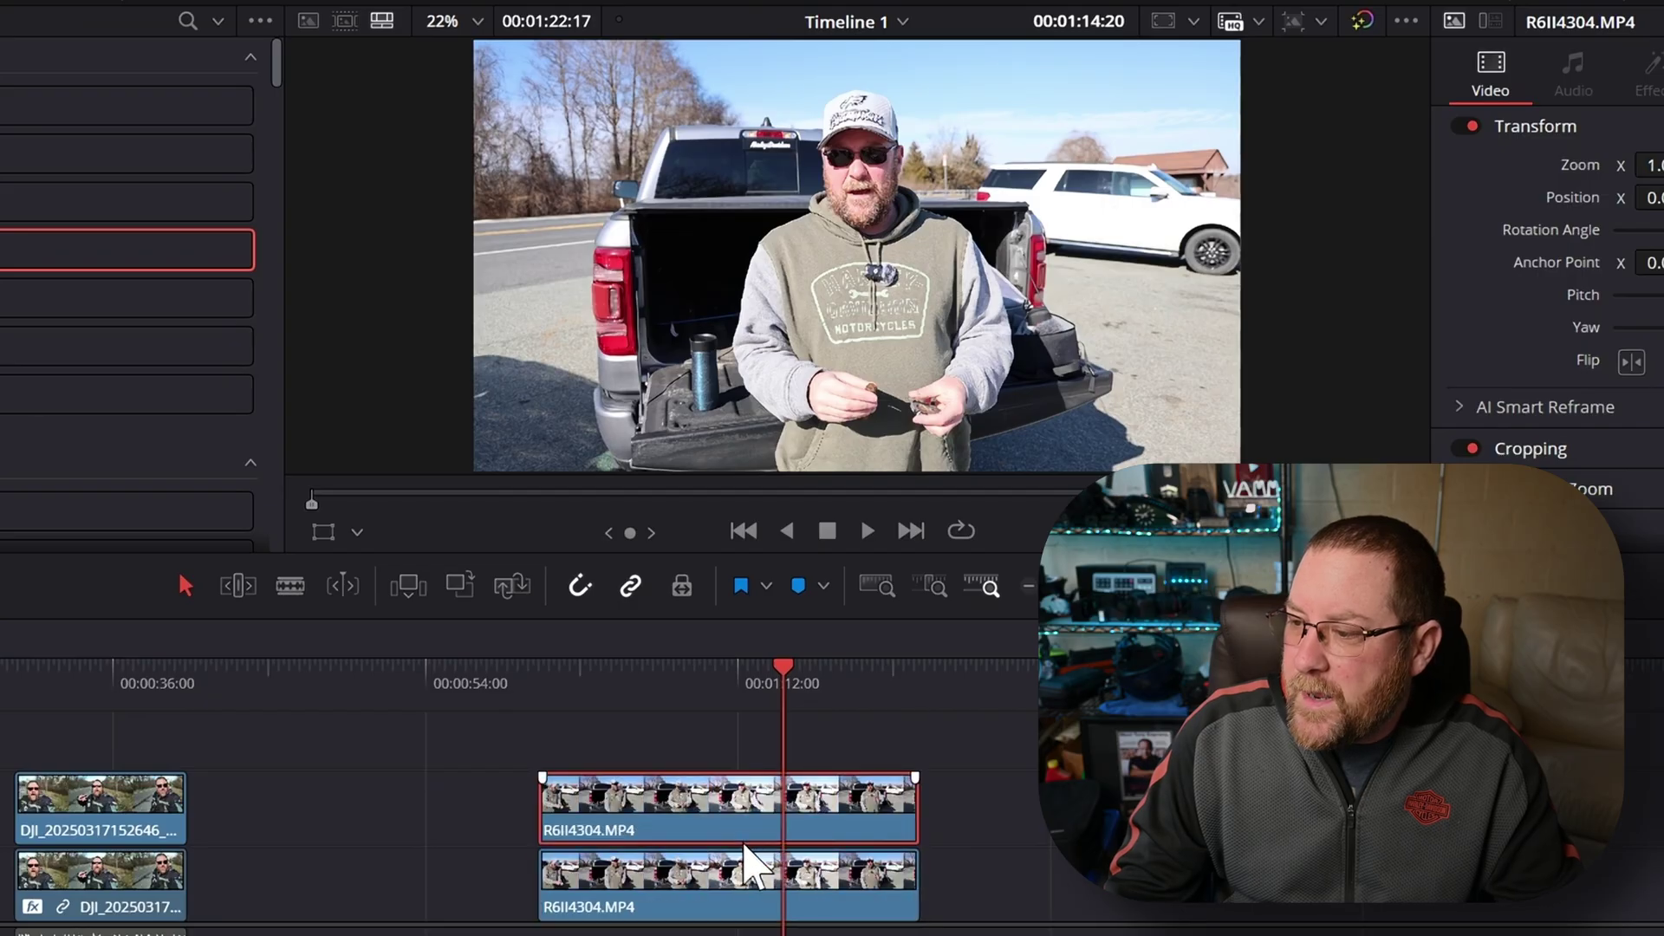
{"action": "left_click", "coordinate": [715, 894]}
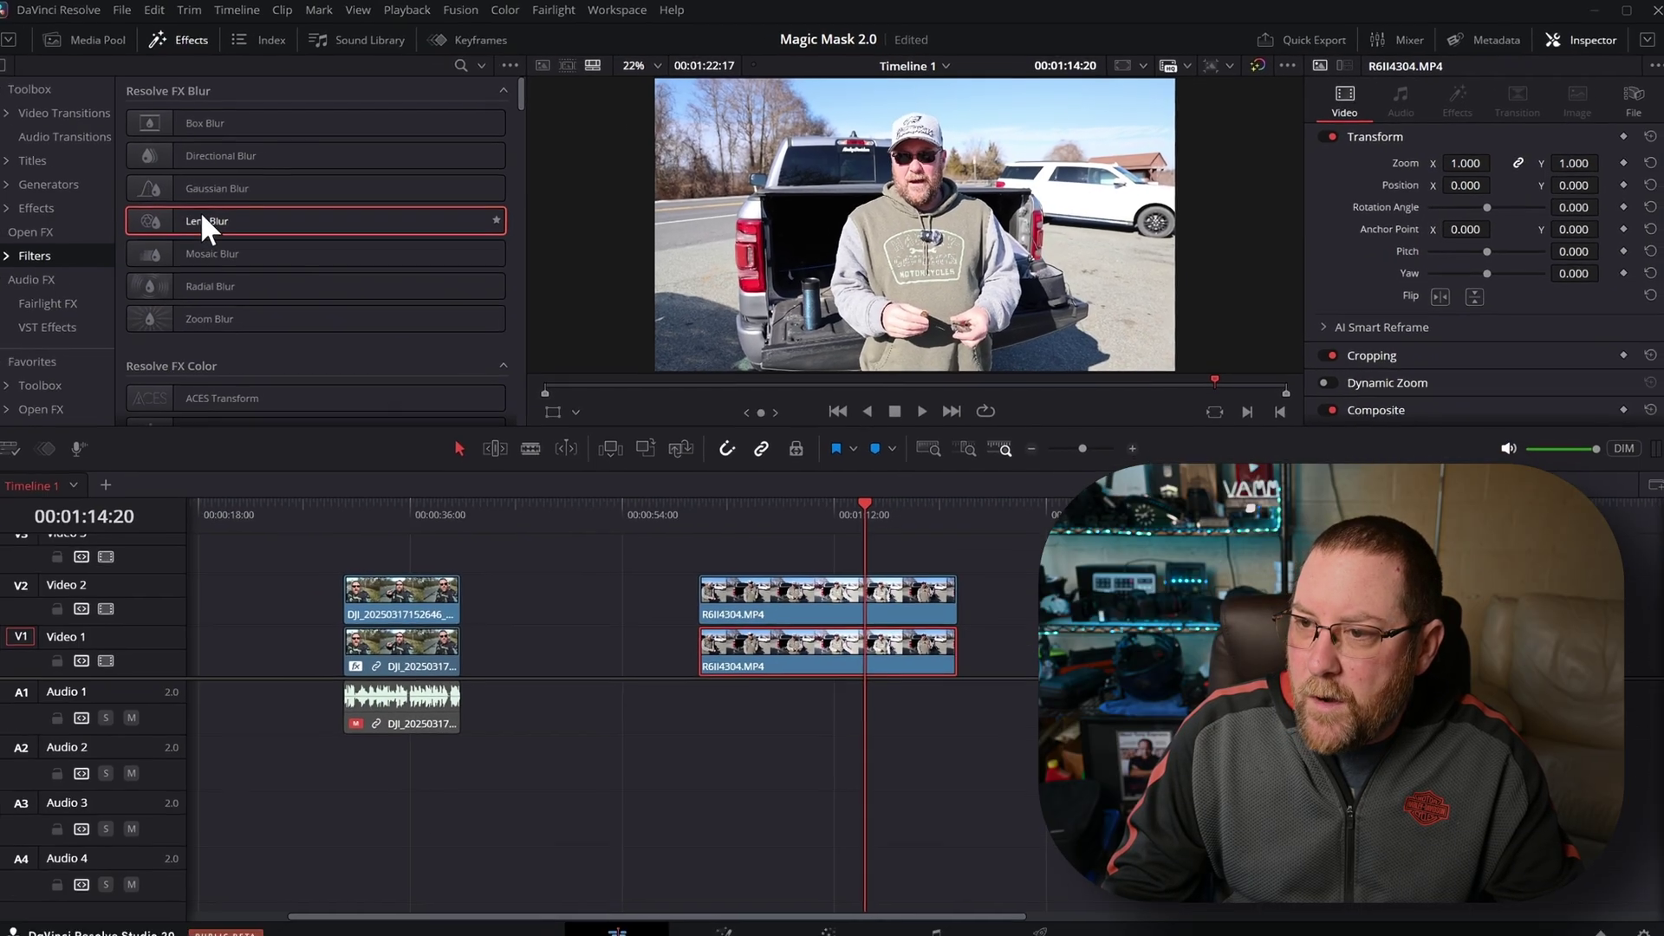
{"action": "left_click_drag", "start_coordinate": [207, 221], "coordinate": [770, 656]}
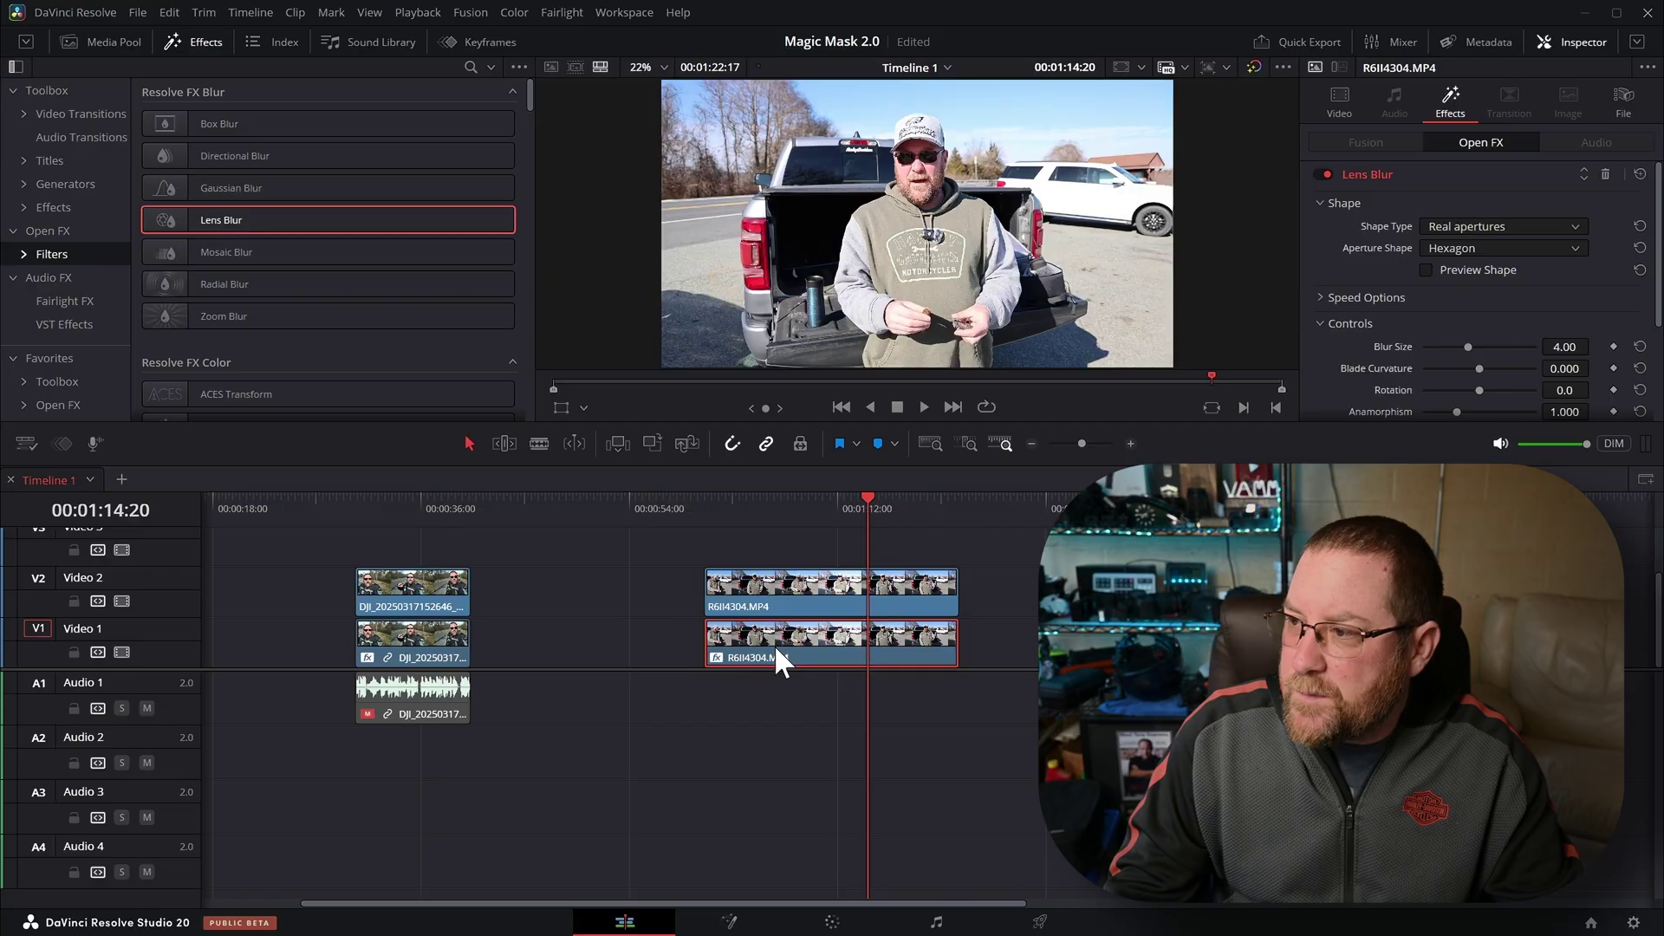
Step: Add an alpha output to the Video 2 R6II4304.MP4 clip's node graph and connect the node's alpha to it
{"action": "left_click", "coordinate": [828, 575]}
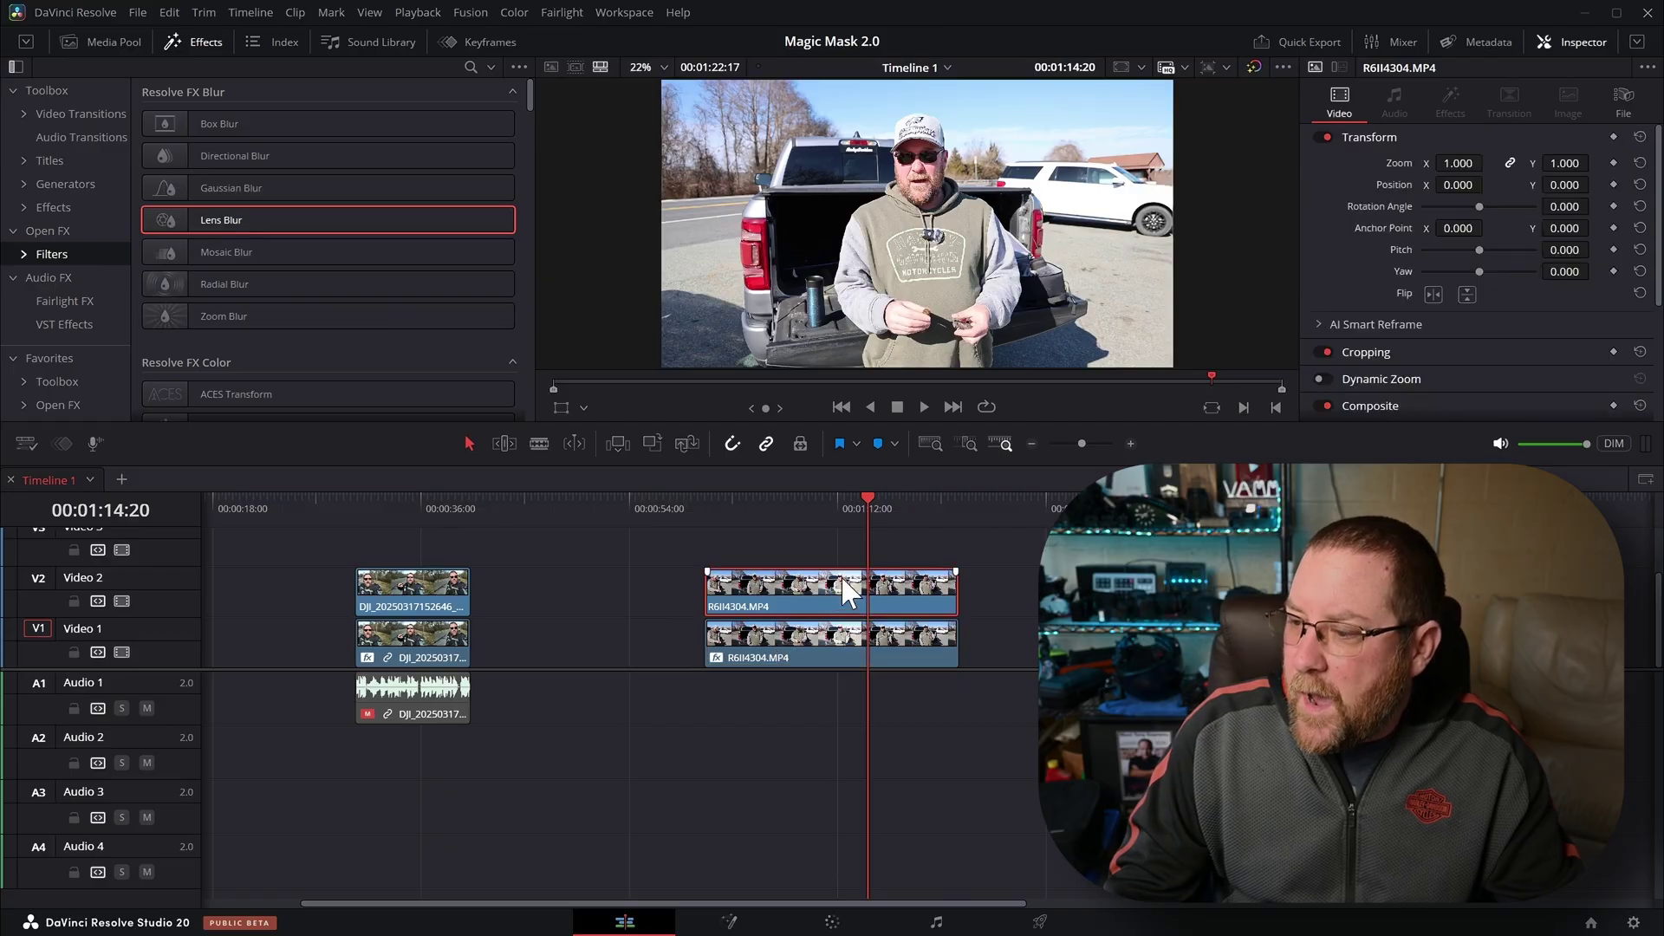
{"action": "left_click", "coordinate": [834, 926]}
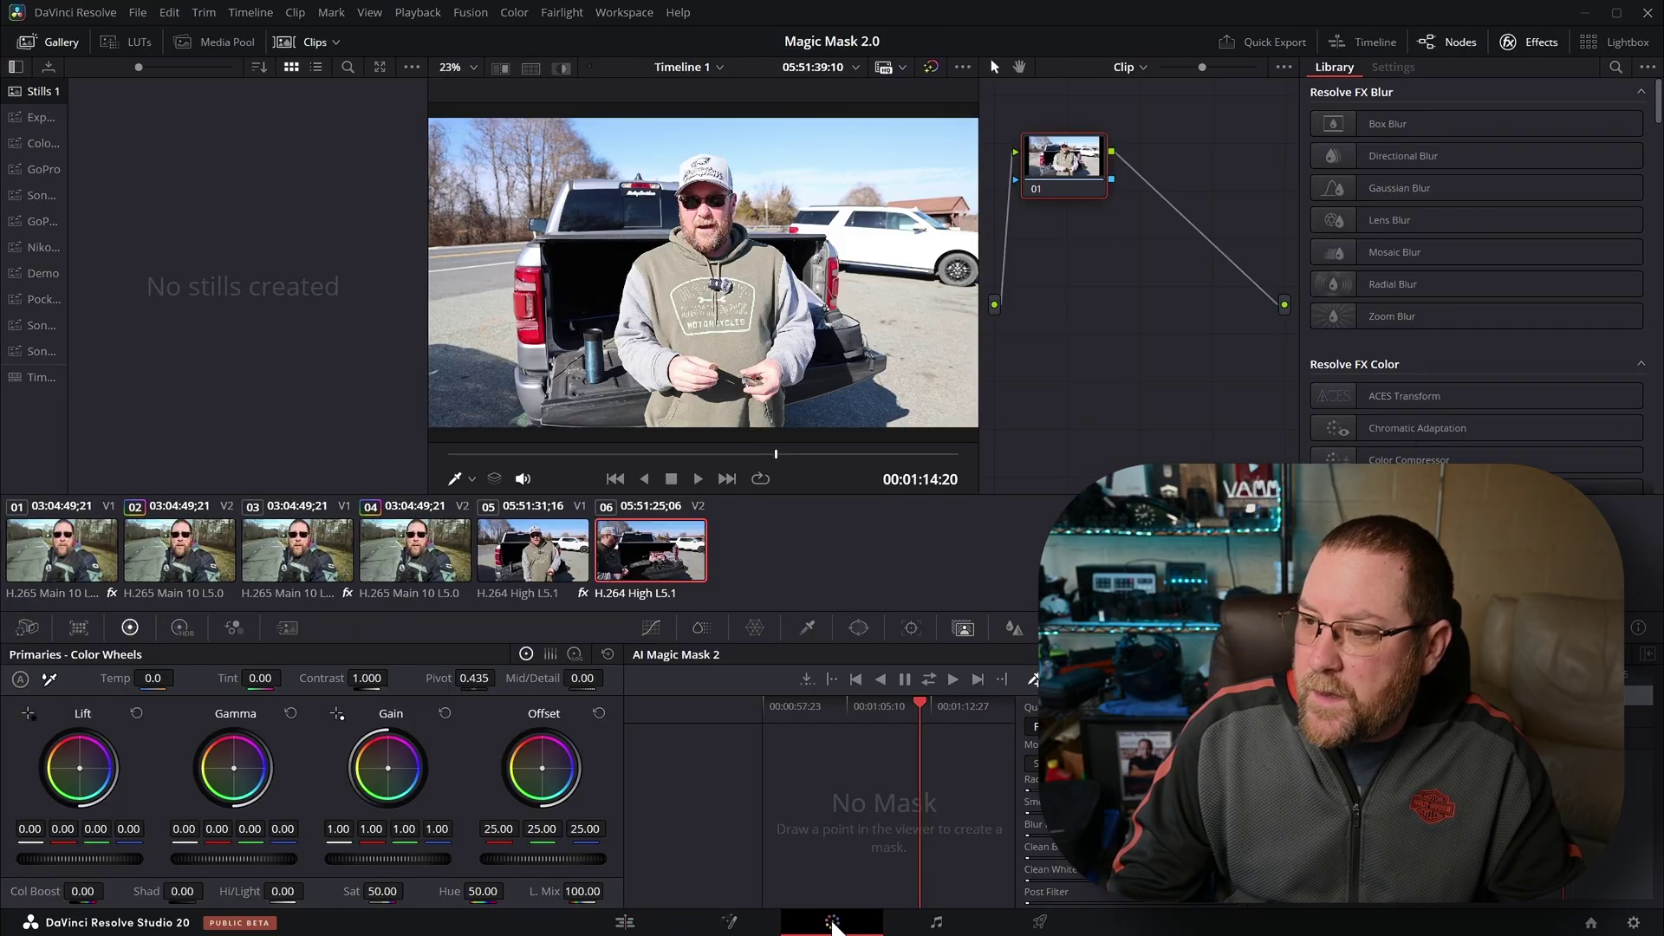
{"action": "right_click", "coordinate": [1178, 303]}
{"action": "left_click", "coordinate": [1231, 383]}
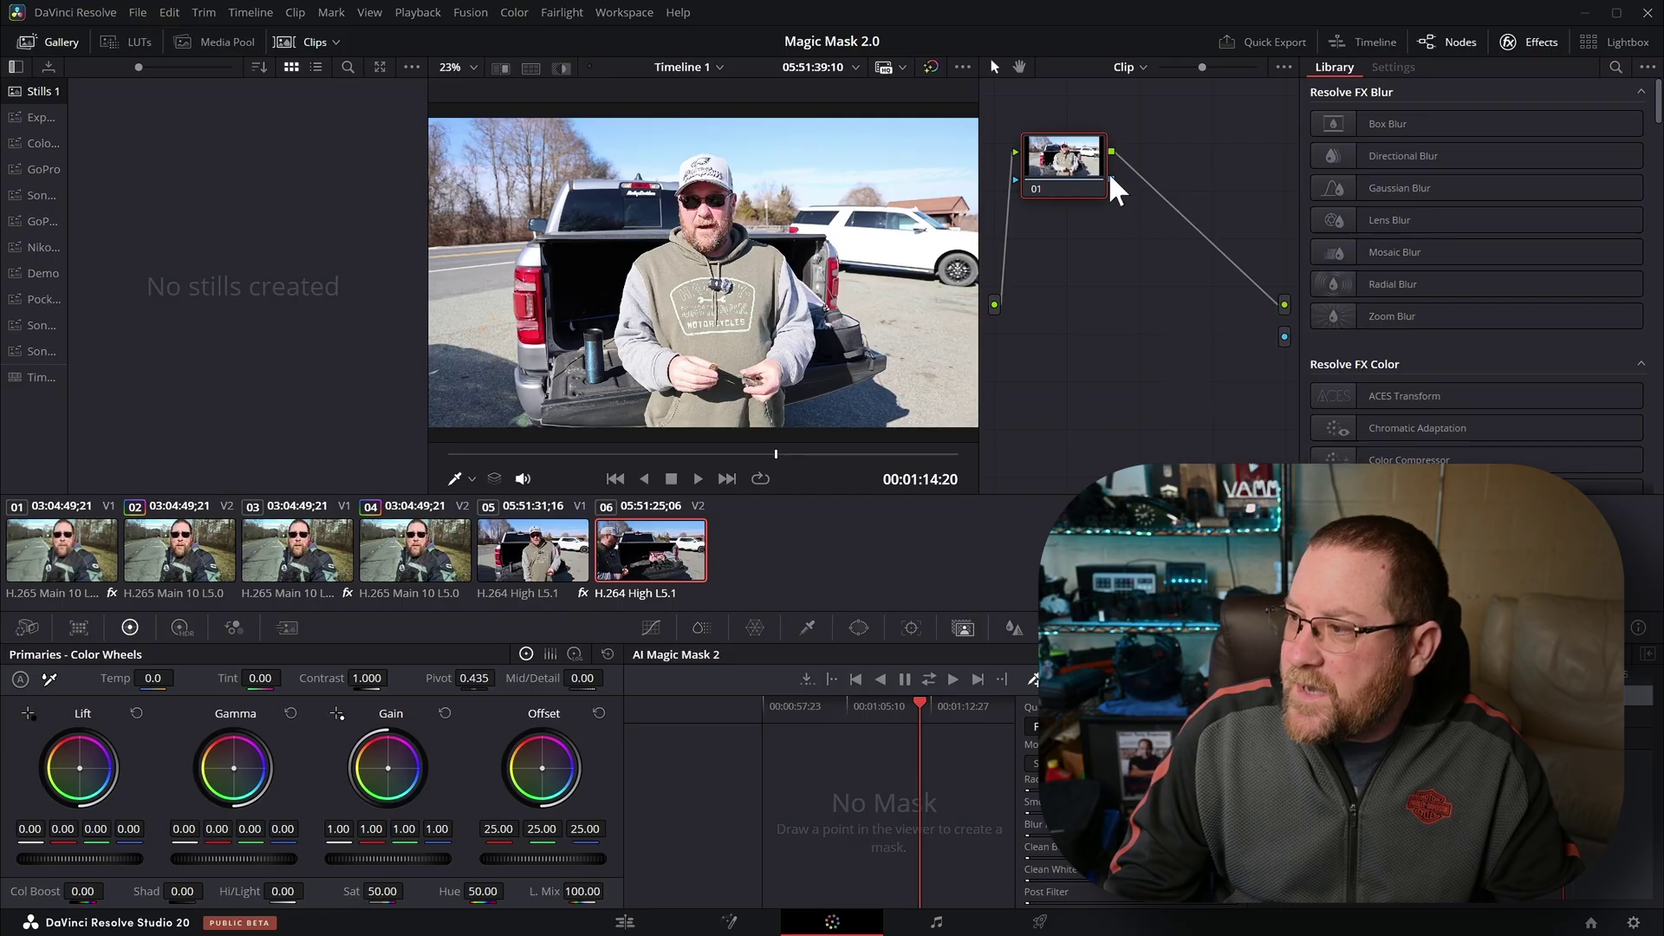
{"action": "left_click_drag", "start_coordinate": [1264, 331], "coordinate": [1285, 336]}
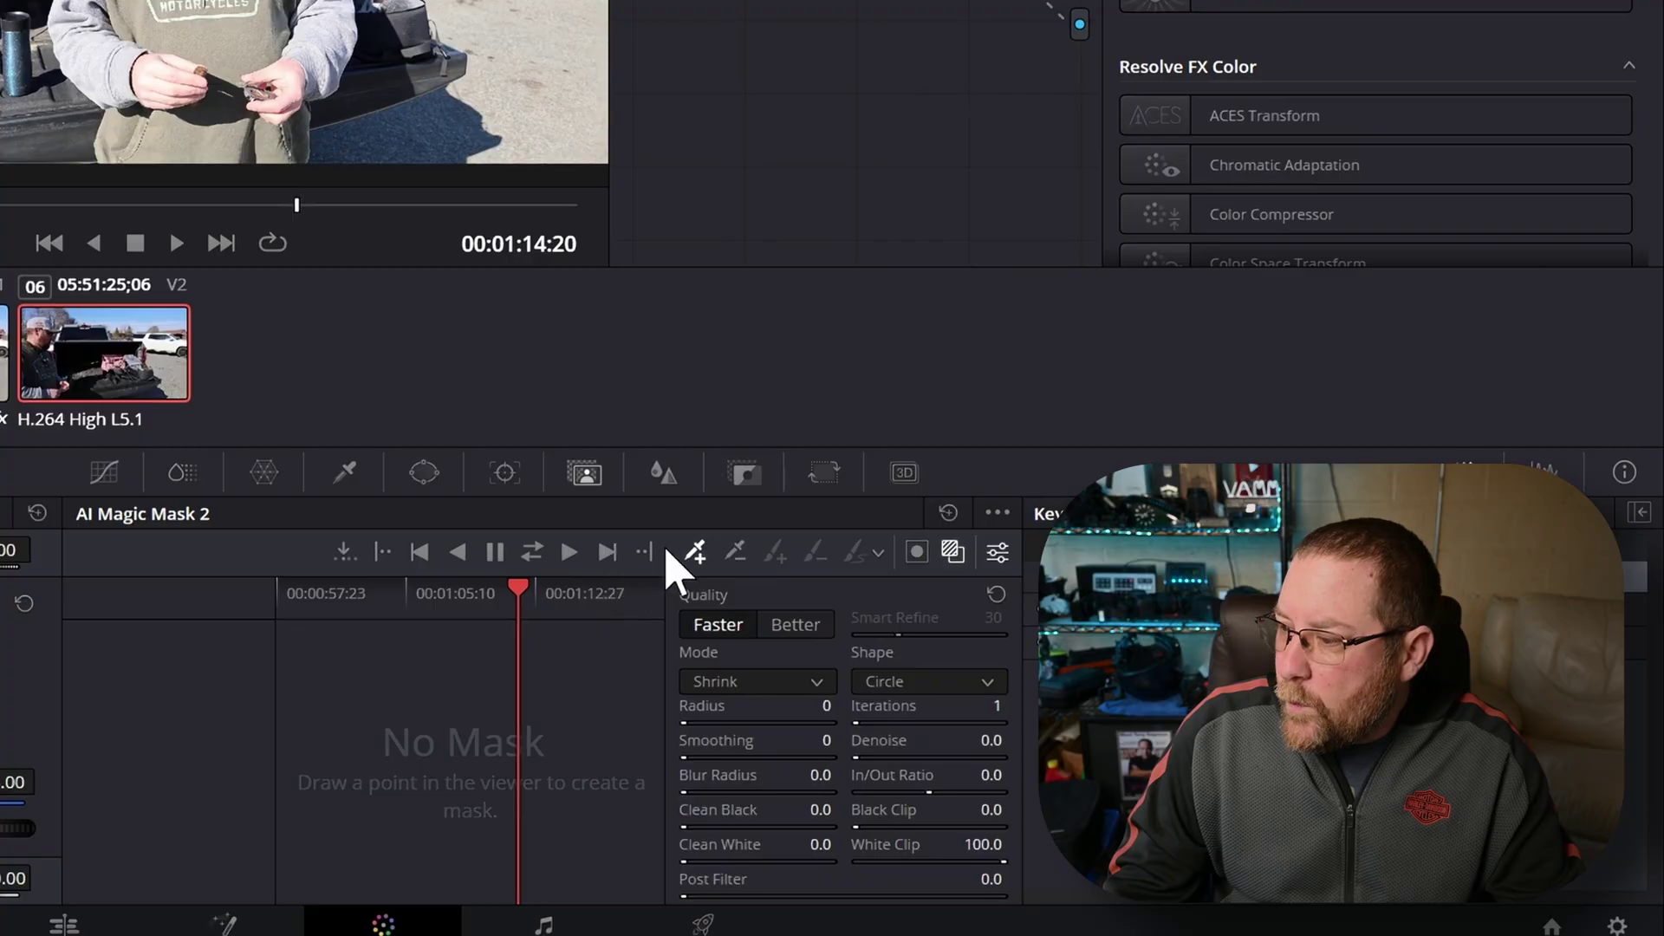
Step: Set the Magic Mask 2 quality to Better and mask the man with points on his cap, face, hoodie and sleeve
{"action": "left_click", "coordinate": [784, 625]}
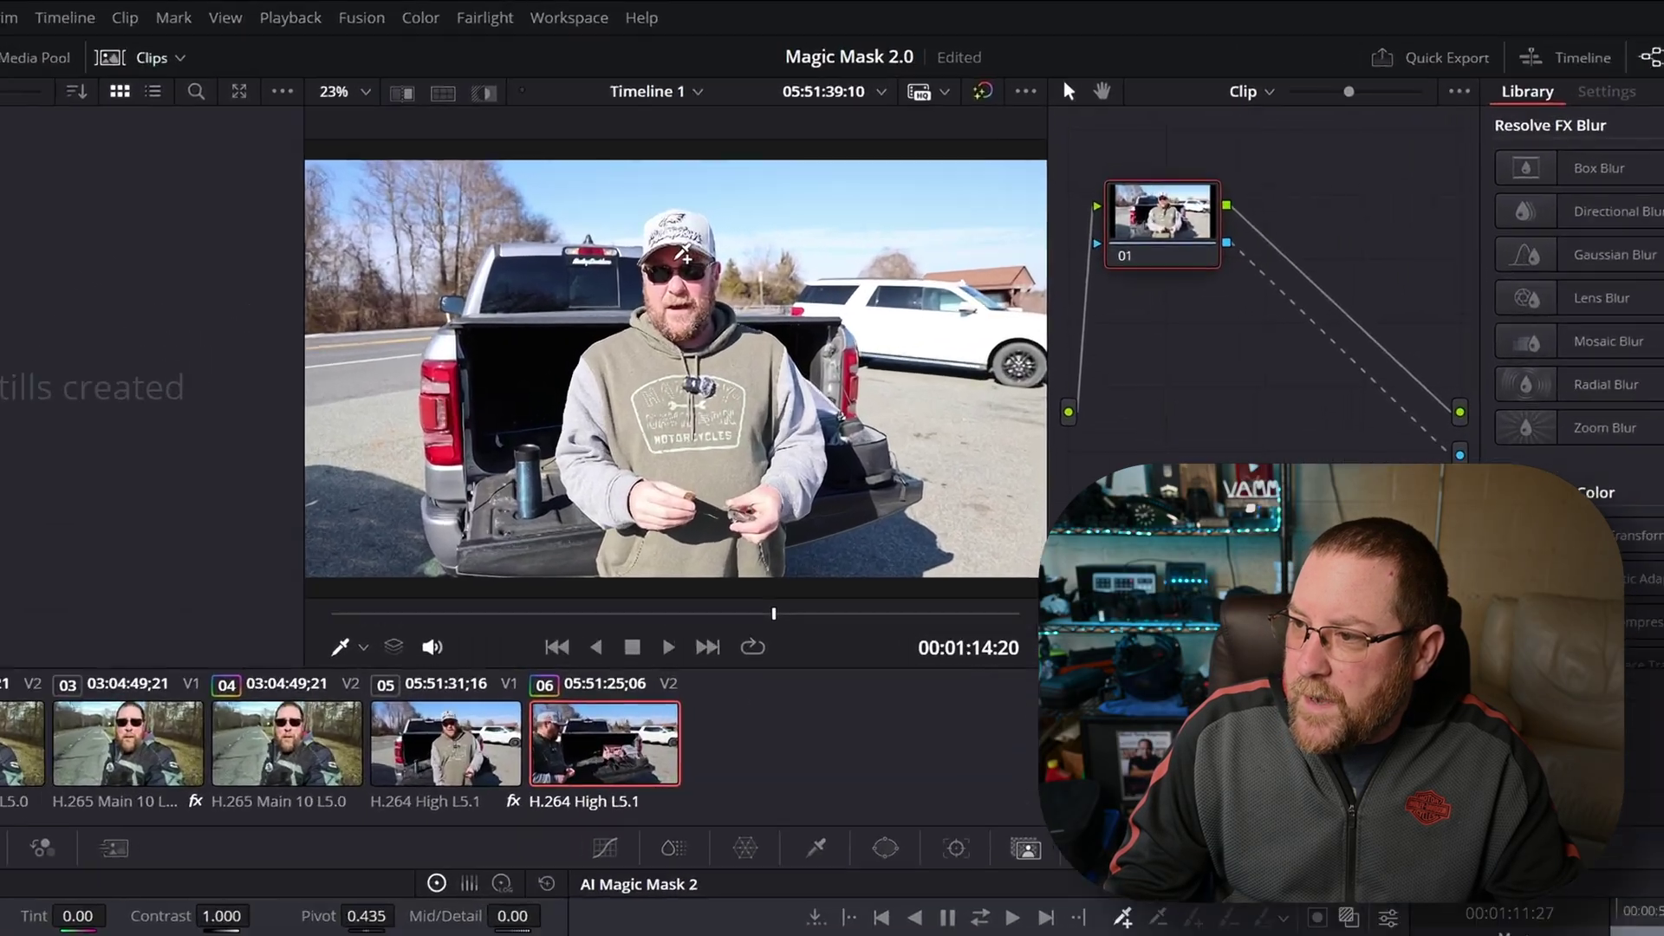
{"action": "left_click", "coordinate": [677, 262]}
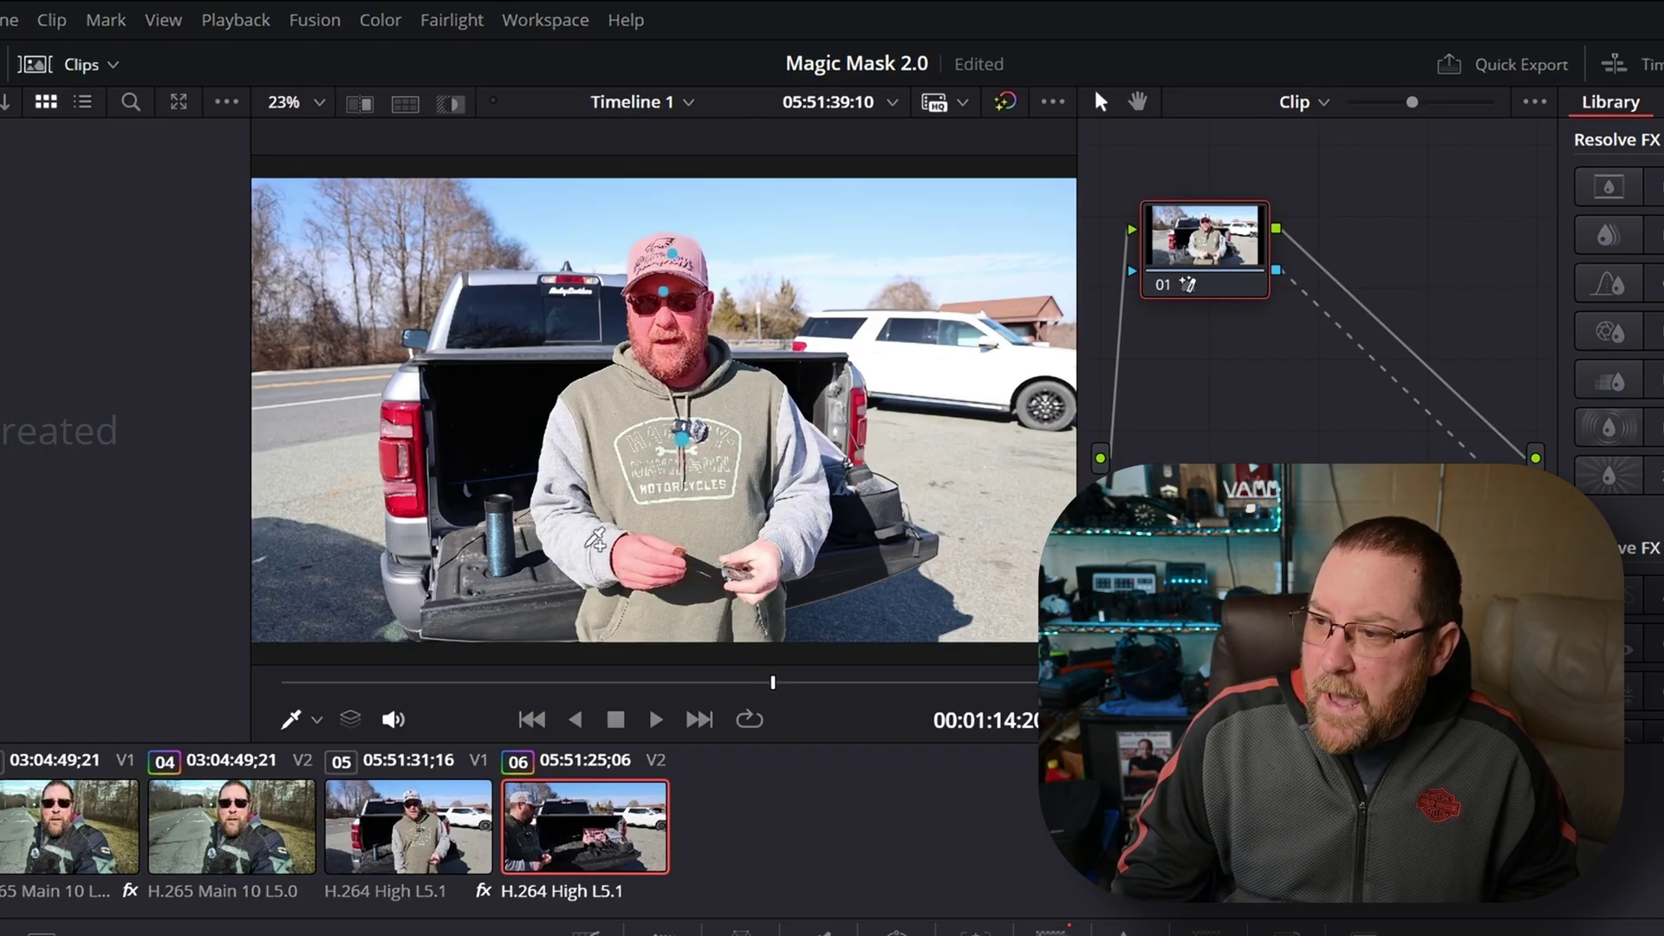
{"action": "left_click", "coordinate": [590, 546]}
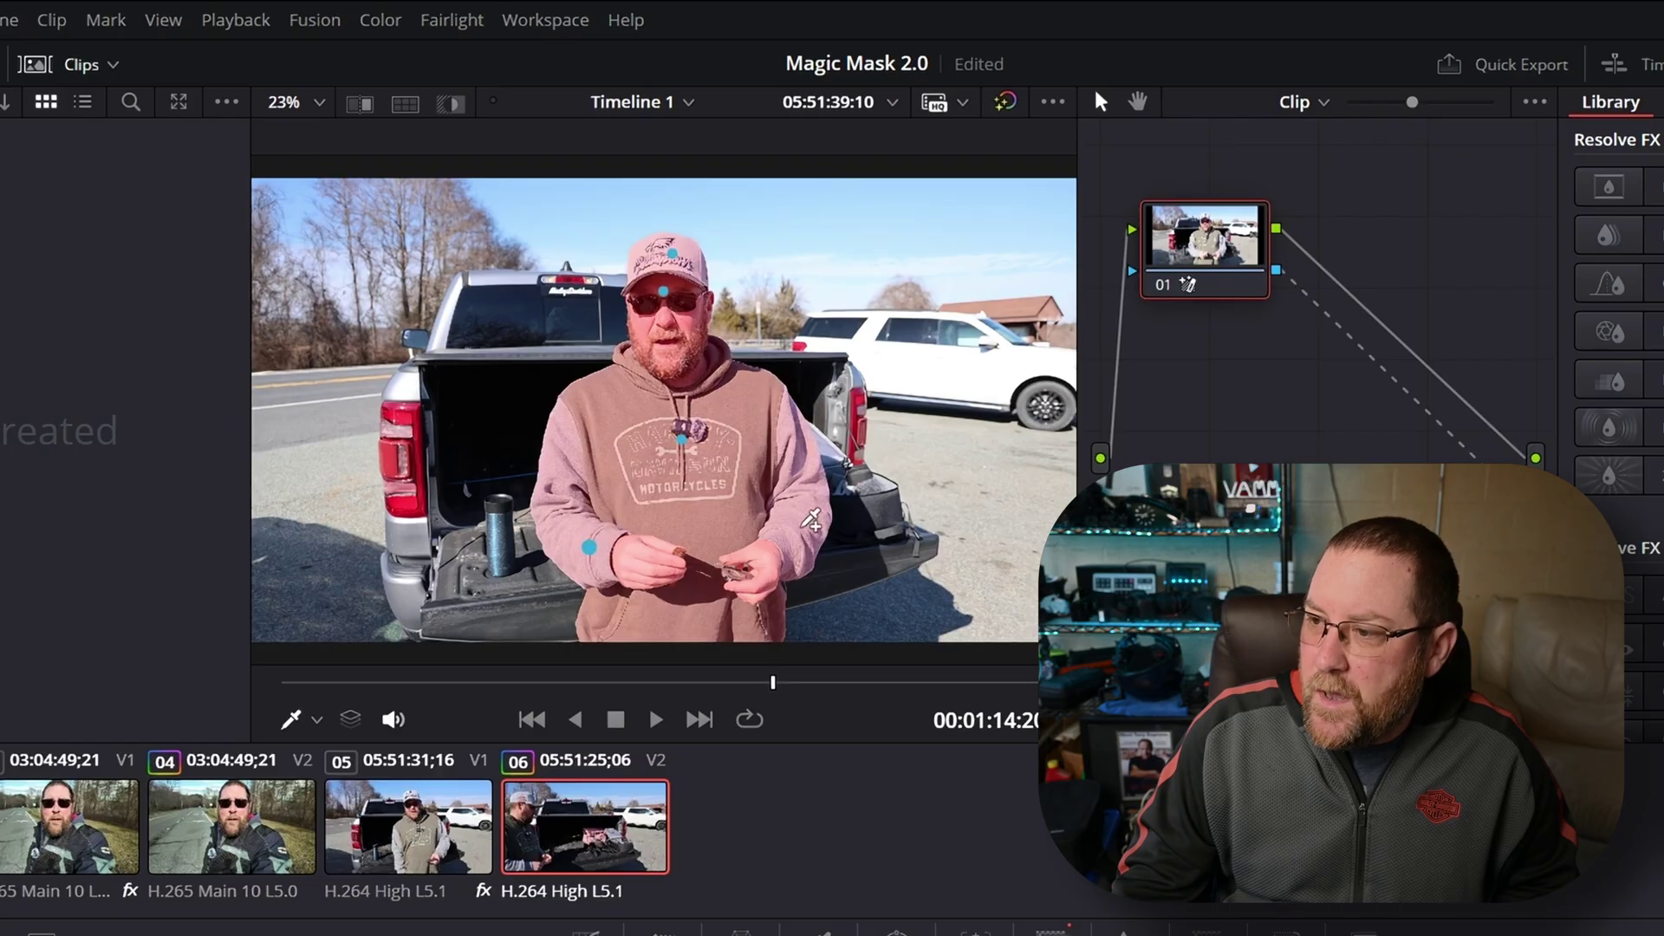
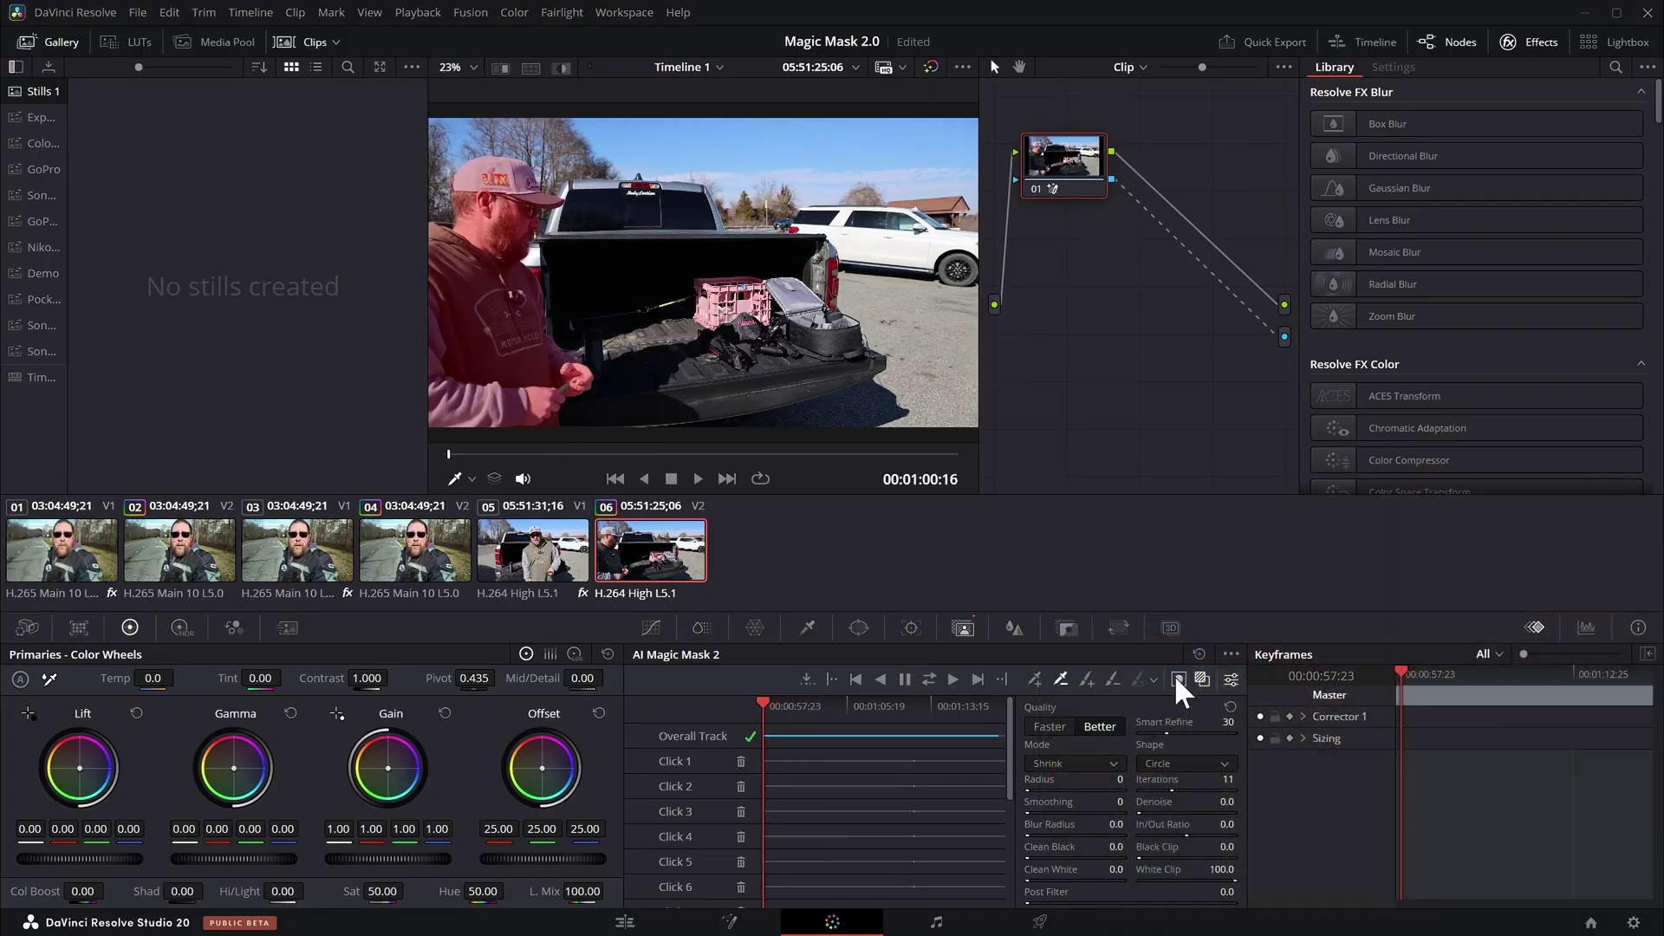
Step: Hide the mask overlay, play back the clip and inspect the hand holding the cigar up close at 00:01:16:11
{"action": "left_click", "coordinate": [1201, 673]}
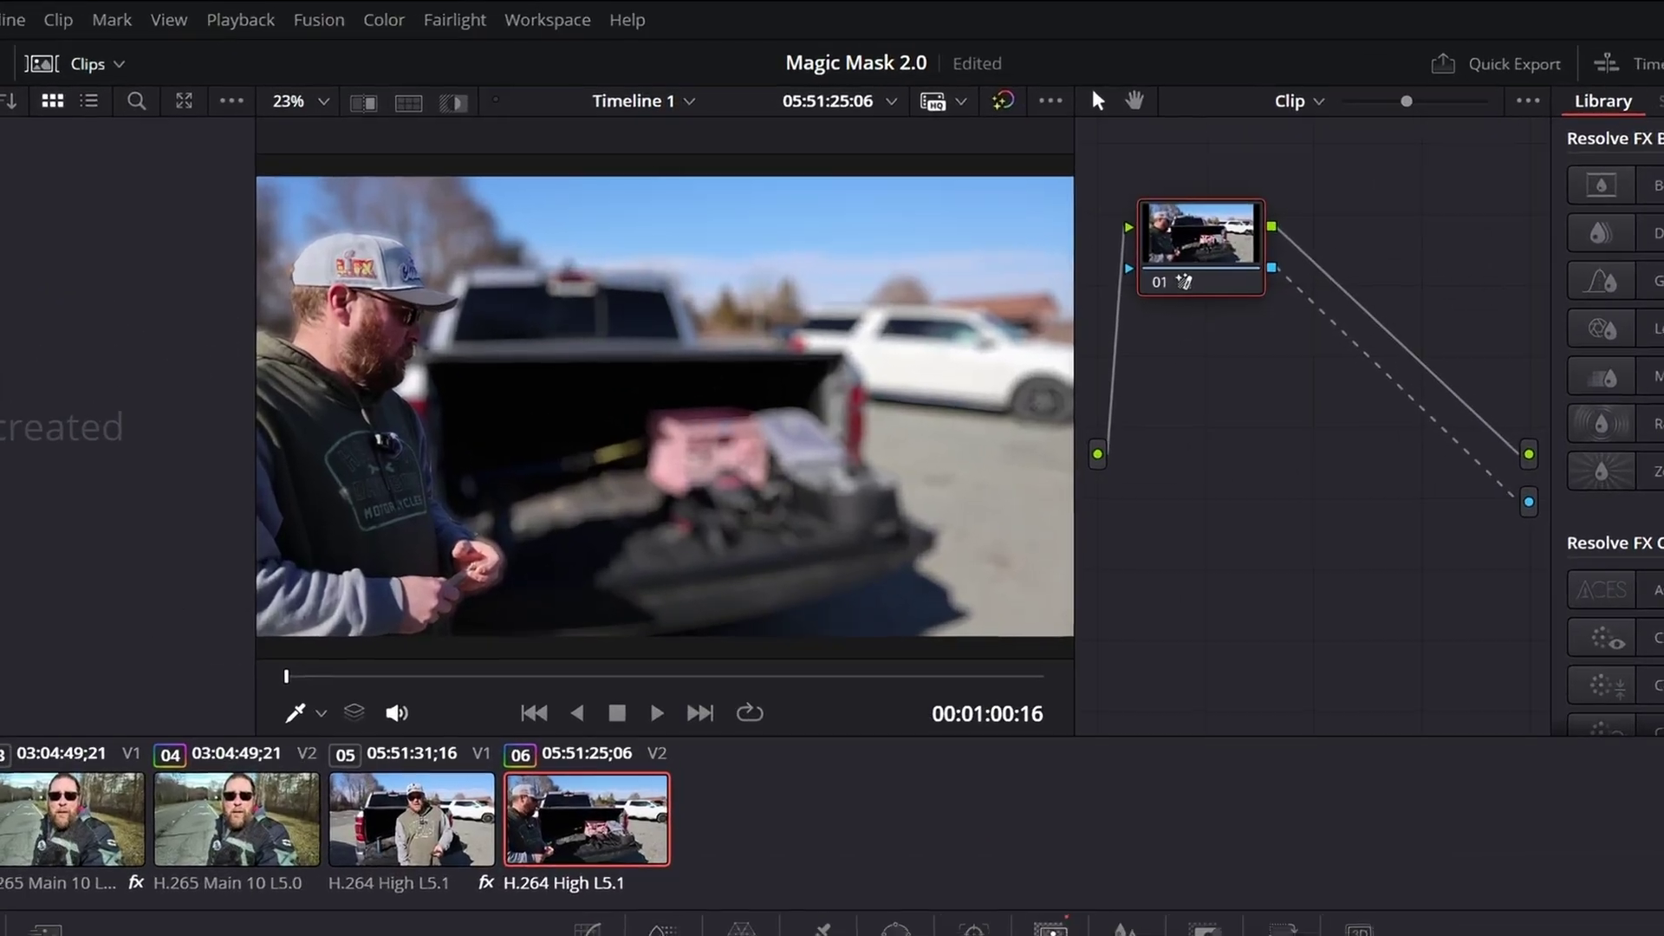
{"action": "key", "text": "space"}
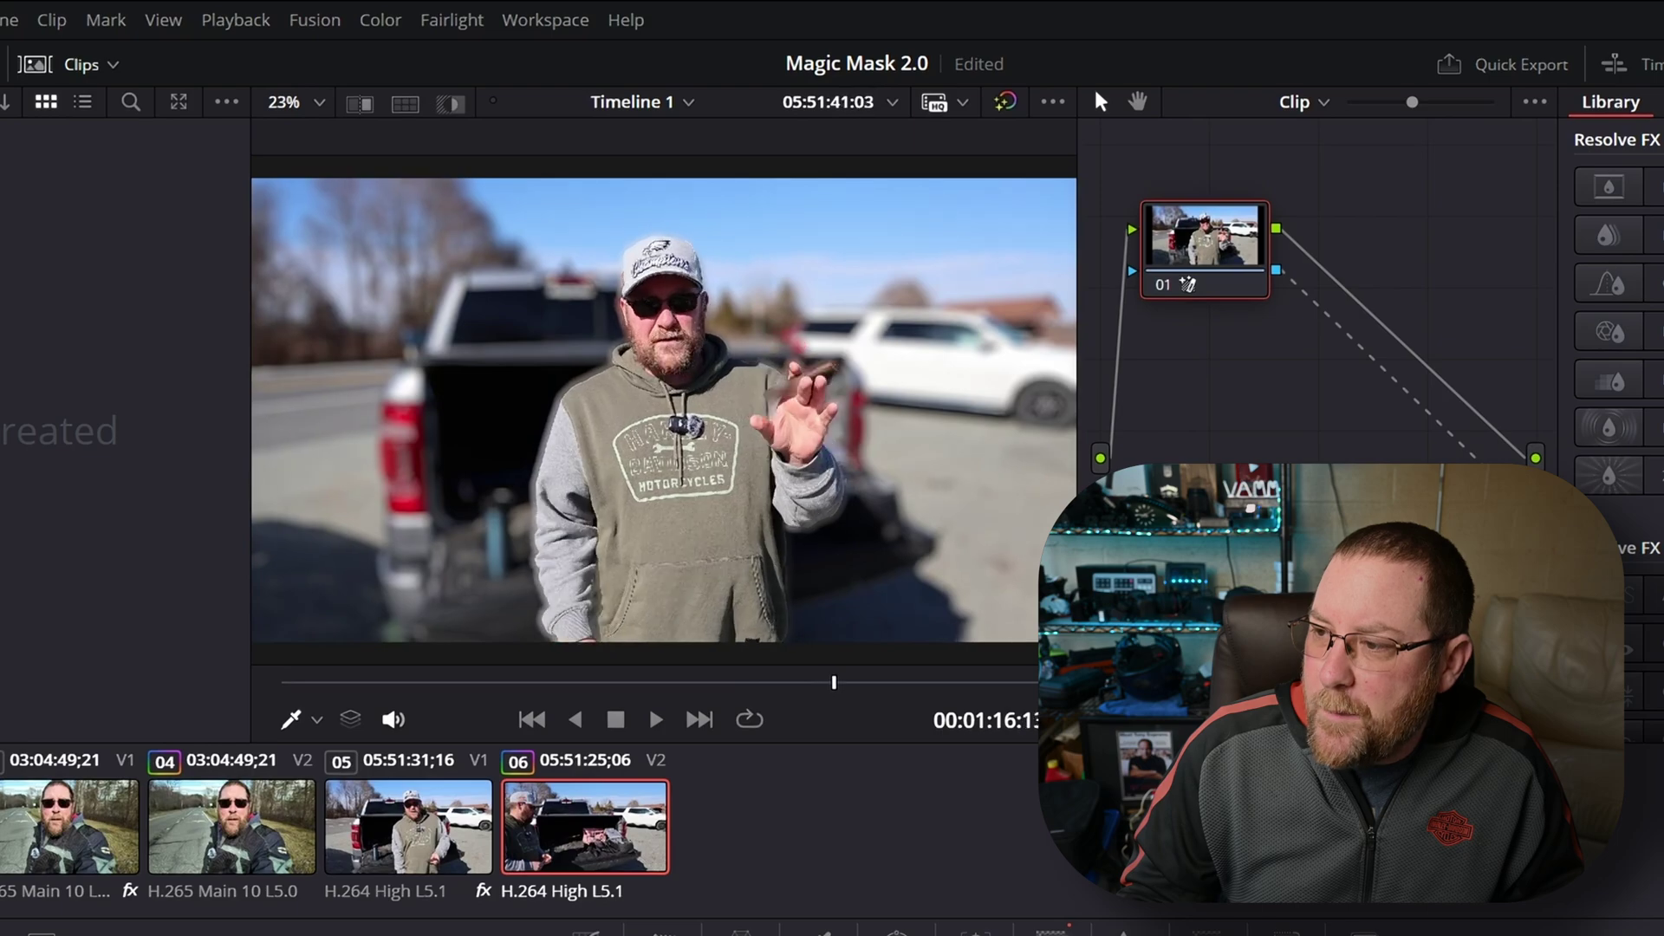
{"action": "key", "text": "Left"}
{"action": "key", "text": "Left"}
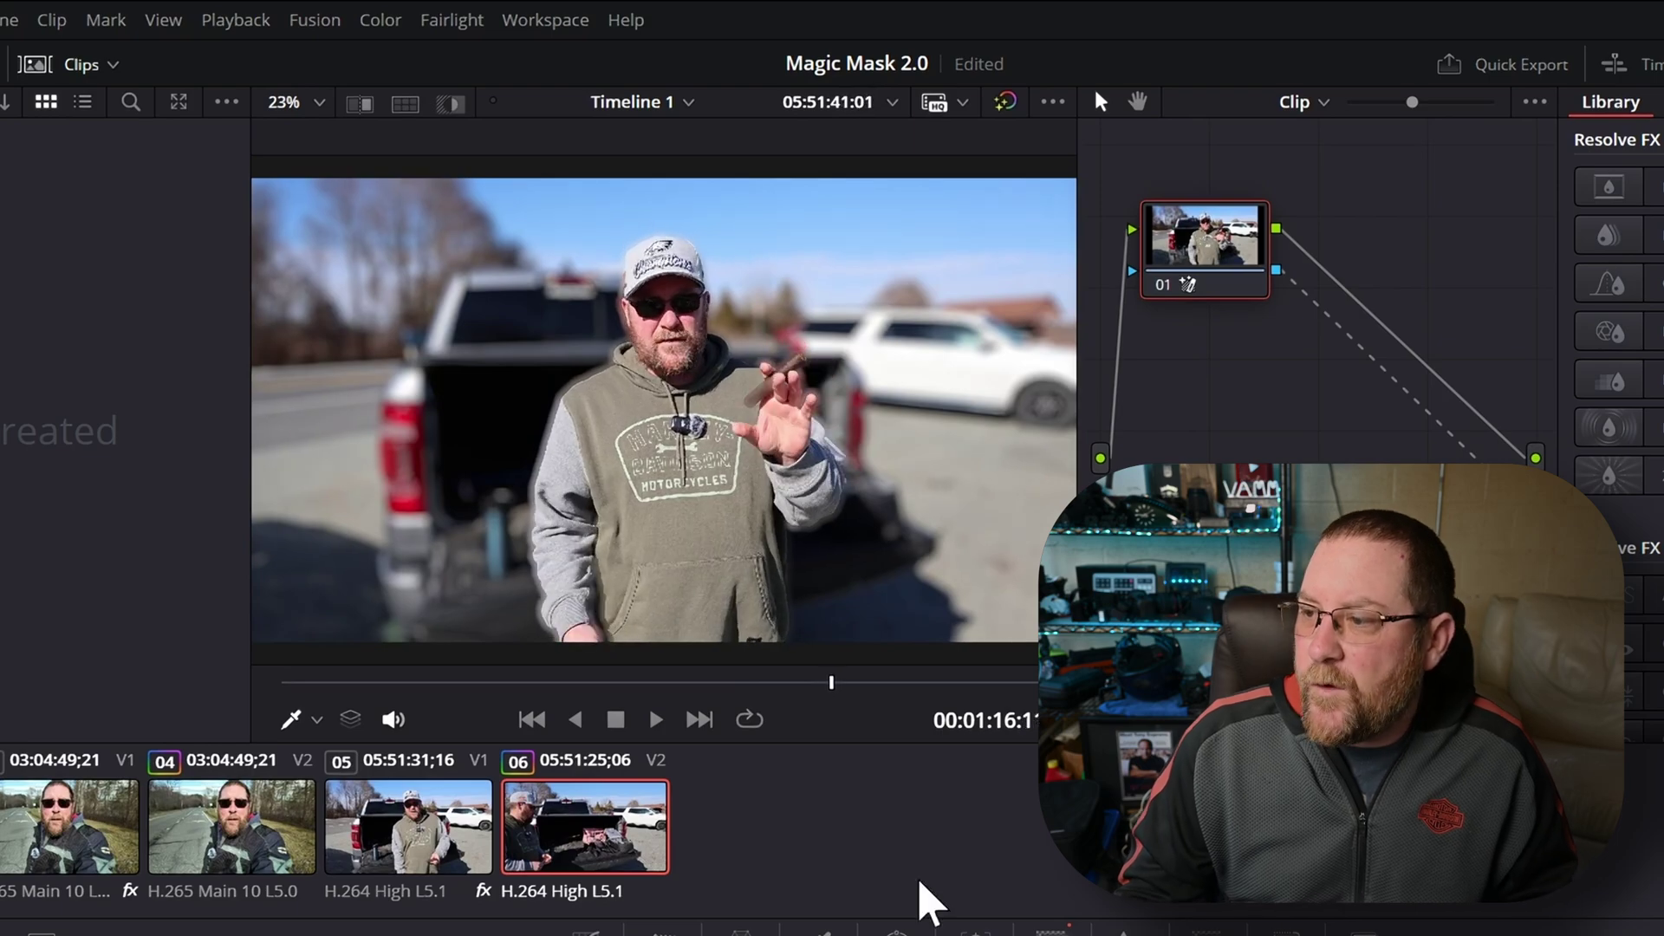
{"action": "scroll", "coordinate": [863, 434], "scroll_direction": "up", "scroll_amount": 3}
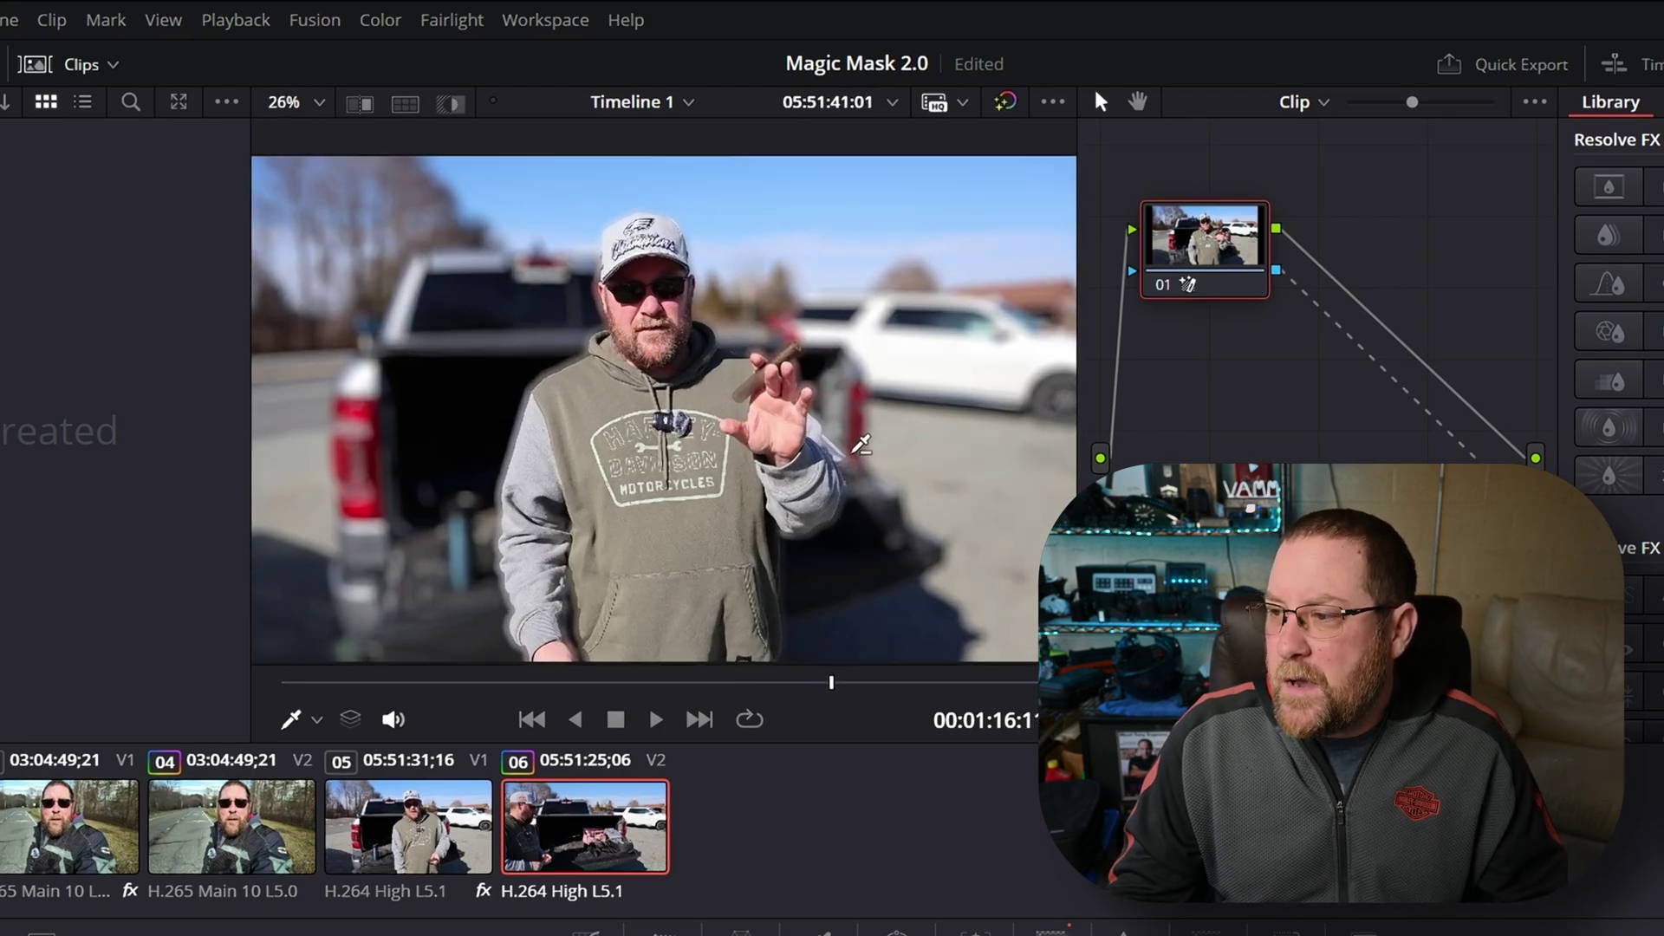
{"action": "scroll", "coordinate": [857, 437], "scroll_direction": "up", "scroll_amount": 8}
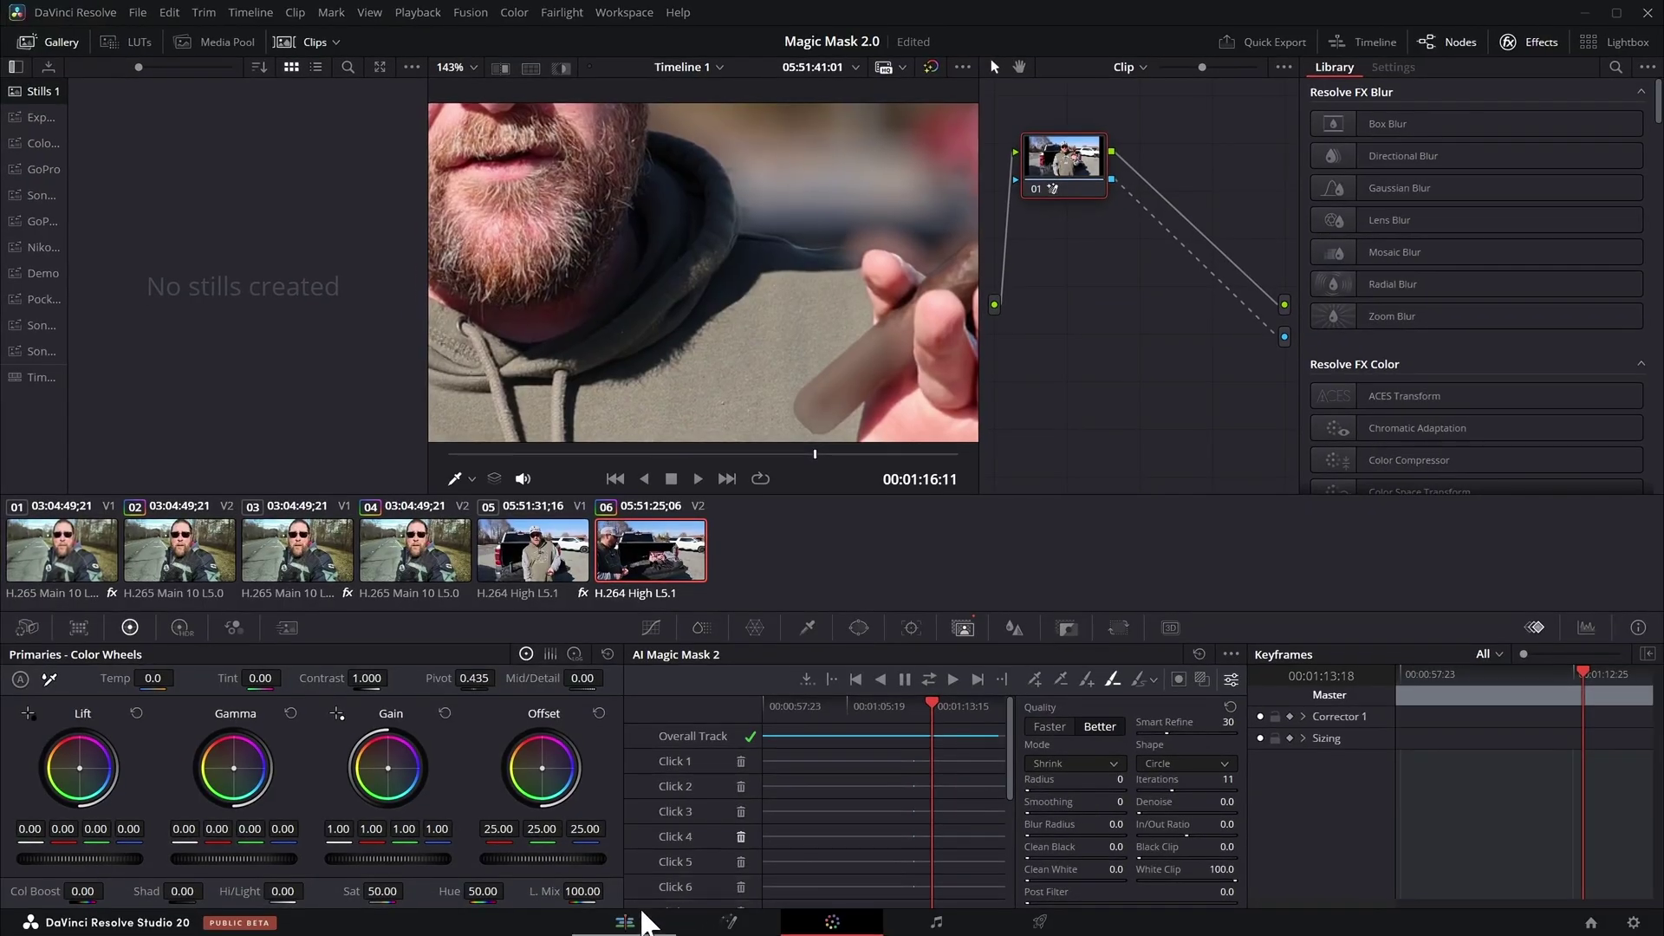
Step: On the Edit page, move the blurred Video 1 clip aside and place a Solid Color generator under the masked clip, matching its length
{"action": "left_click", "coordinate": [626, 924]}
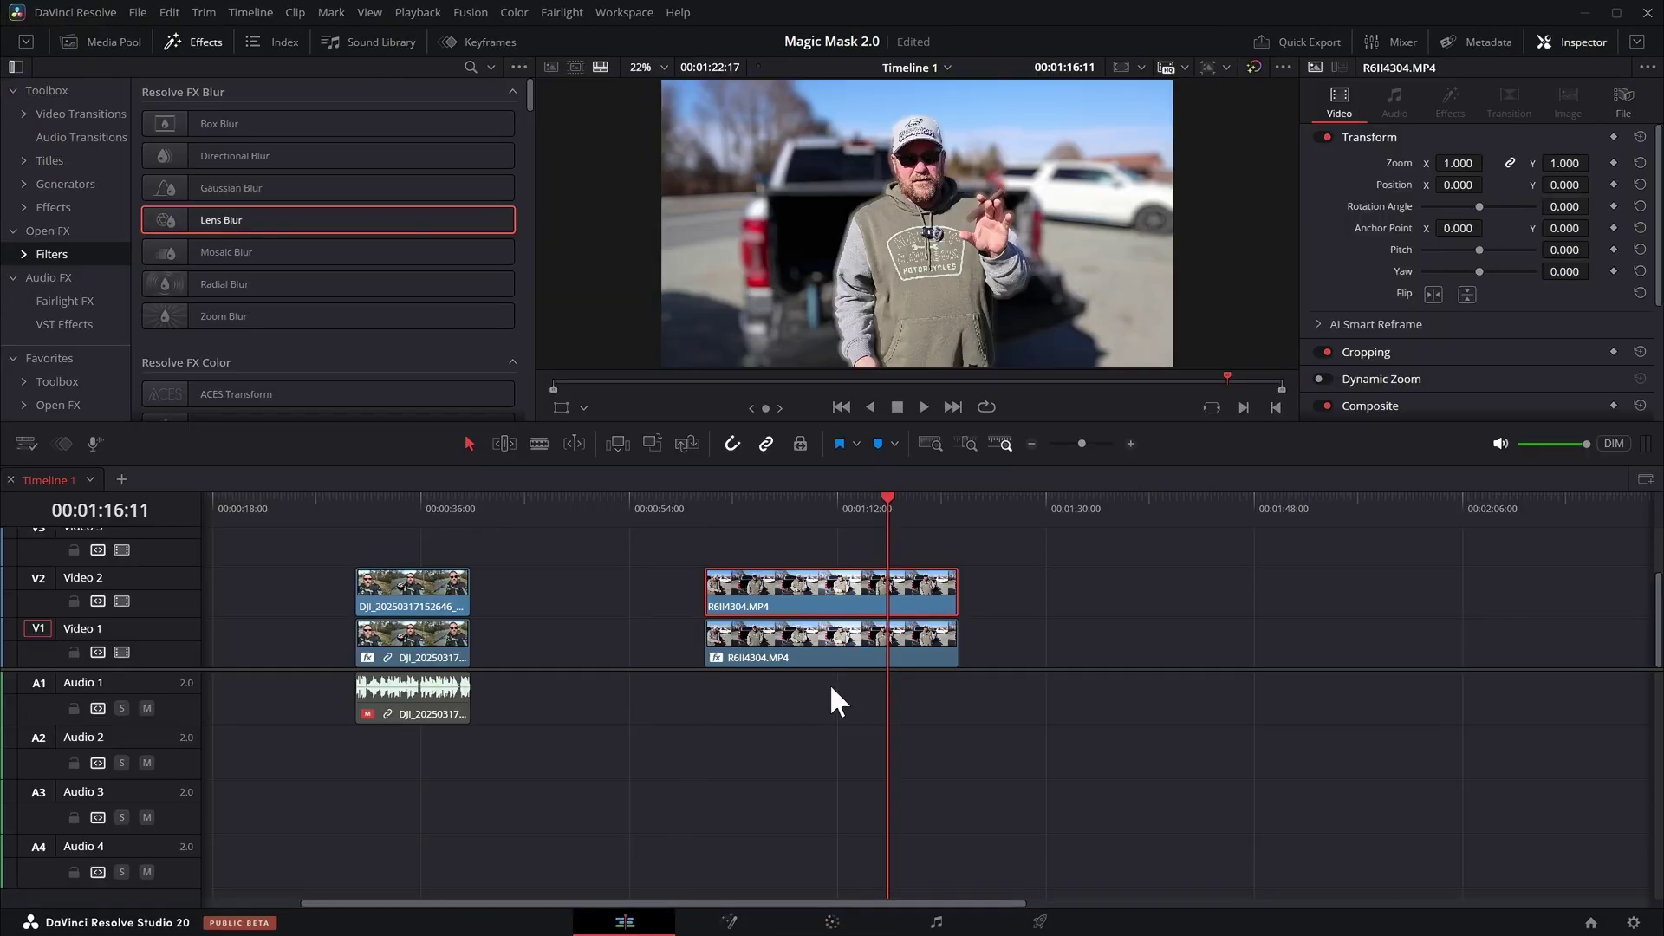
{"action": "left_click_drag", "start_coordinate": [766, 643], "coordinate": [1121, 657]}
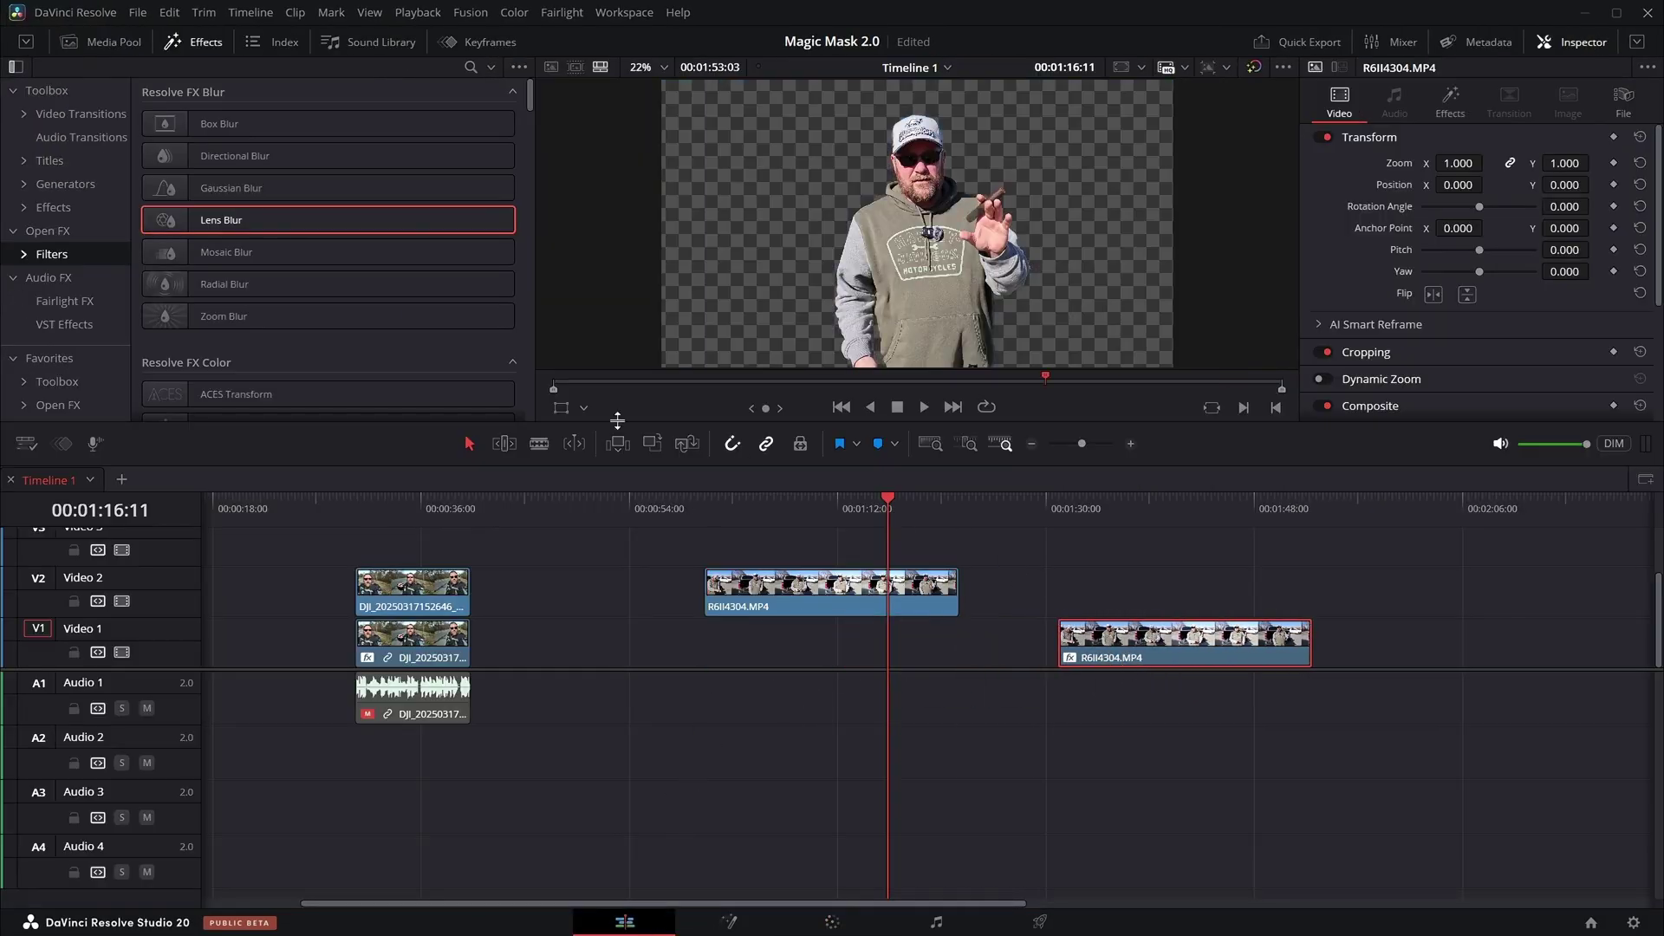
{"action": "left_click", "coordinate": [69, 184]}
{"action": "scroll", "coordinate": [260, 199], "scroll_direction": "down", "scroll_amount": 2}
{"action": "left_click_drag", "start_coordinate": [234, 266], "coordinate": [958, 643]}
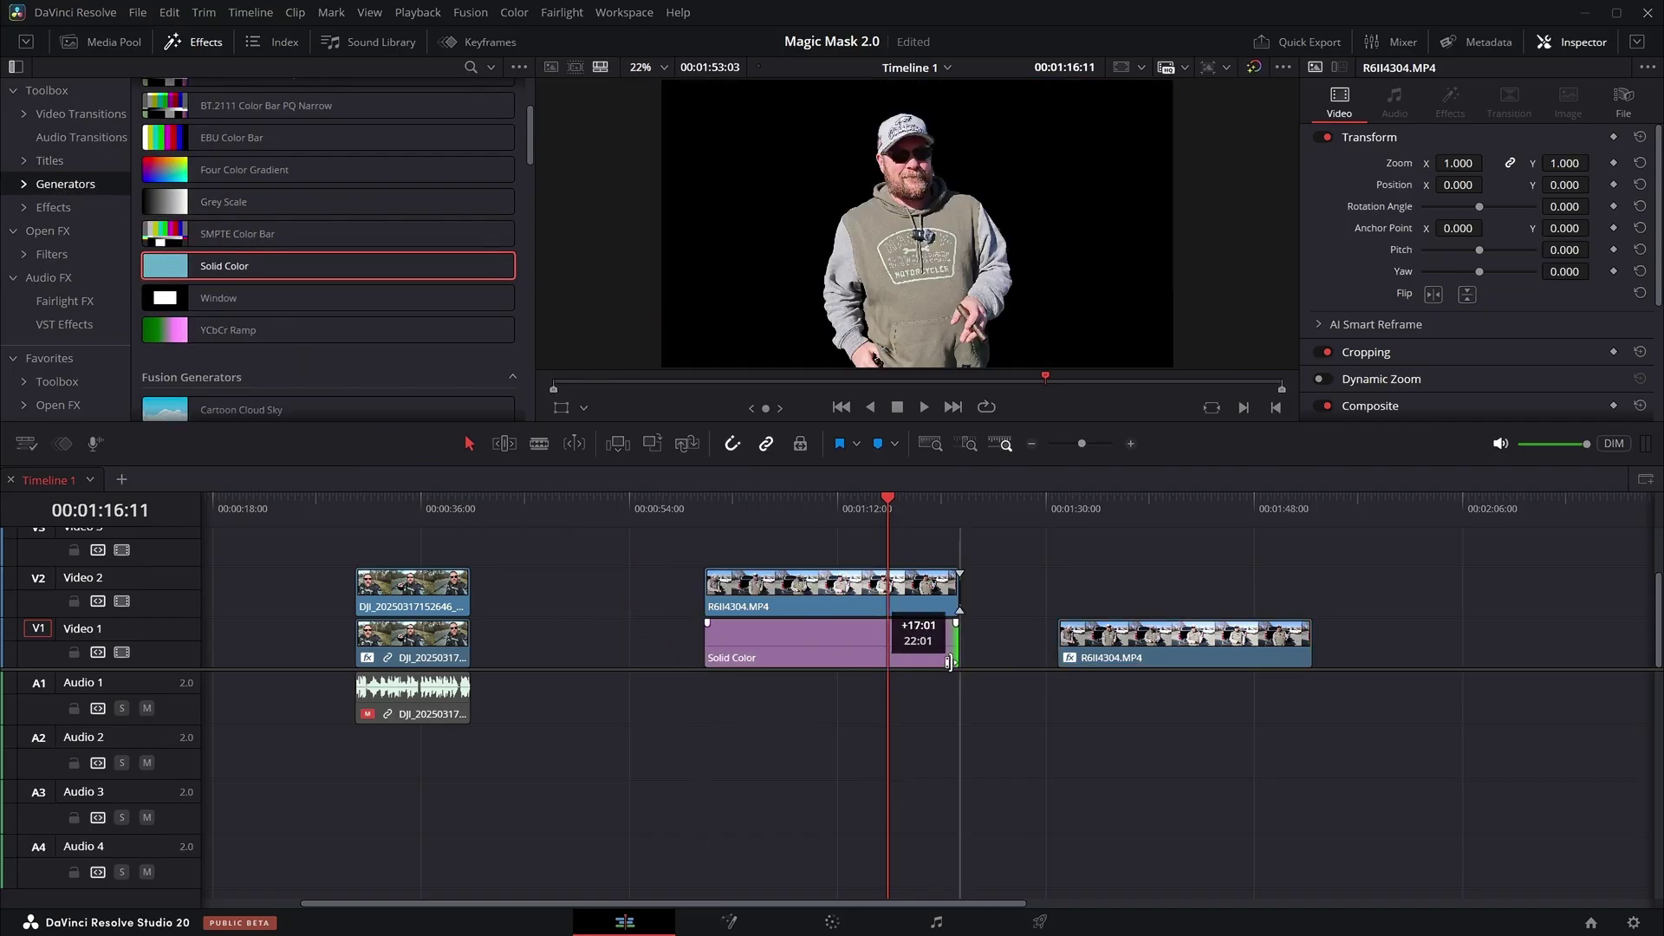
Step: Set the Solid Color generator's color to bright cyan
{"action": "left_click", "coordinate": [820, 644]}
{"action": "left_click", "coordinate": [1402, 146]}
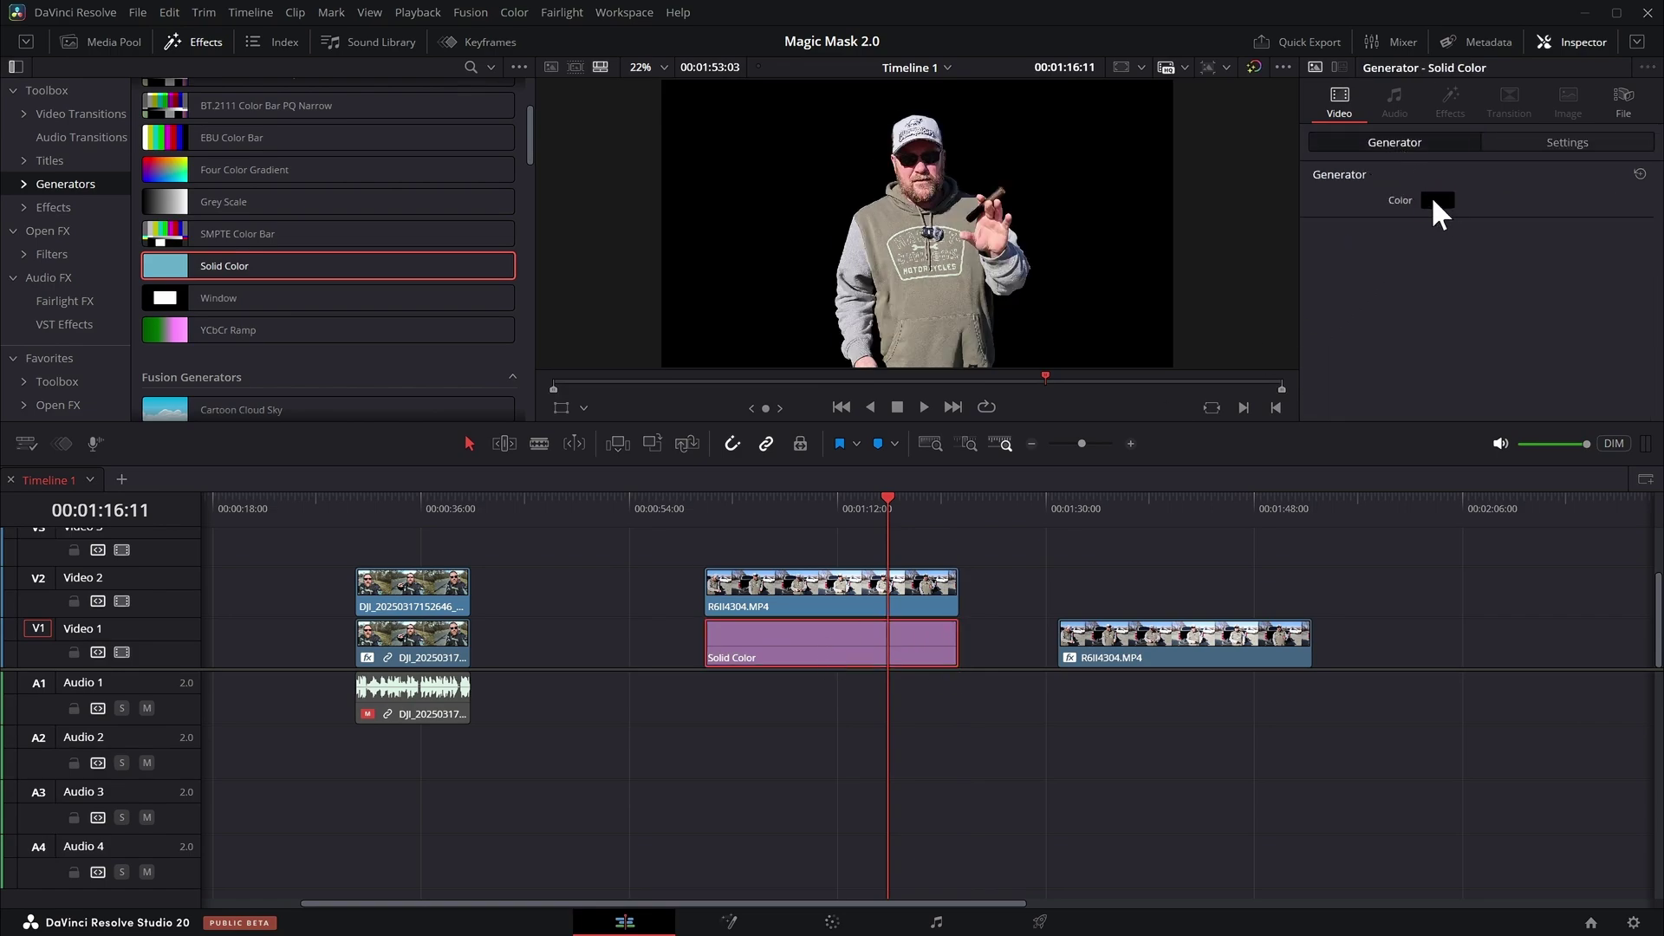
{"action": "left_click", "coordinate": [1432, 198]}
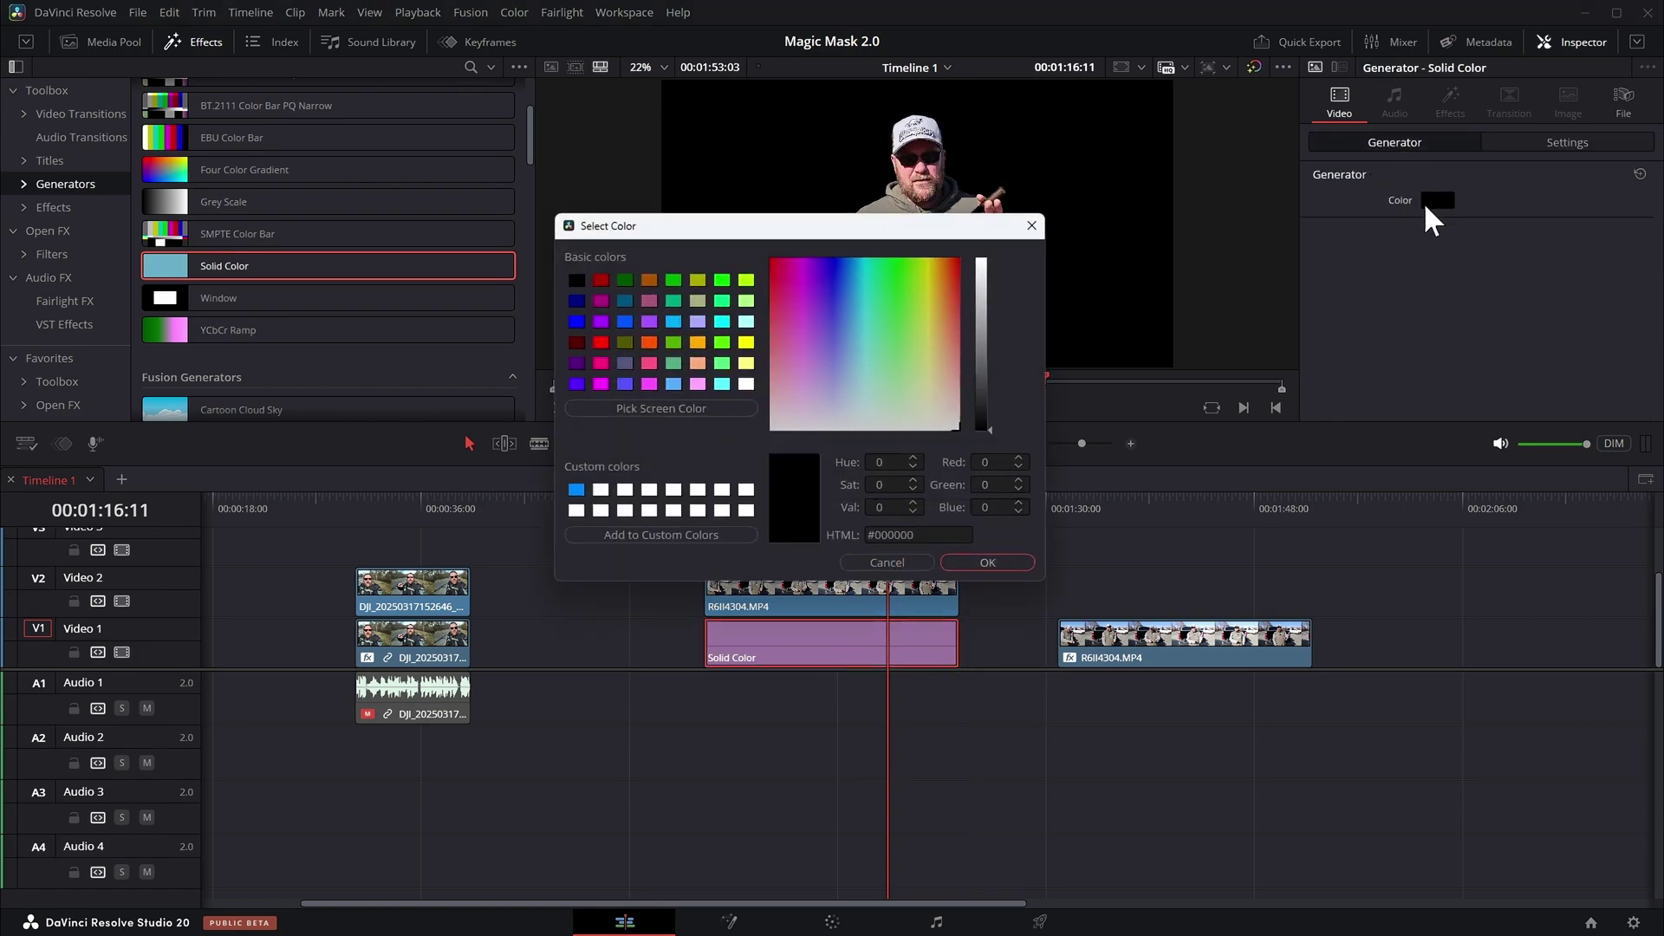
{"action": "left_click", "coordinate": [722, 323]}
{"action": "left_click", "coordinate": [989, 563]}
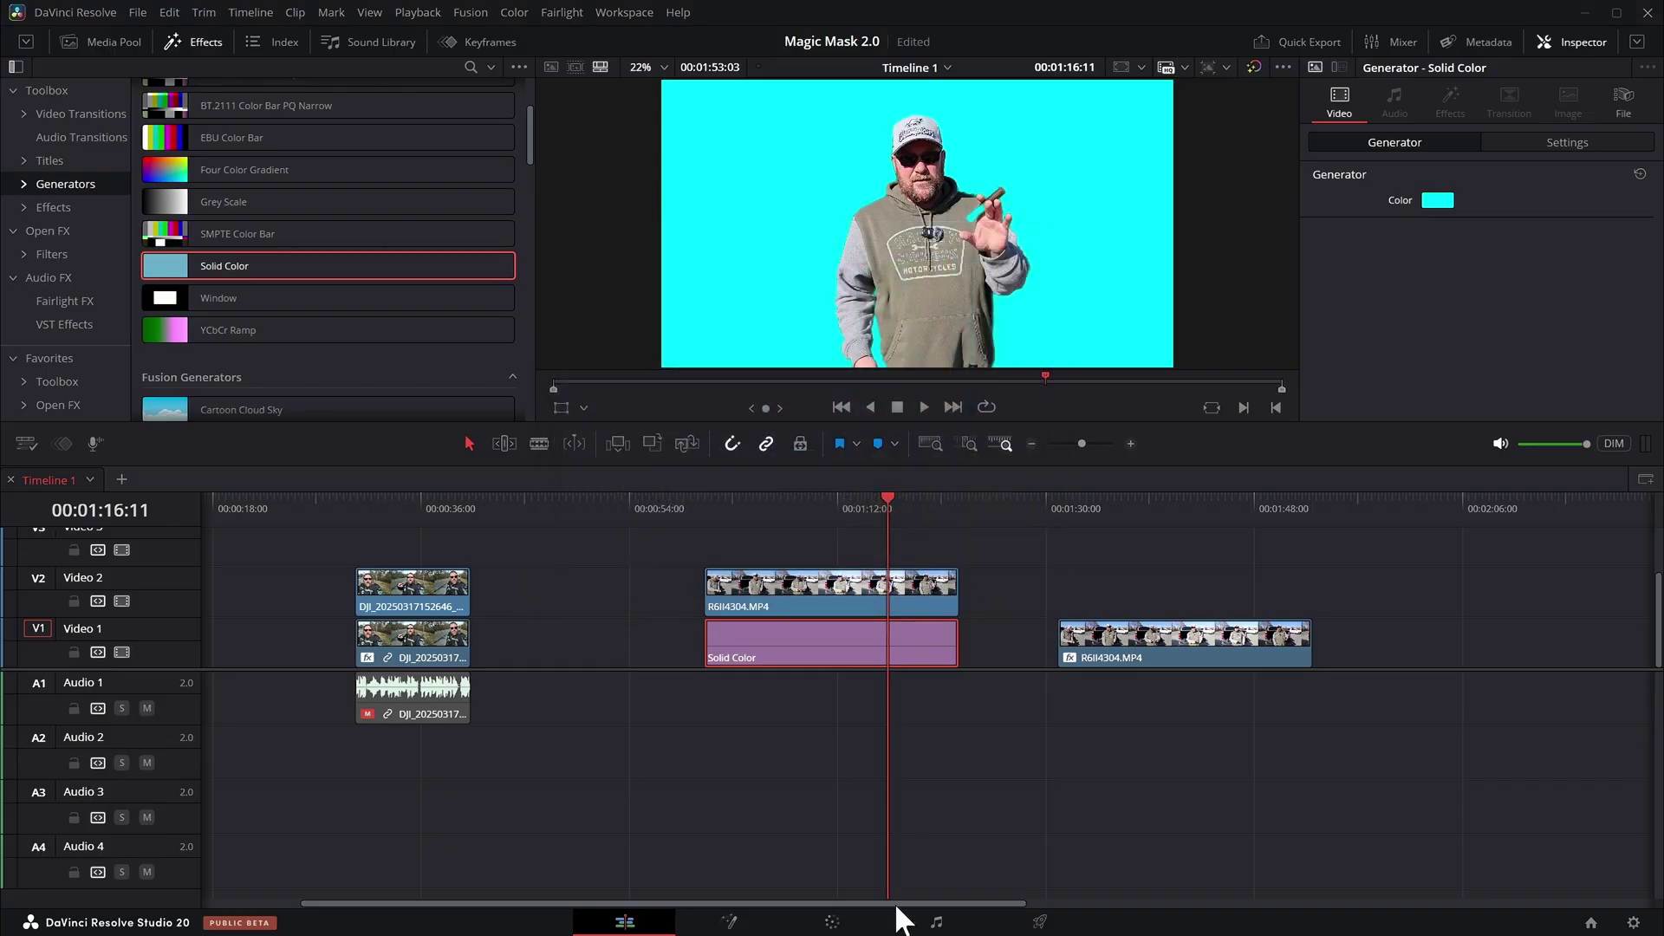
Step: Refine the Magic Mask at 00:01:14:20 with added points on the items in the man's hands, and track it in both directions
{"action": "left_click", "coordinate": [833, 924]}
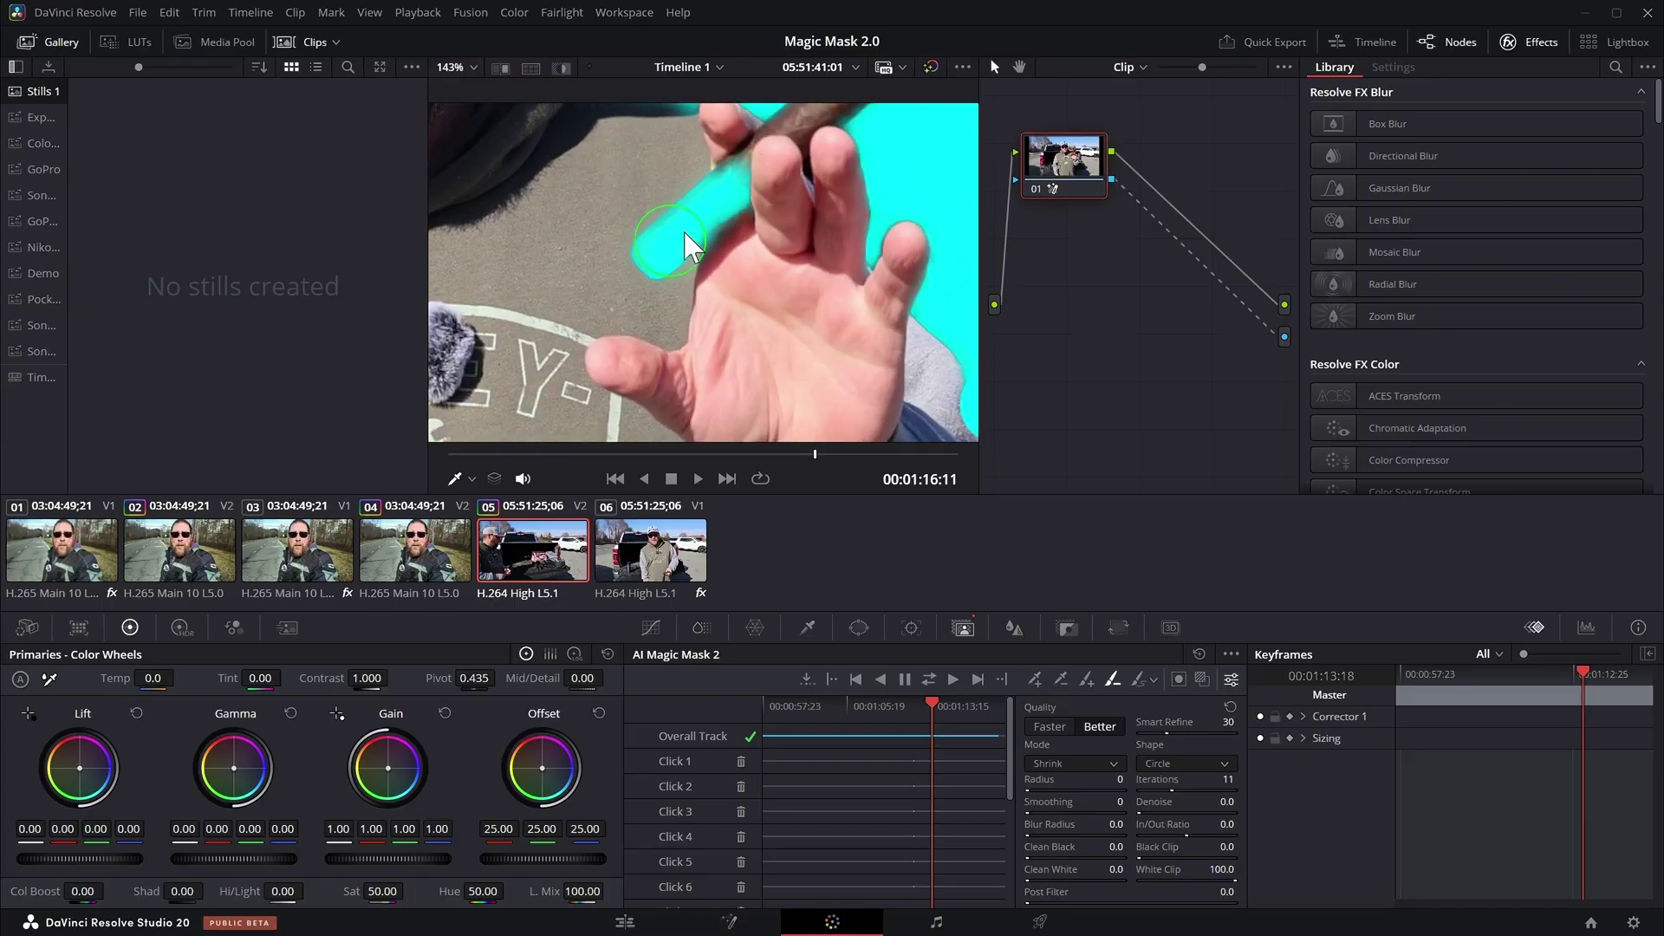
{"action": "left_click_drag", "start_coordinate": [917, 714], "coordinate": [913, 714]}
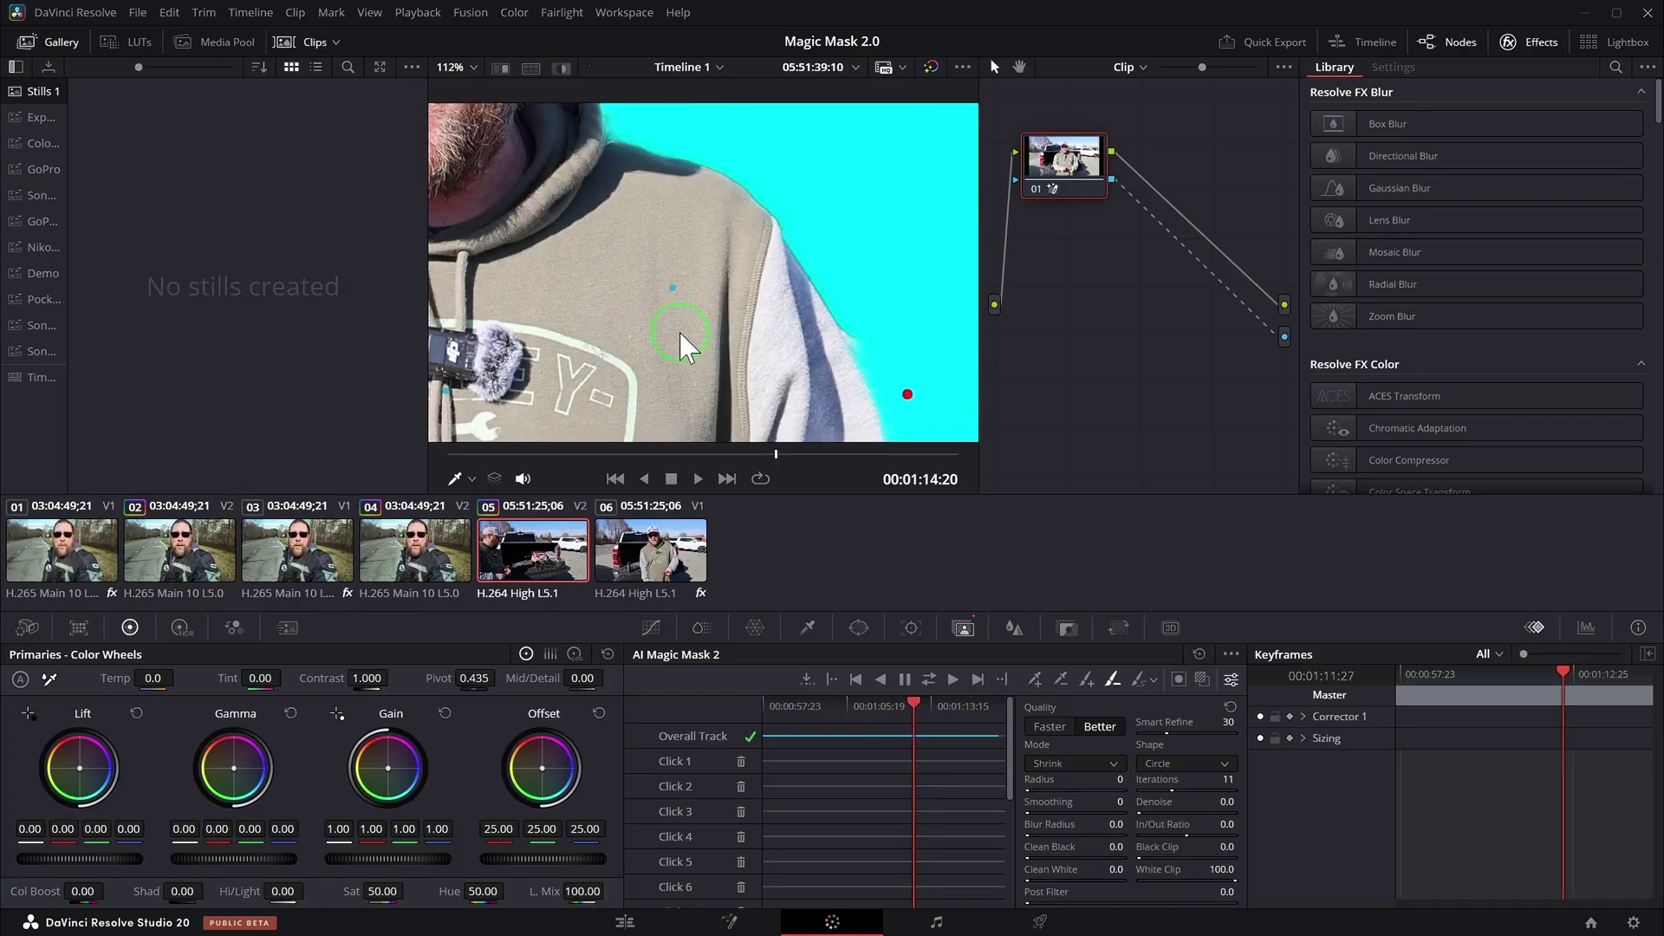
{"action": "scroll", "coordinate": [681, 360], "scroll_direction": "down", "scroll_amount": 3}
{"action": "left_click", "coordinate": [1036, 678]}
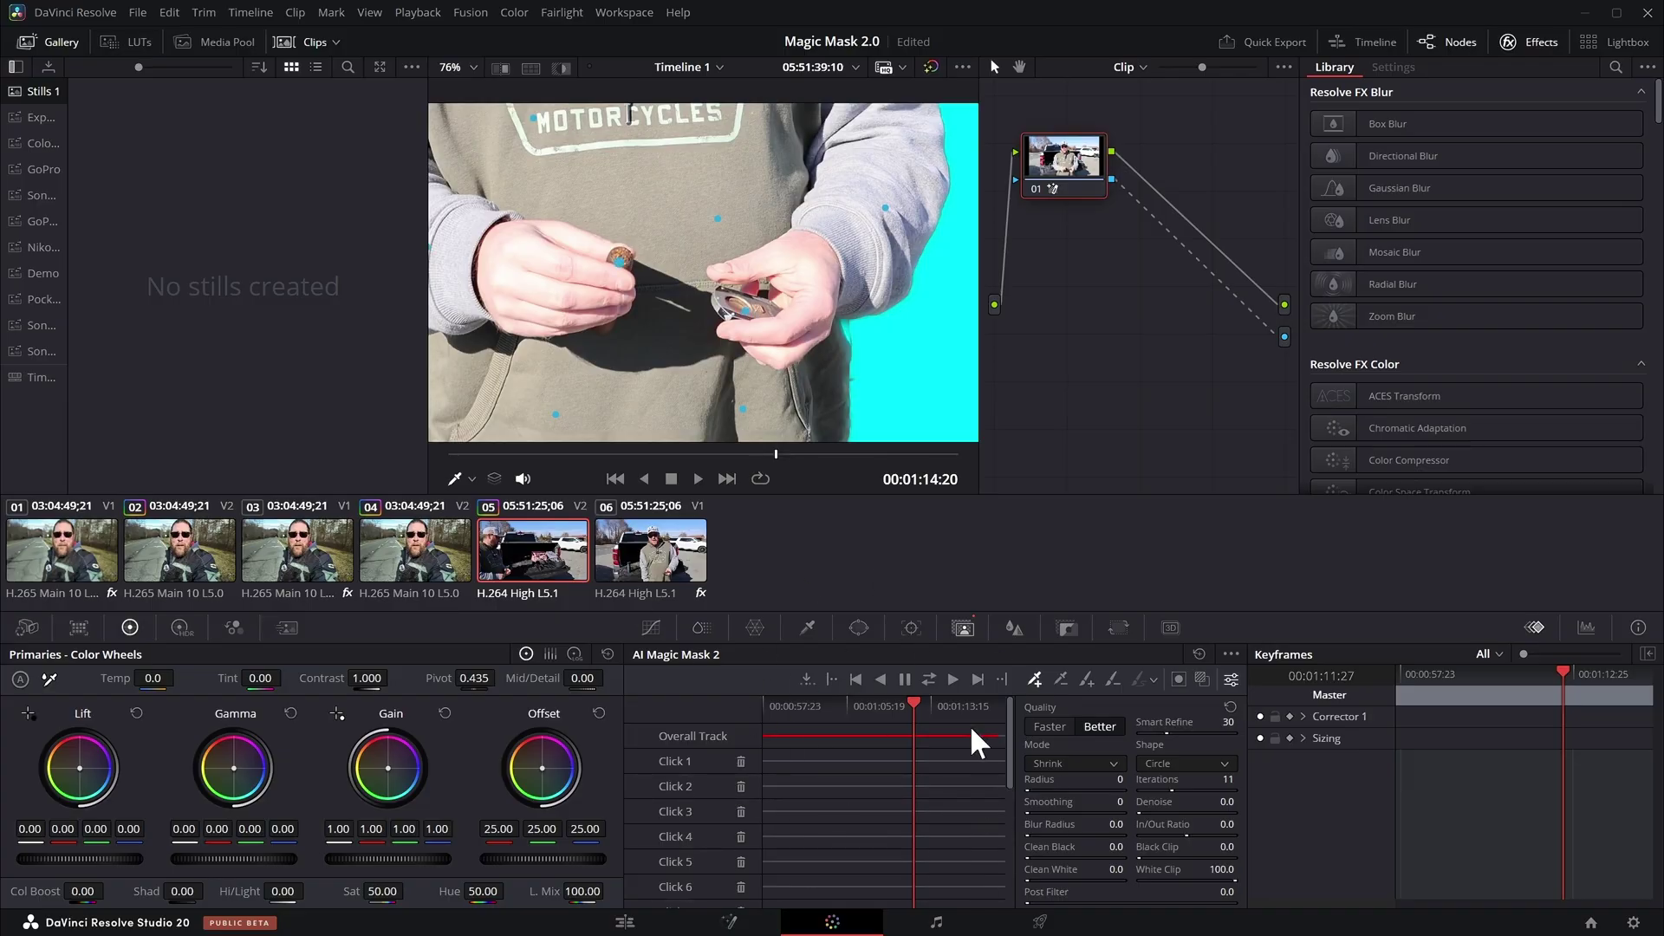
{"action": "left_click", "coordinate": [930, 678]}
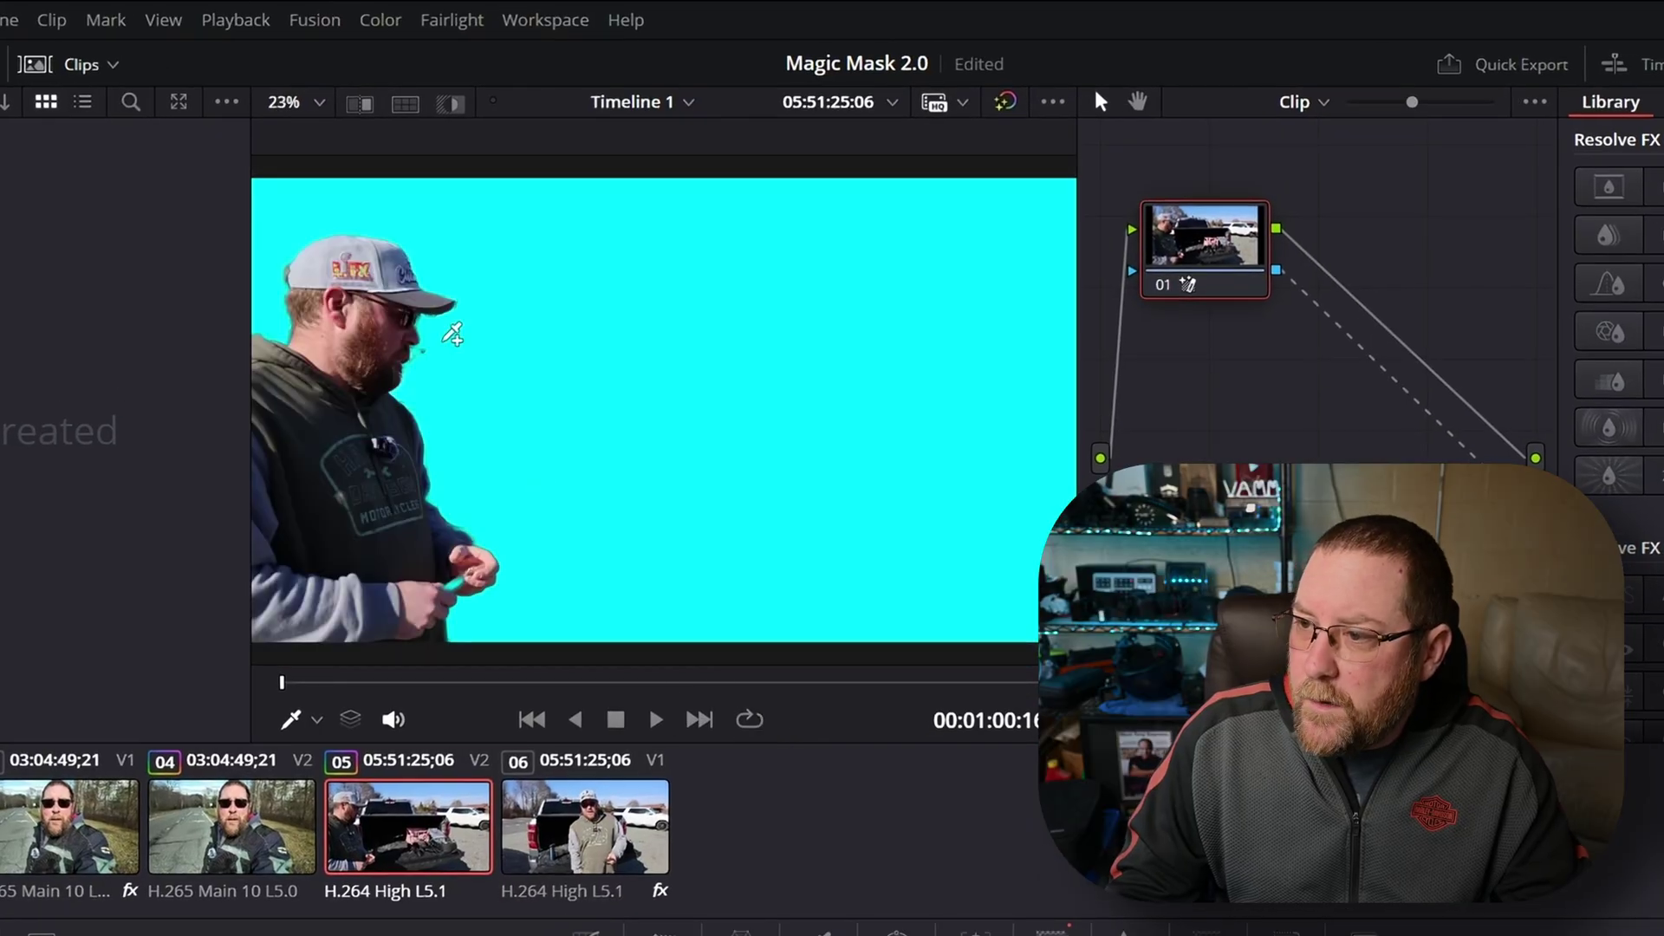
Step: Inspect the mask edge around the man's face at the clip's start and scrub forward to check his hands
{"action": "scroll", "coordinate": [459, 358], "scroll_direction": "up", "scroll_amount": 6}
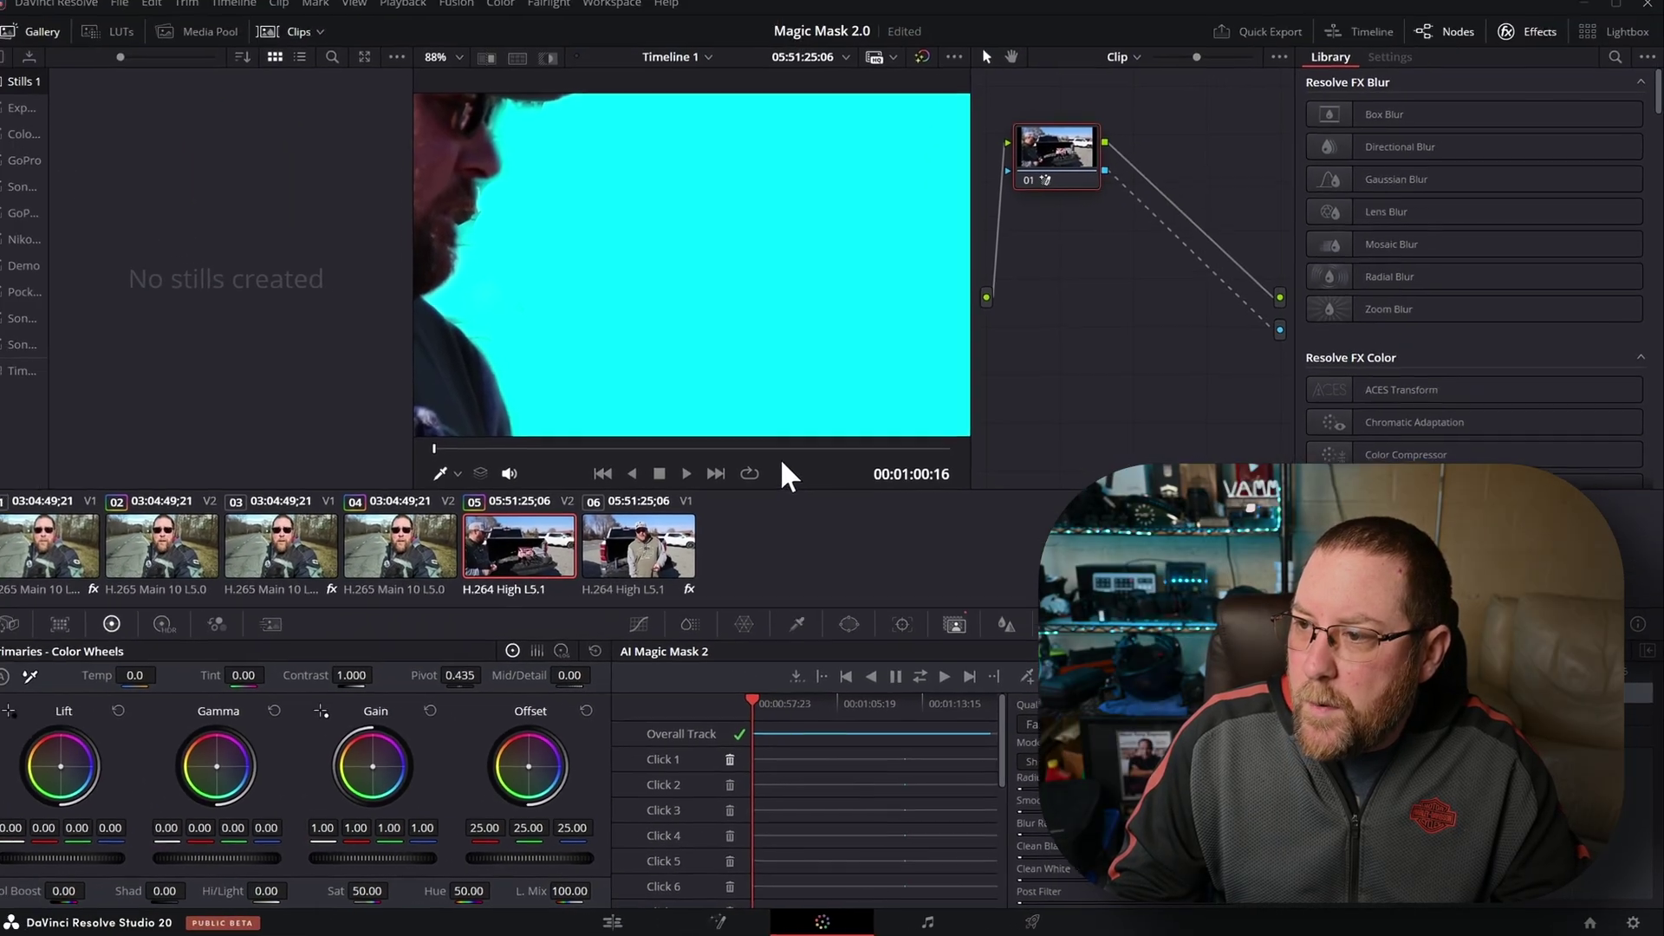
{"action": "key", "text": "shift+z"}
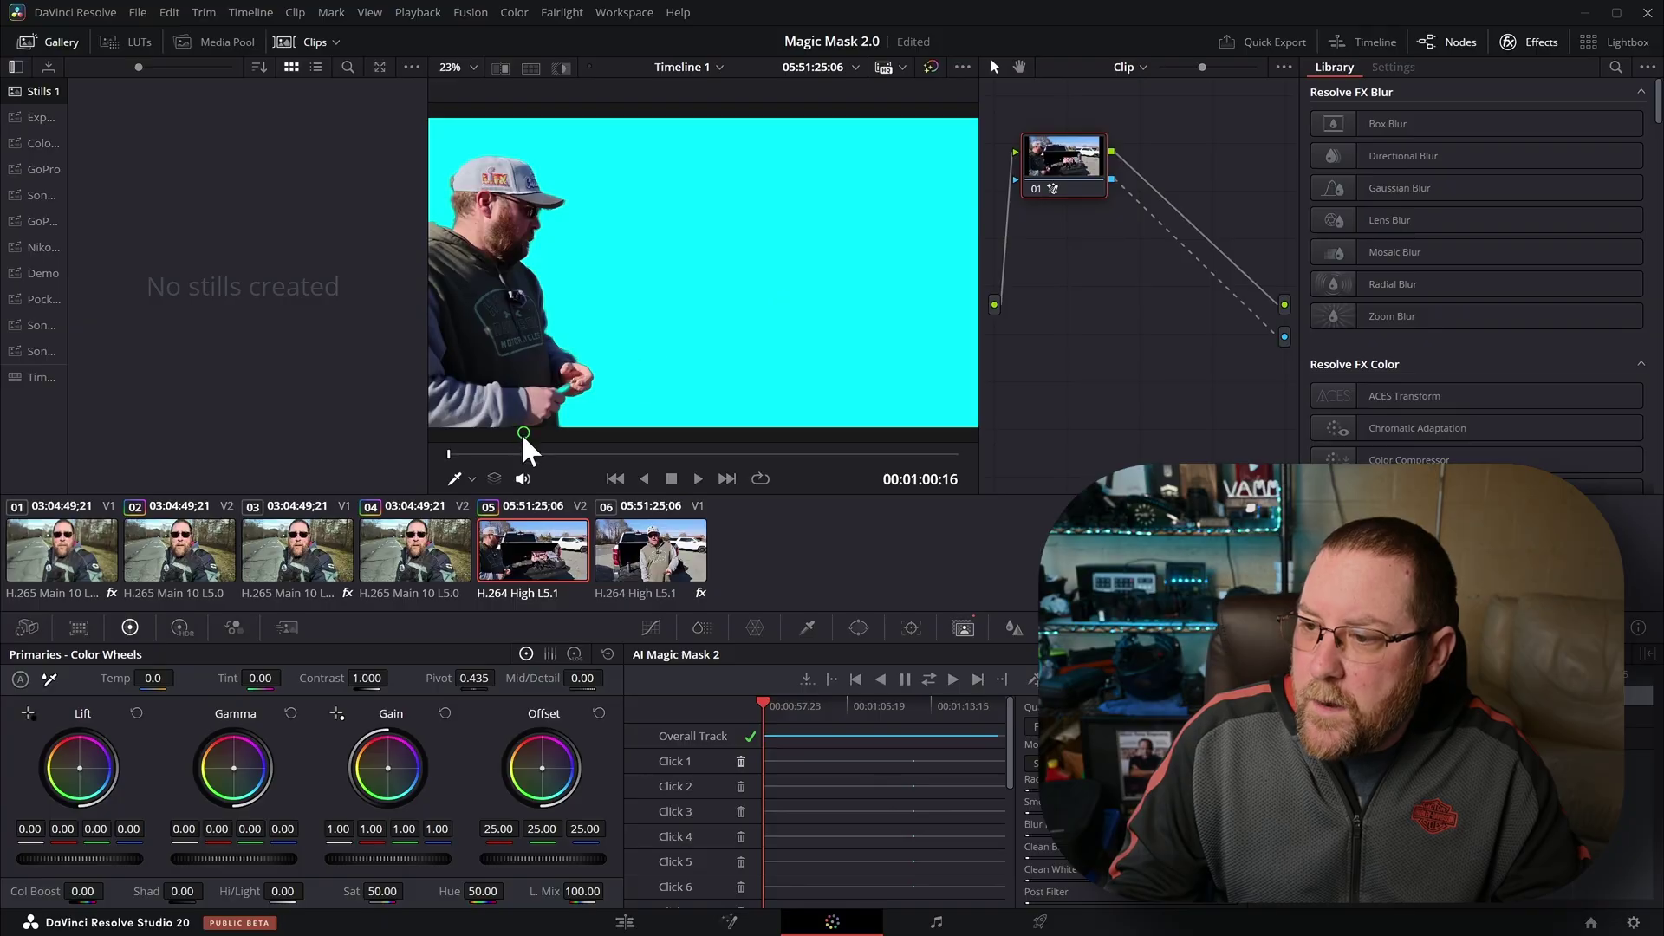
{"action": "left_click_drag", "start_coordinate": [768, 713], "coordinate": [793, 725]}
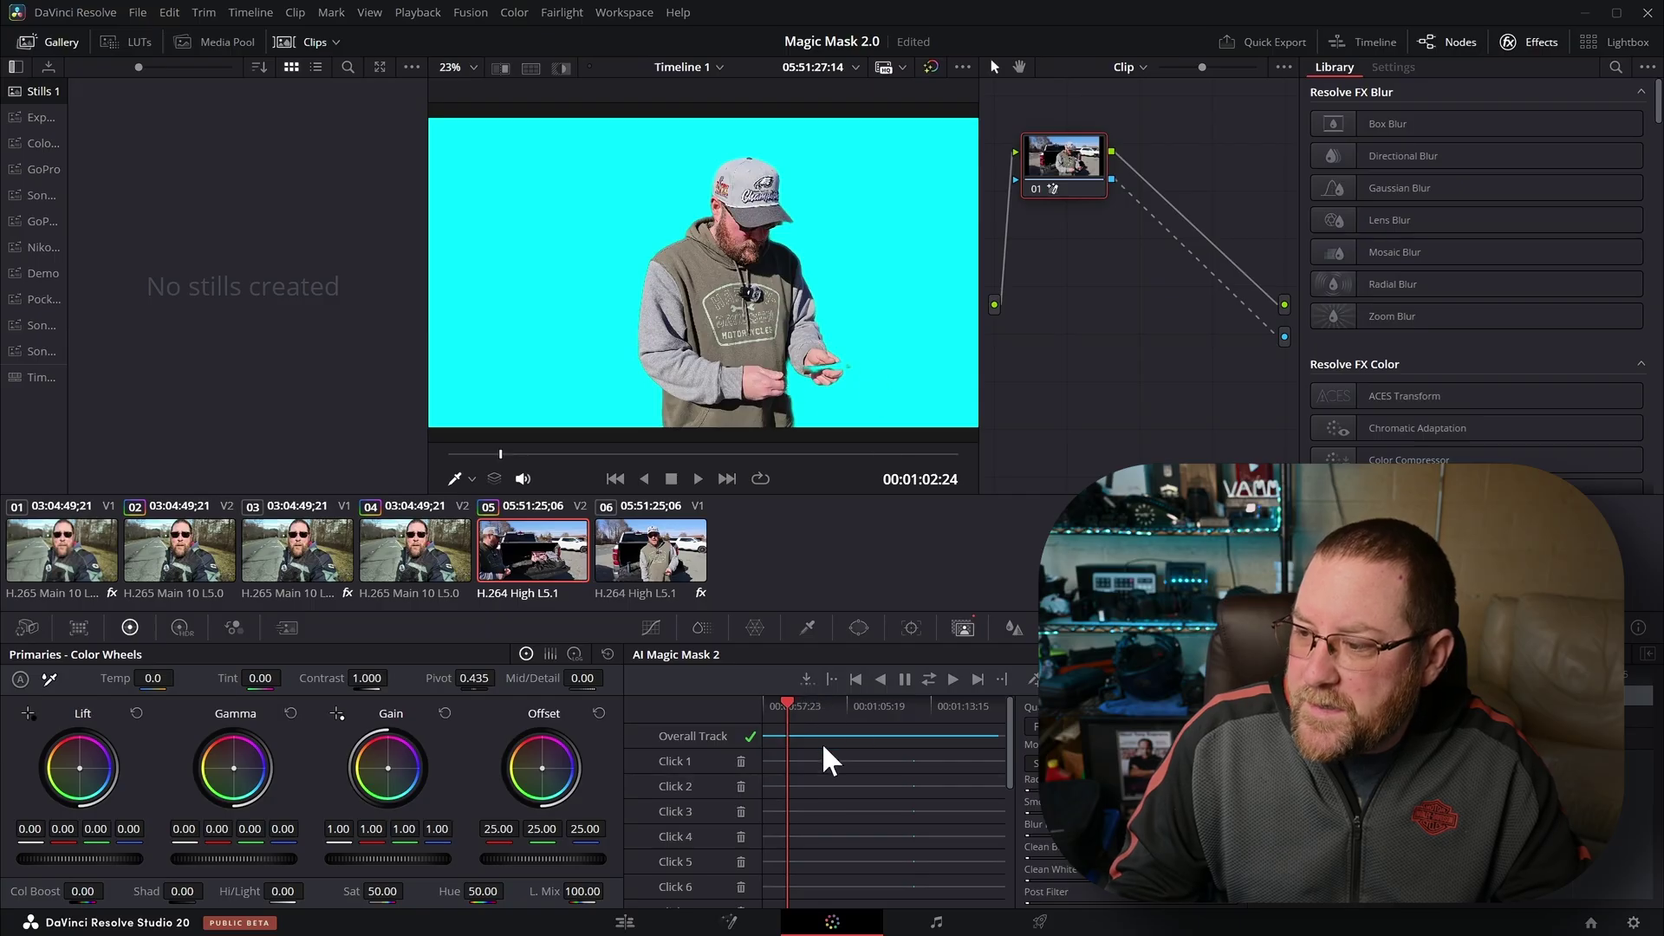
Step: Add a mask point on the cigar at 00:01:07:28 and track the mask backward
{"action": "left_click_drag", "start_coordinate": [830, 727], "coordinate": [842, 783]}
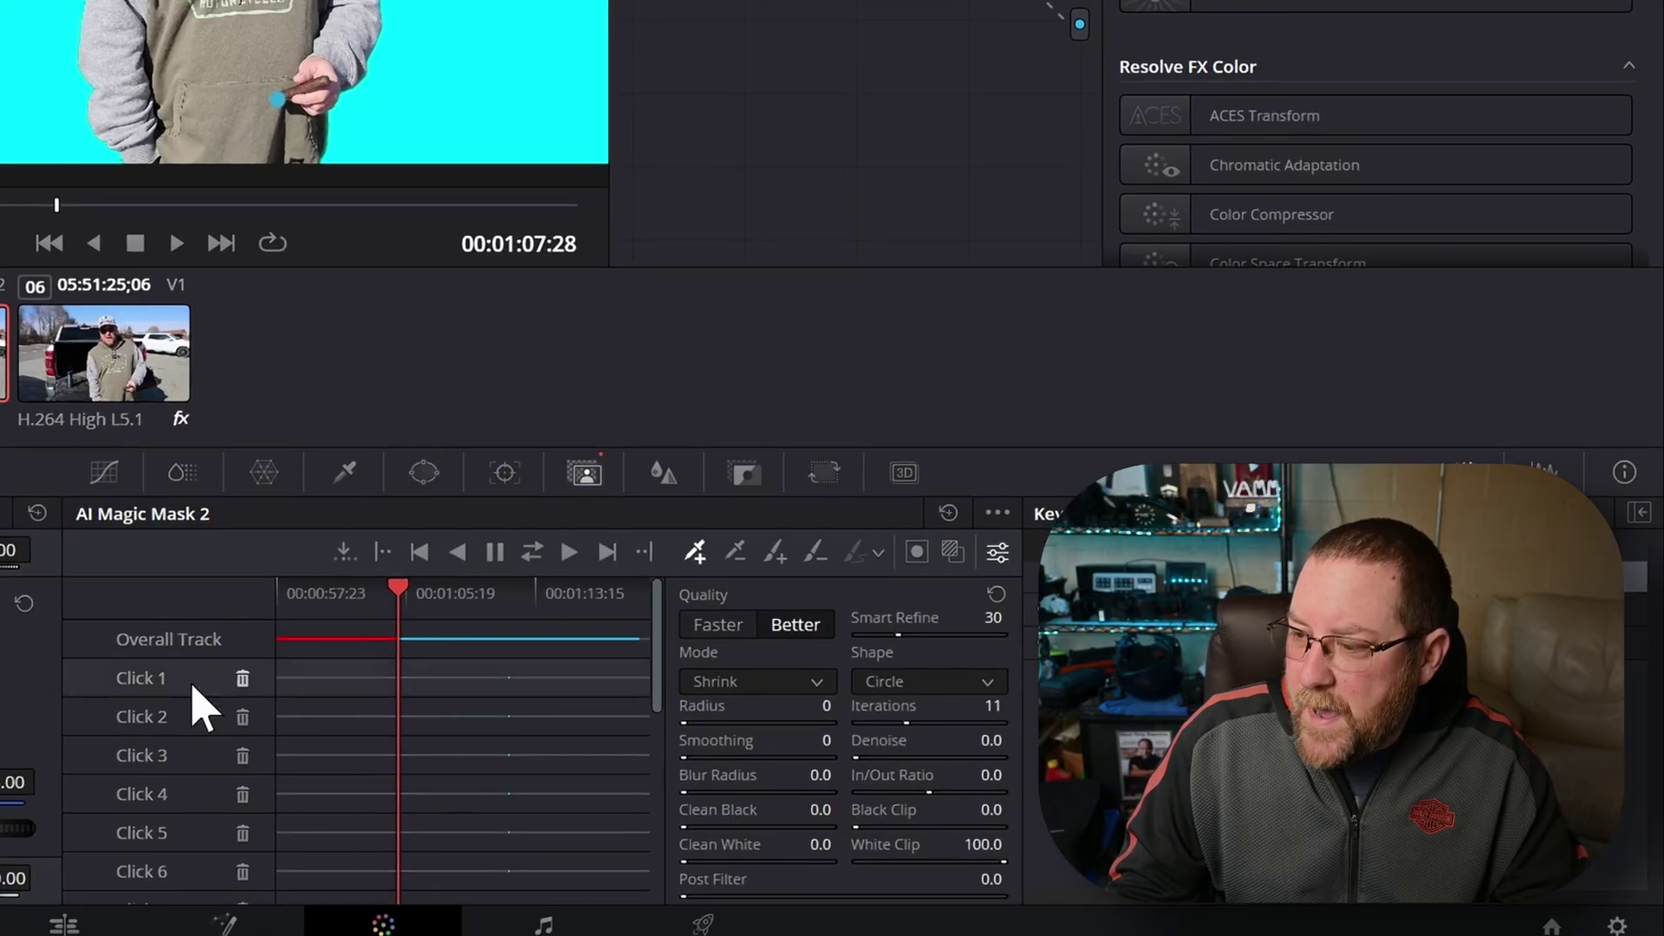
{"action": "left_click", "coordinate": [458, 552]}
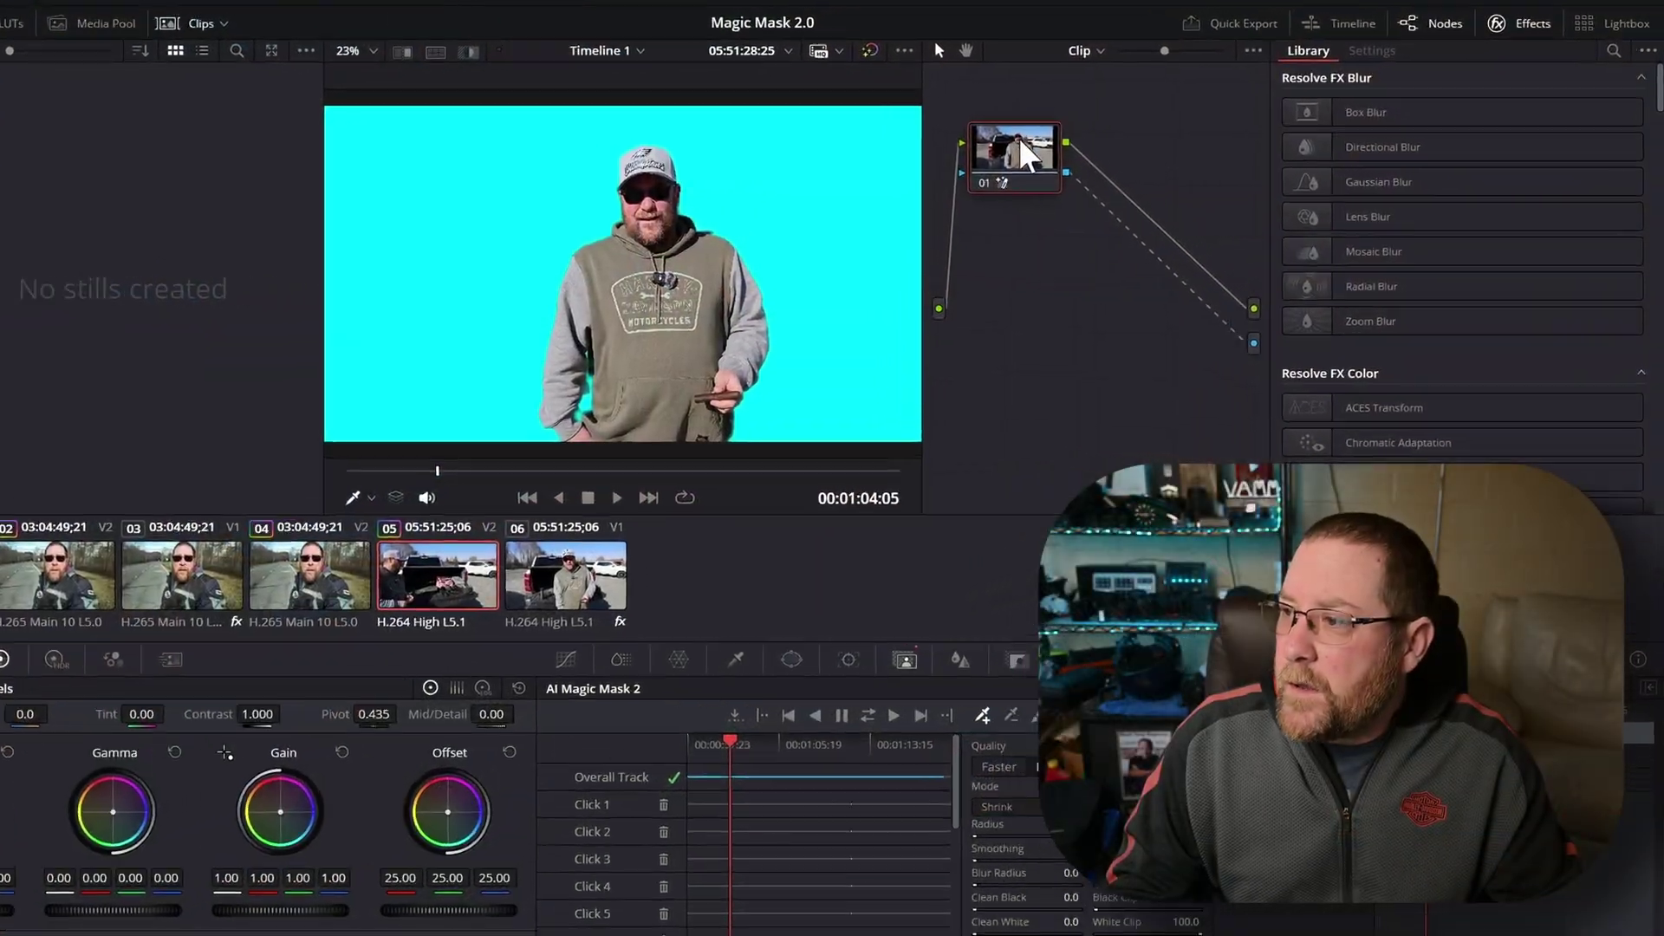
Step: Reset the node to clear its mask and switch Magic Mask to the Legacy Object Mask
{"action": "right_click", "coordinate": [1086, 161]}
{"action": "left_click", "coordinate": [1097, 173]}
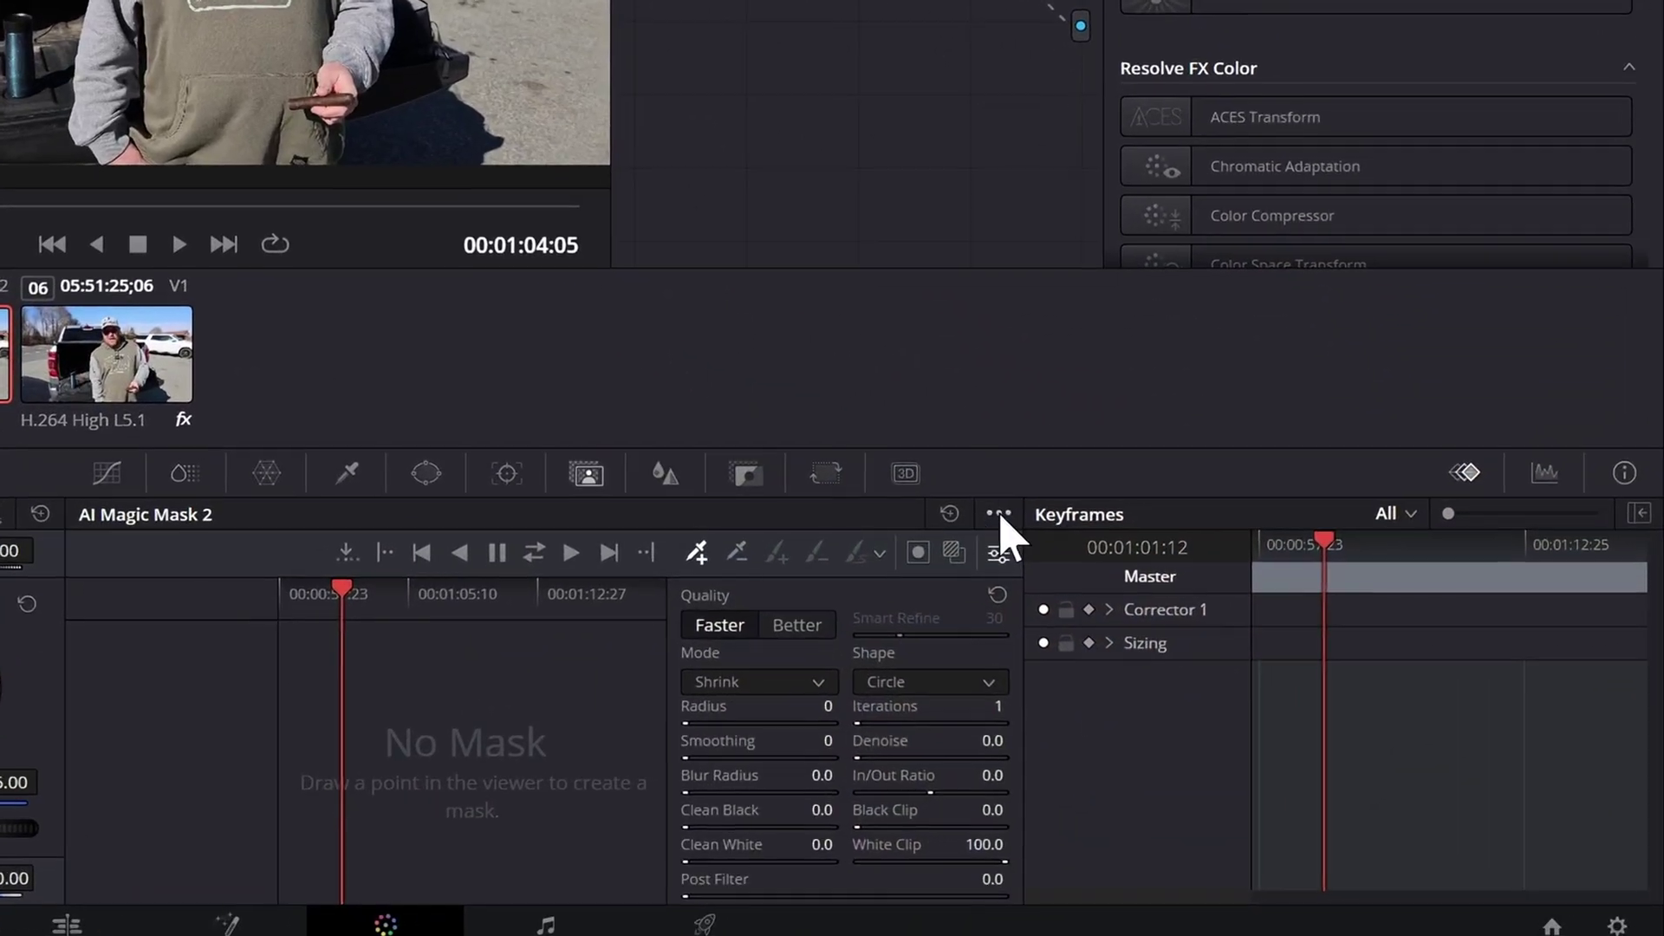
{"action": "left_click", "coordinate": [1201, 636]}
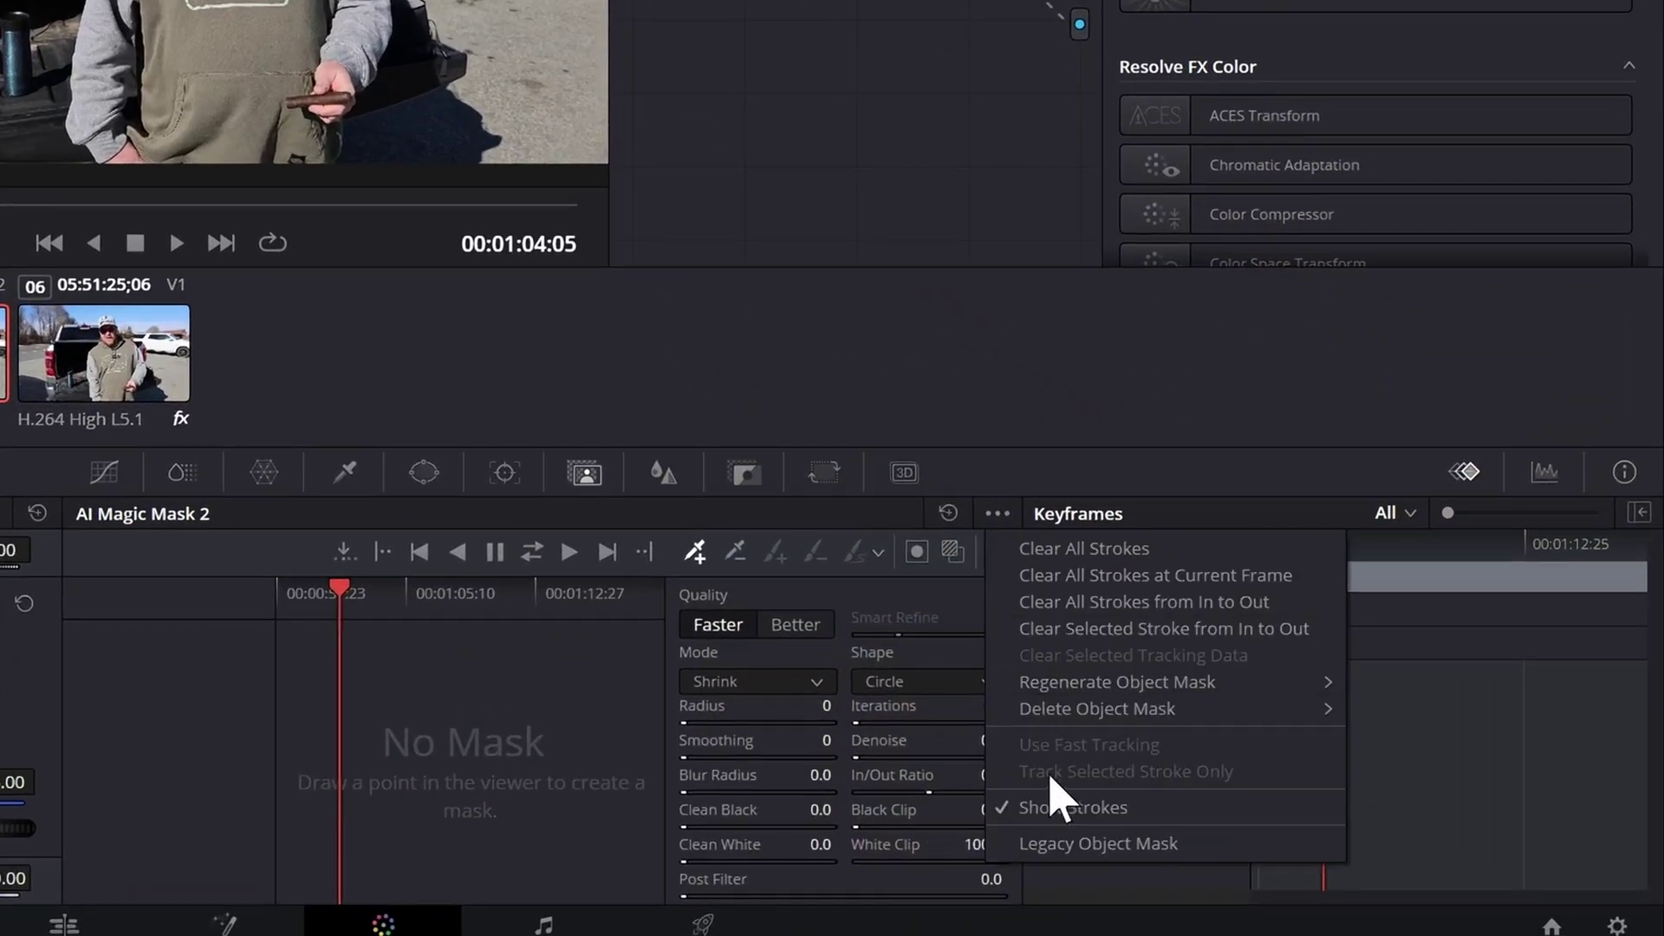
{"action": "left_click", "coordinate": [1213, 848]}
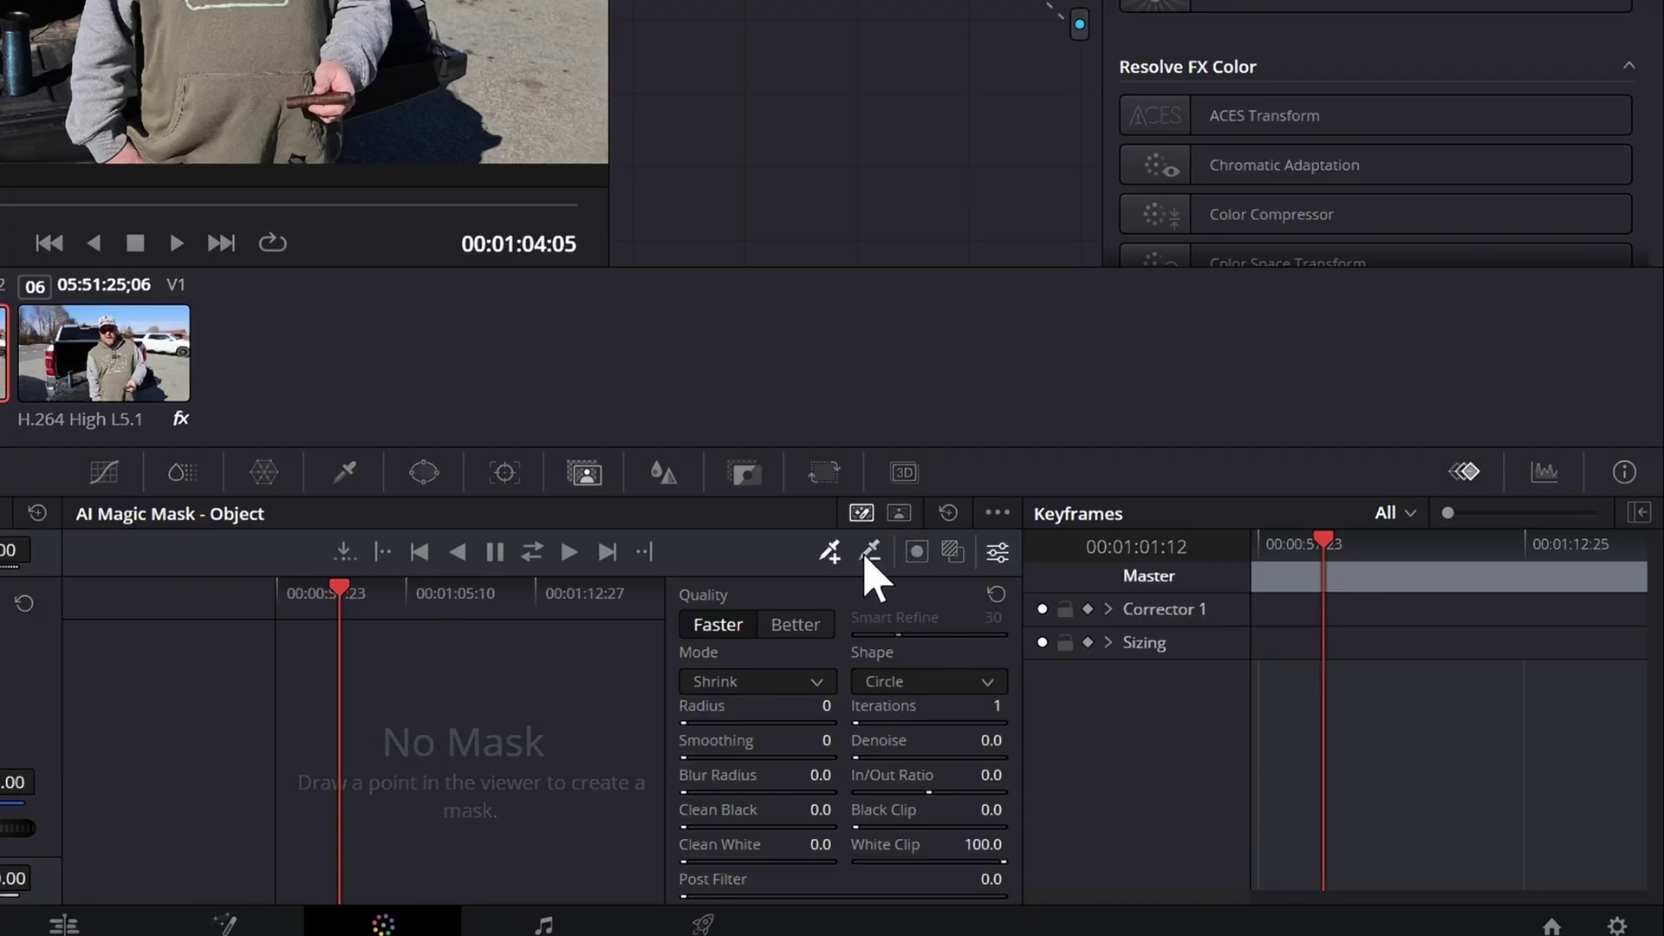
Step: Mask the man at Better quality with strokes over his face and hoodie, and exclude the truck beside him with a subtract stroke
{"action": "left_click", "coordinate": [790, 633]}
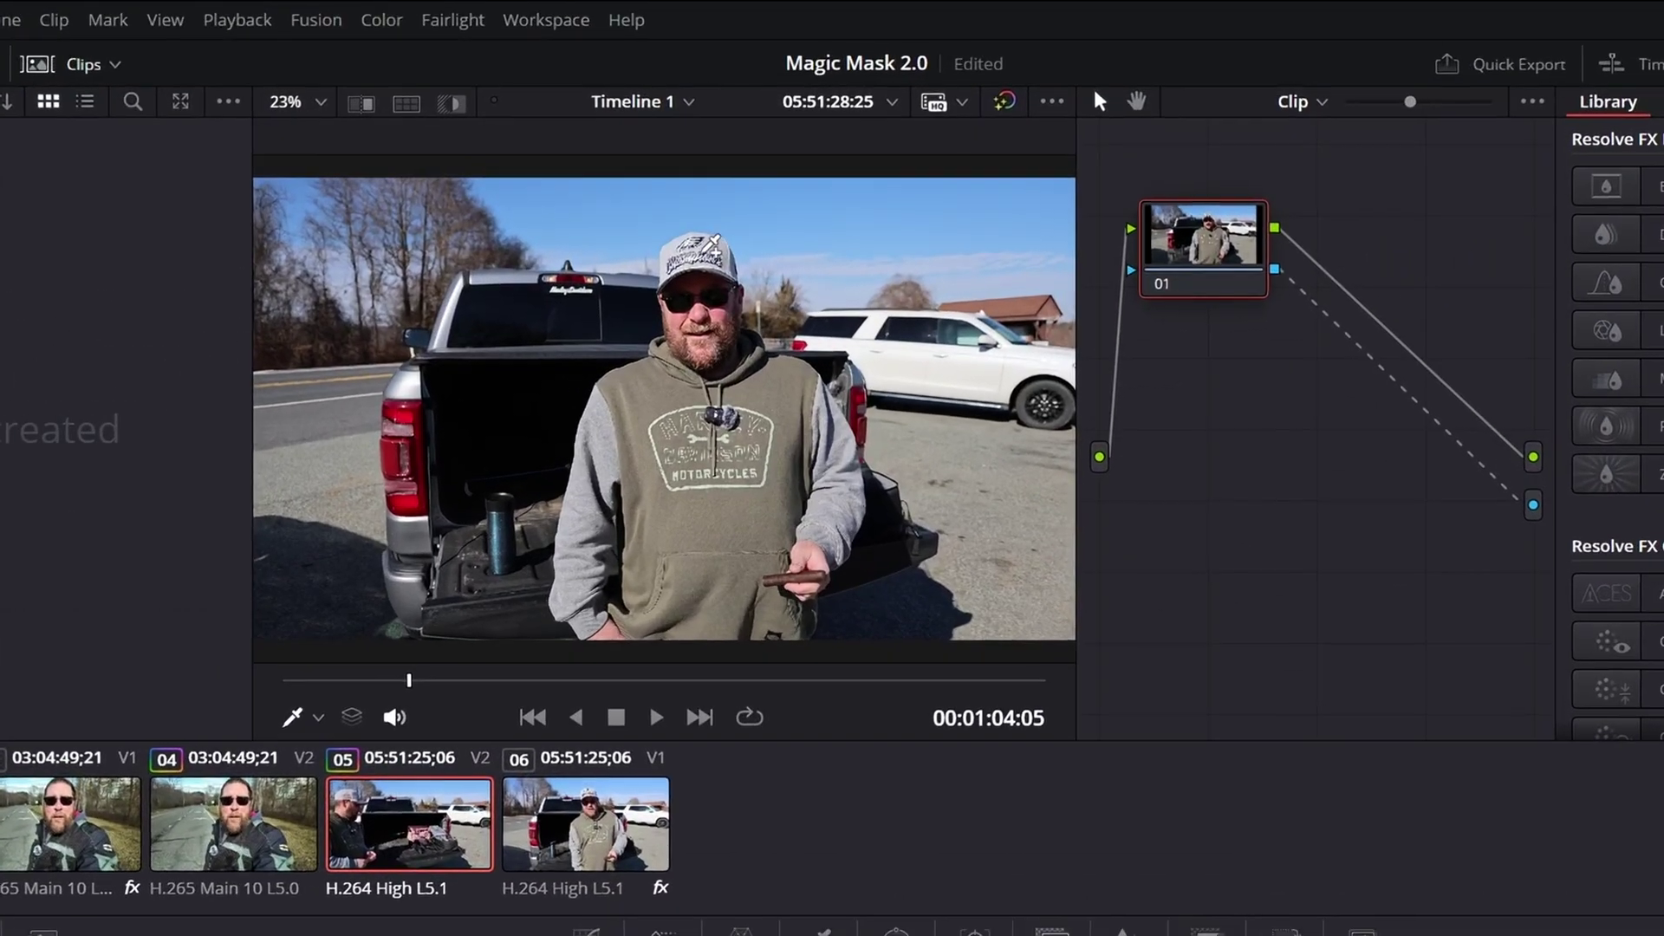
{"action": "left_click_drag", "start_coordinate": [711, 246], "coordinate": [699, 425]}
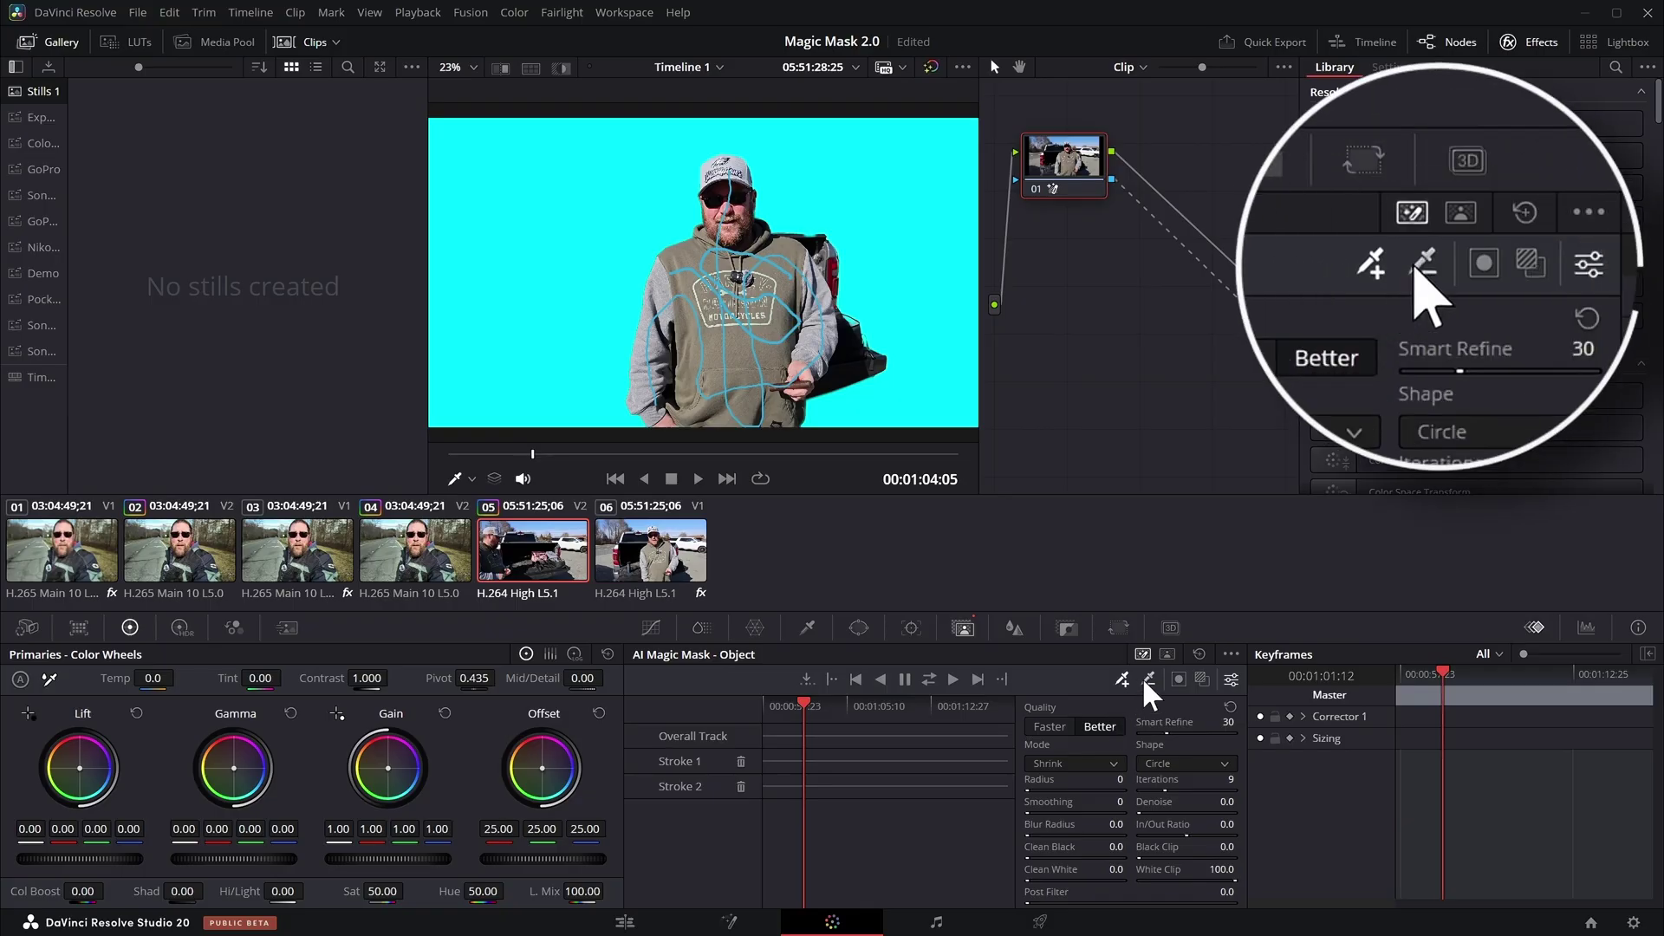
{"action": "left_click", "coordinate": [1149, 680]}
{"action": "mouse_move", "coordinate": [790, 202]}
{"action": "left_mouse_down"}
{"action": "mouse_move", "coordinate": [851, 270]}
{"action": "mouse_move", "coordinate": [859, 331]}
{"action": "left_mouse_up"}
{"action": "left_click_drag", "start_coordinate": [850, 387], "coordinate": [860, 413]}
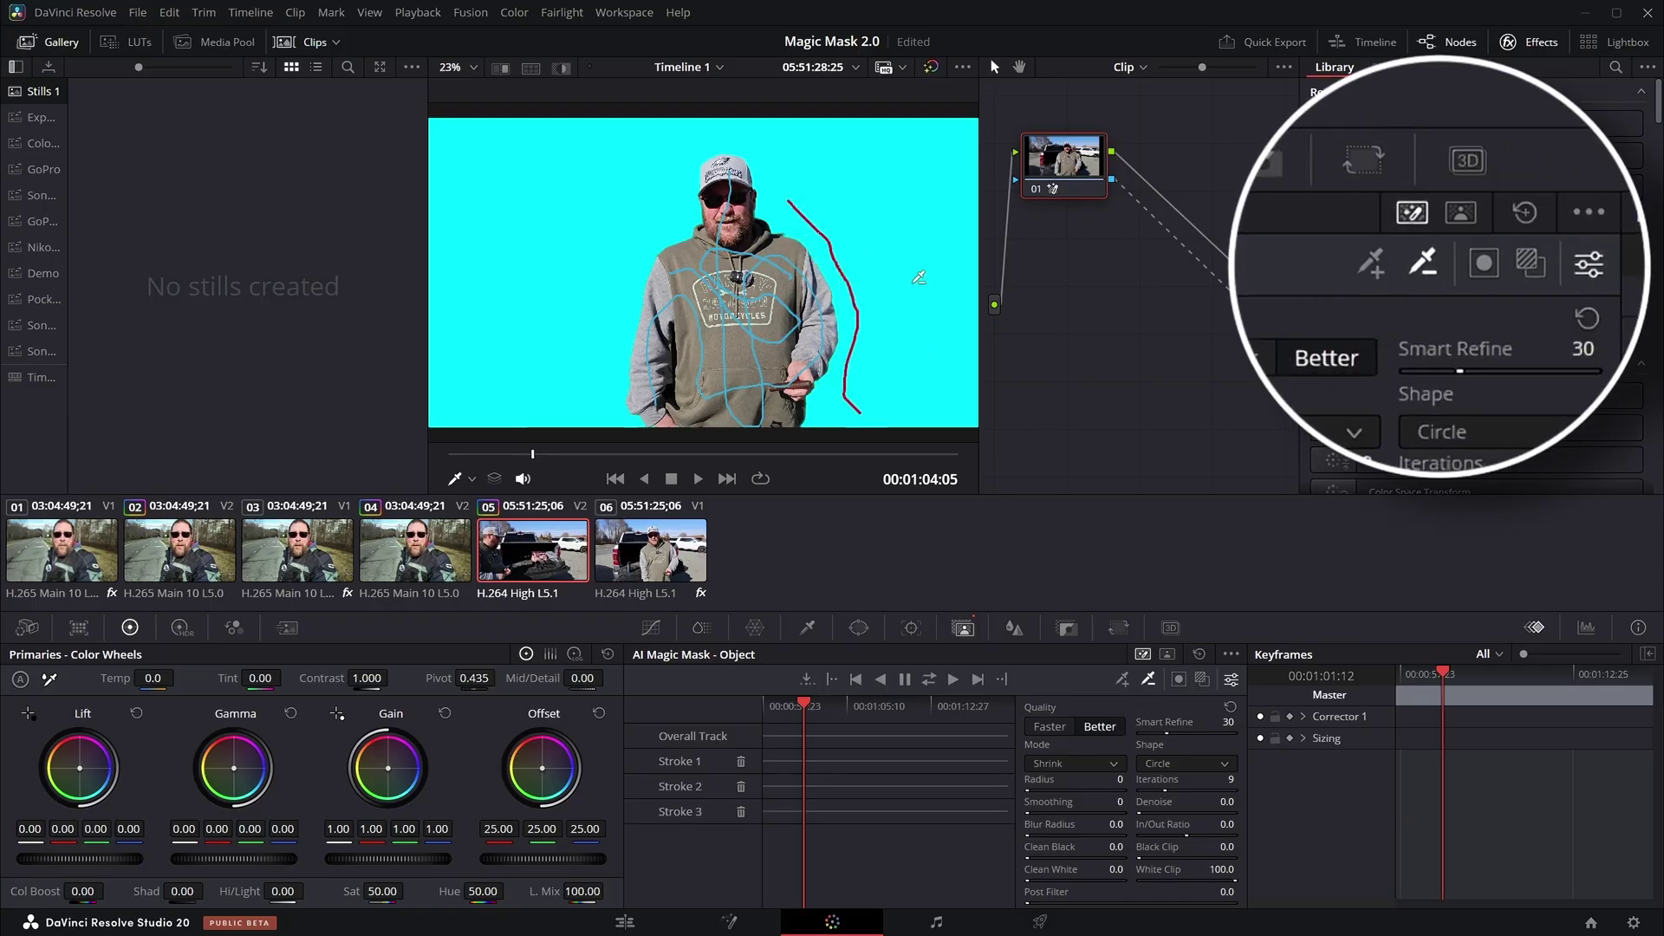
Step: Track the object mask in both directions and play back the clip from its first frame
{"action": "left_click", "coordinate": [929, 681]}
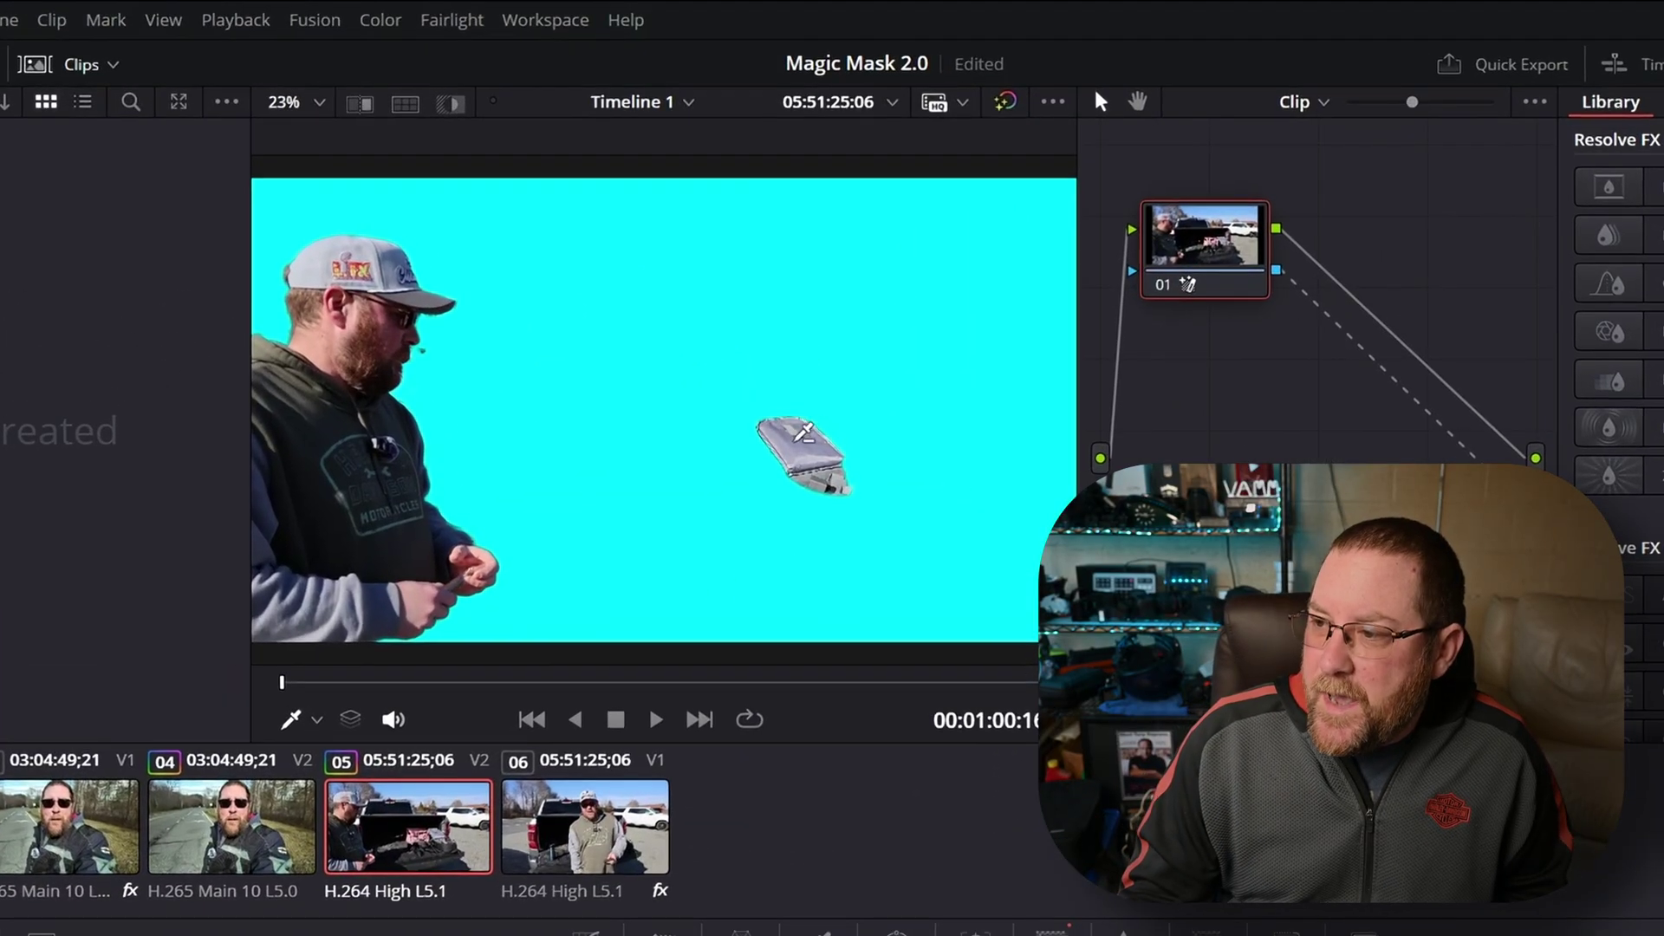
{"action": "key", "text": "space"}
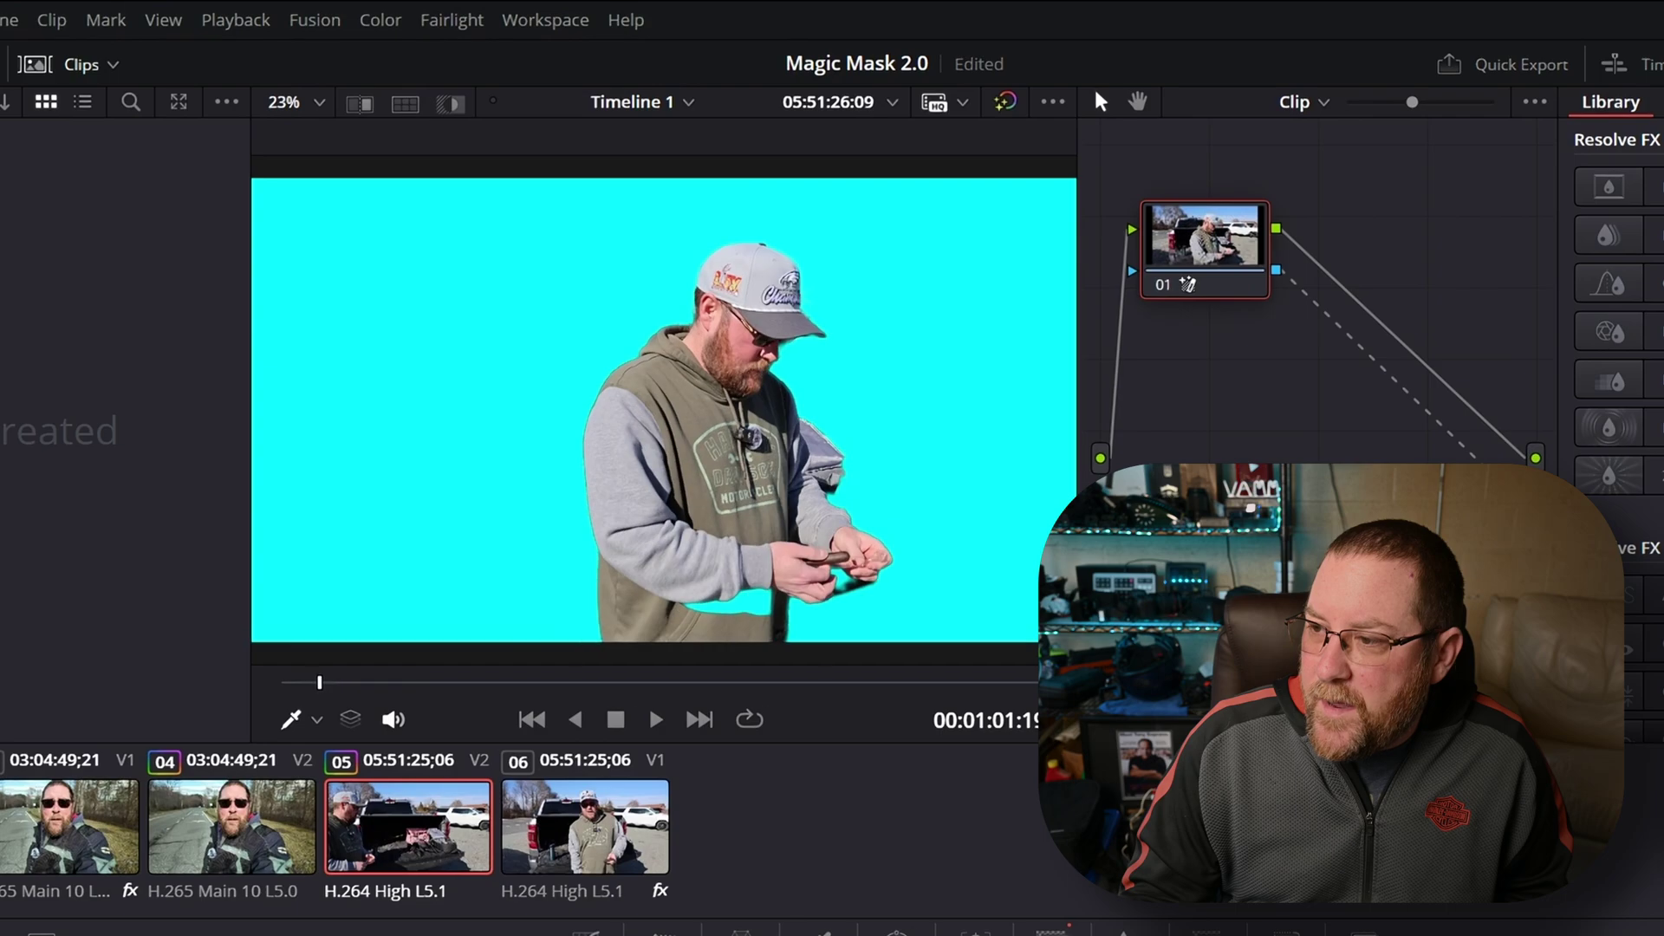